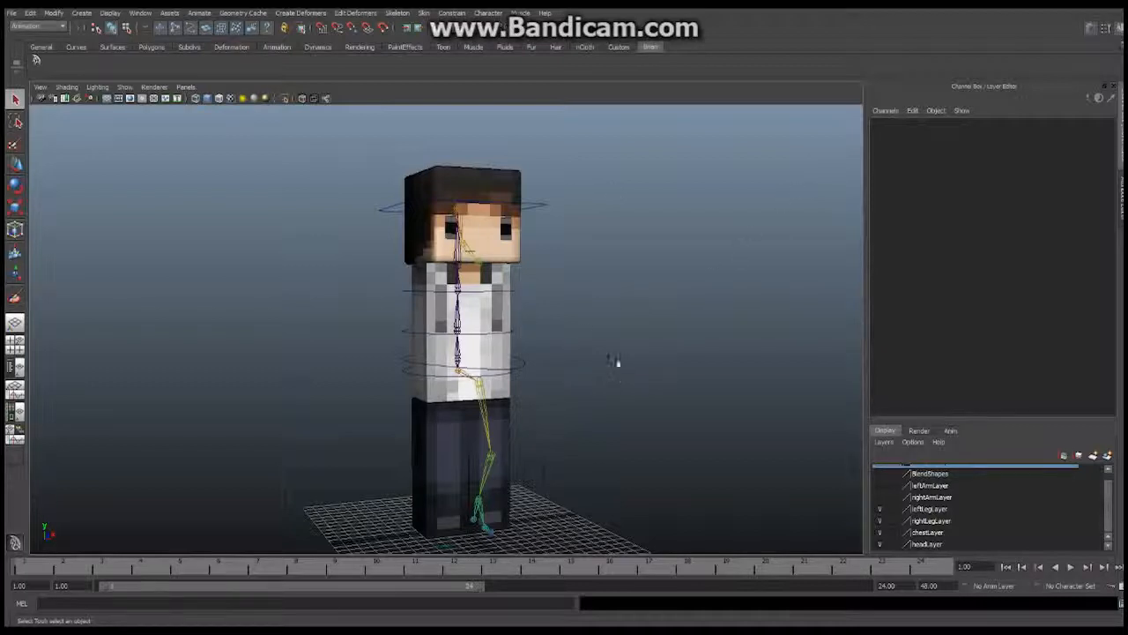
# Examine the character's head, spine and jaw joint chain from the front and both sides.
pyautogui.keyDown('alt'); pyautogui.moveTo(586, 325); pyautogui.dragTo(545, 320); pyautogui.keyUp('alt')
pyautogui.keyDown('alt'); pyautogui.moveTo(378, 331); pyautogui.dragTo(436, 327); pyautogui.keyUp('alt')
pyautogui.keyDown('alt'); pyautogui.moveTo(436, 327); pyautogui.dragTo(626, 343, button='right'); pyautogui.keyUp('alt')
pyautogui.keyDown('alt'); pyautogui.moveTo(543, 323); pyautogui.dragTo(535, 420, button='middle'); pyautogui.keyUp('alt')
pyautogui.keyDown('alt'); pyautogui.moveTo(528, 317); pyautogui.dragTo(362, 304); pyautogui.keyUp('alt')
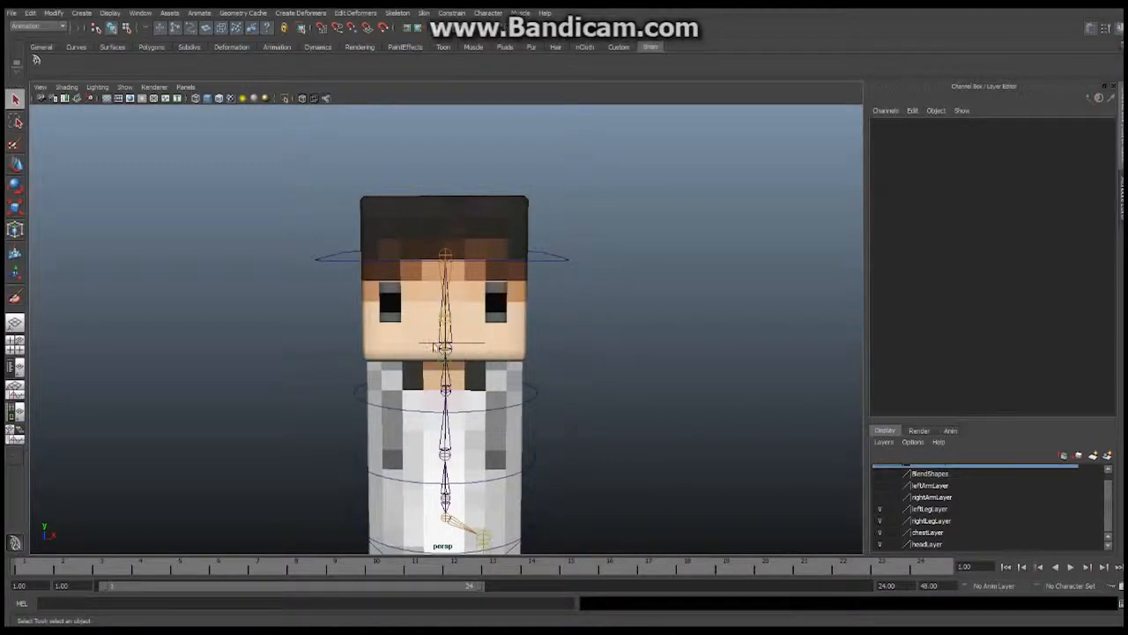
pyautogui.keyDown('alt'); pyautogui.moveTo(458, 332); pyautogui.dragTo(544, 340); pyautogui.keyUp('alt')
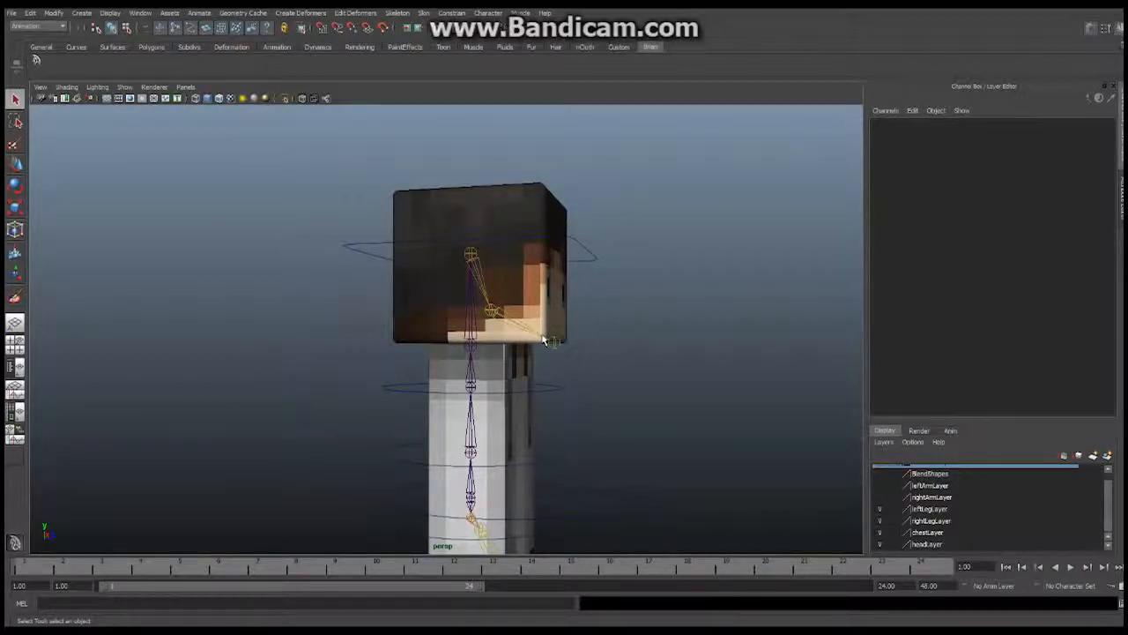
pyautogui.keyDown('alt'); pyautogui.moveTo(544, 341); pyautogui.dragTo(487, 234); pyautogui.keyUp('alt')
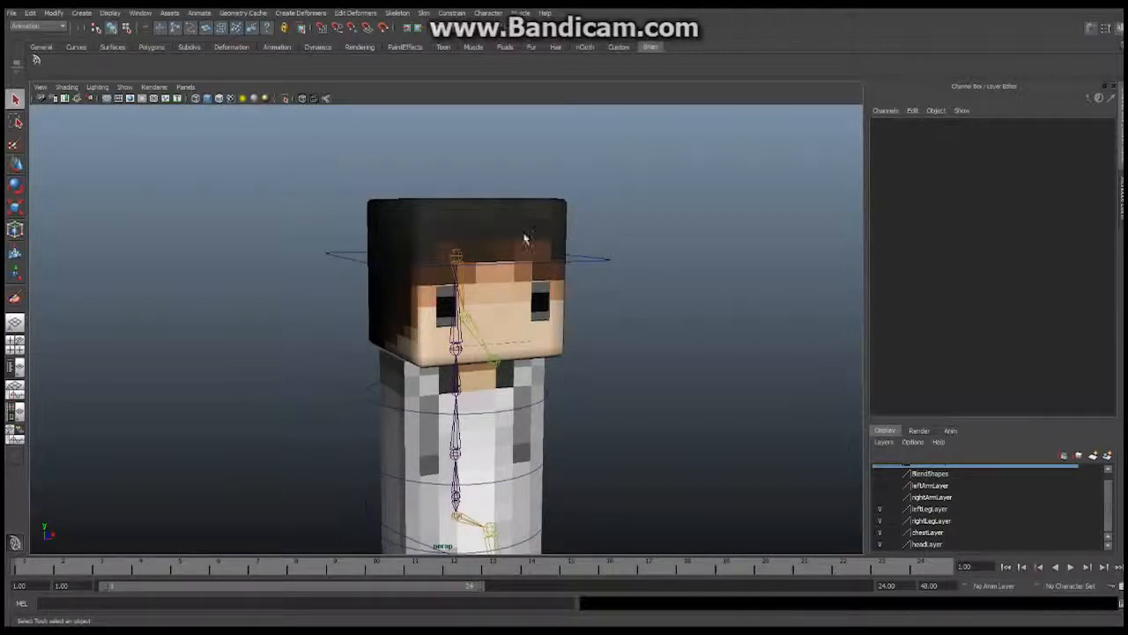
pyautogui.keyDown('alt'); pyautogui.moveTo(464, 395); pyautogui.dragTo(569, 368); pyautogui.keyUp('alt')
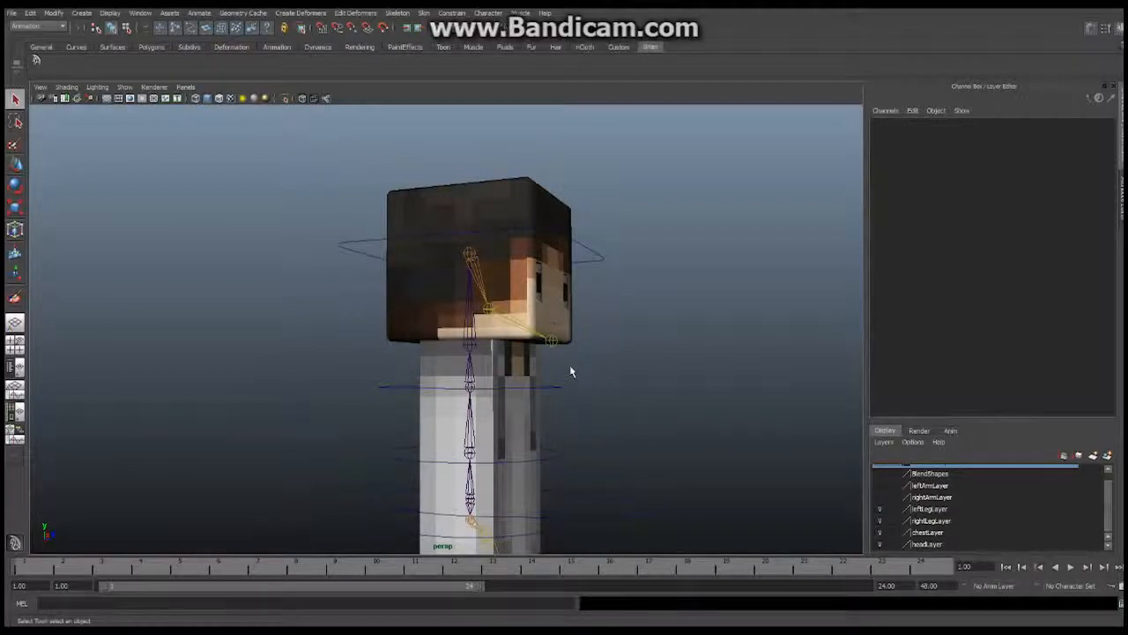
pyautogui.scroll(3, 570, 374)
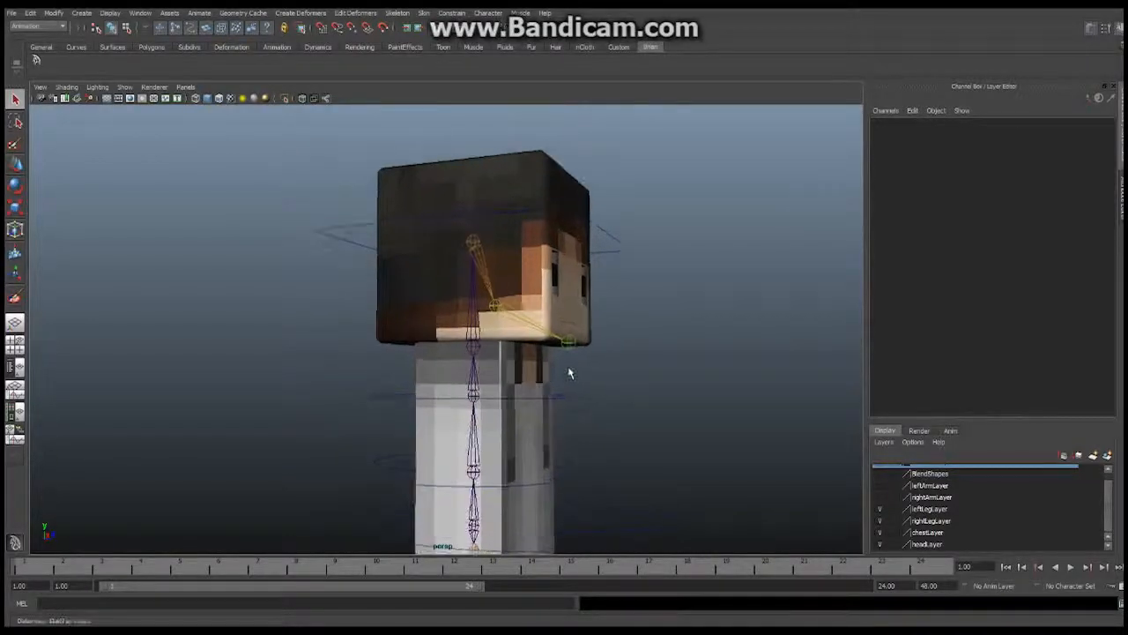
pyautogui.keyDown('alt'); pyautogui.moveTo(569, 374); pyautogui.dragTo(401, 380); pyautogui.keyUp('alt')
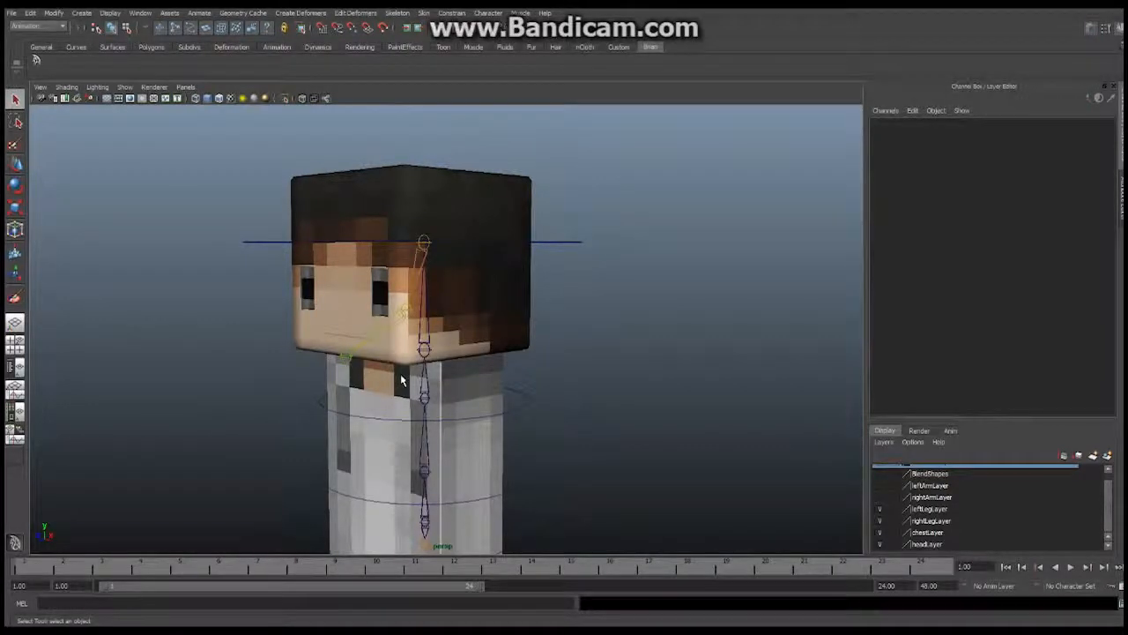
pyautogui.keyDown('alt'); pyautogui.moveTo(460, 397); pyautogui.dragTo(536, 394); pyautogui.keyUp('alt')
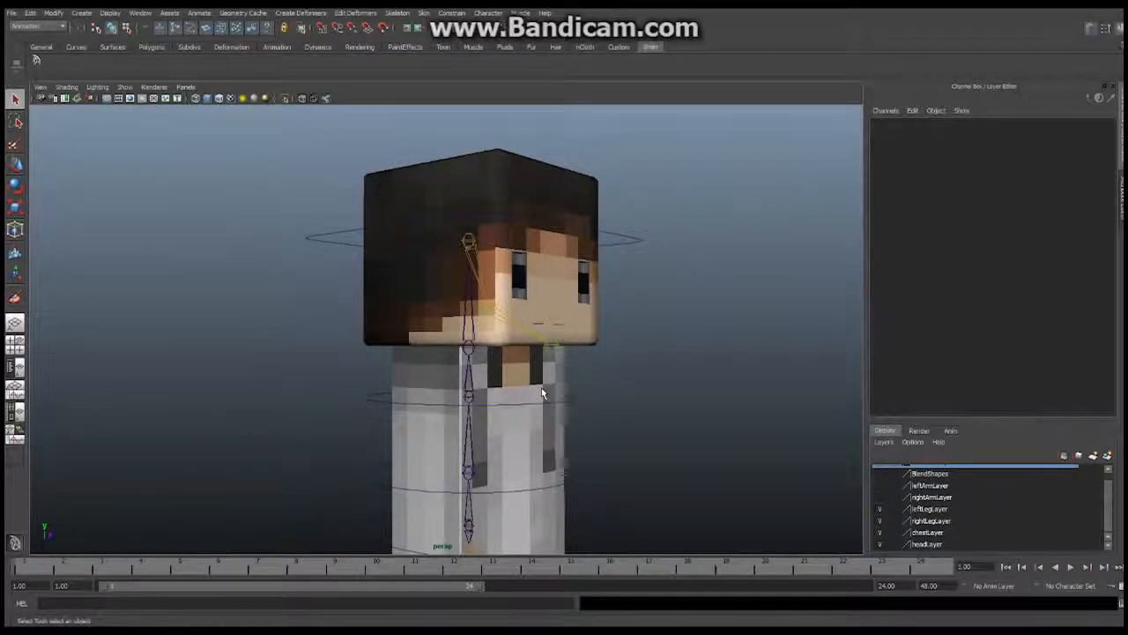
pyautogui.moveTo(553, 303)
pyautogui.keyDown('alt'); pyautogui.mouseDown()
pyautogui.moveTo(551, 312)
pyautogui.moveTo(548, 295)
pyautogui.mouseUp(); pyautogui.keyUp('alt')
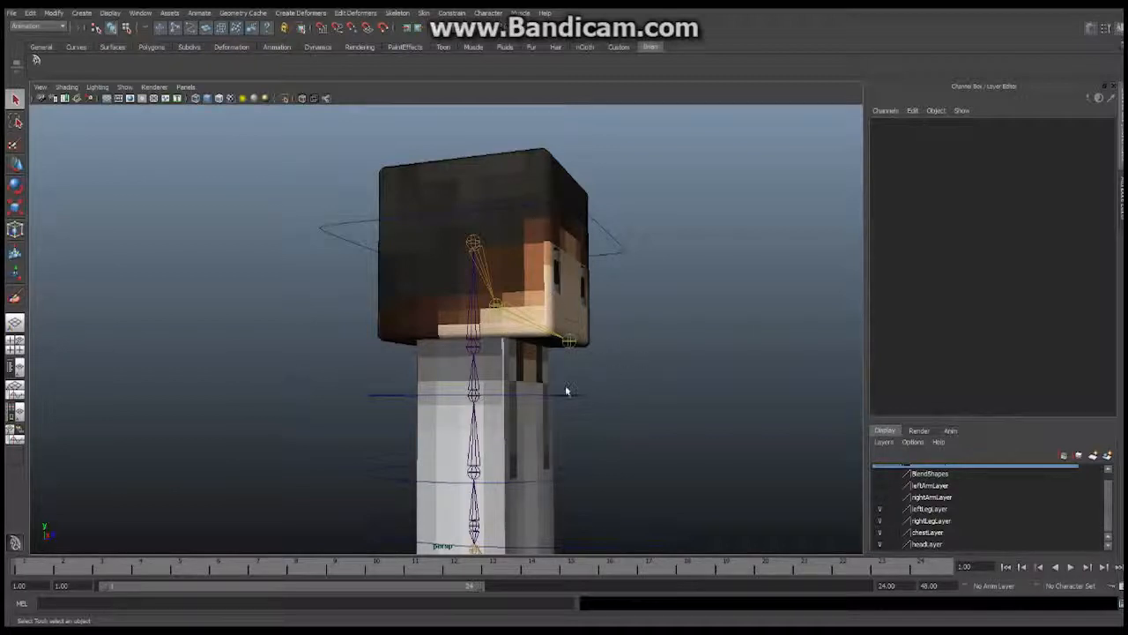
# Set the preferred angle on the skeleton's root joint at the base of the spine.
pyautogui.keyDown('alt'); pyautogui.moveTo(567, 391); pyautogui.dragTo(449, 331); pyautogui.keyUp('alt')
pyautogui.keyDown('alt'); pyautogui.moveTo(337, 365); pyautogui.dragTo(551, 328, button='right'); pyautogui.keyUp('alt')
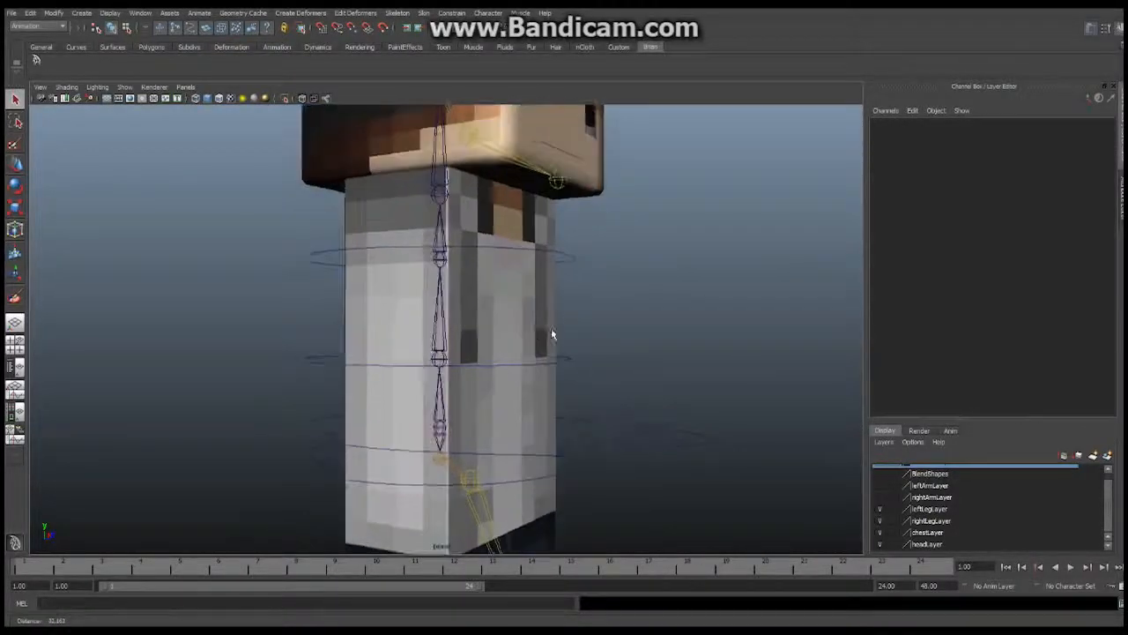
pyautogui.click(442, 429)
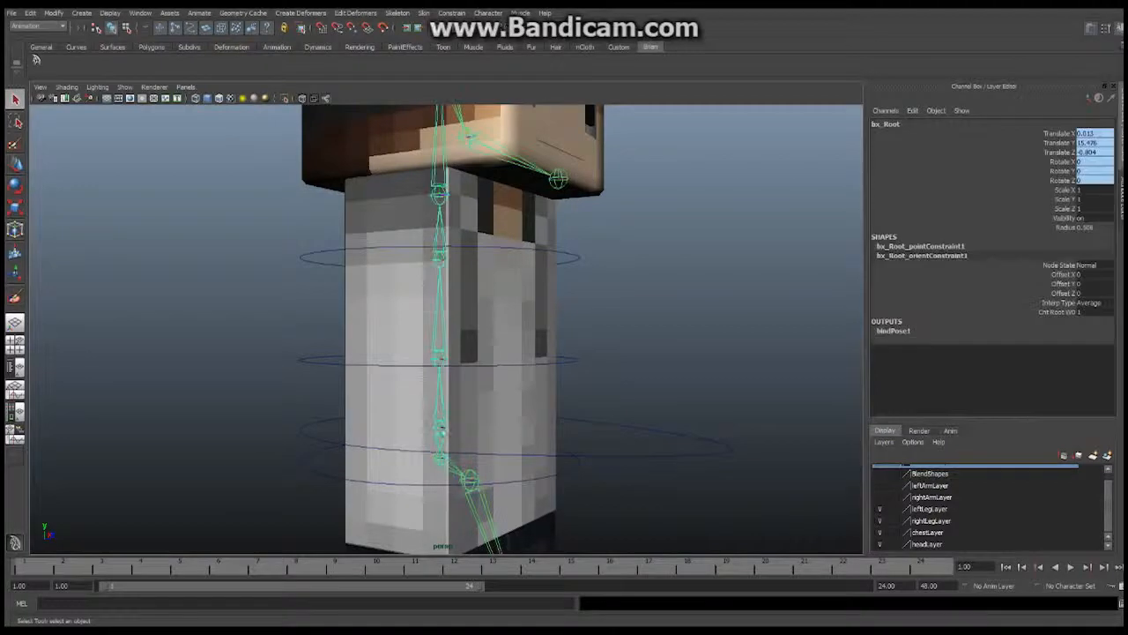
pyautogui.rightClick(440, 430)
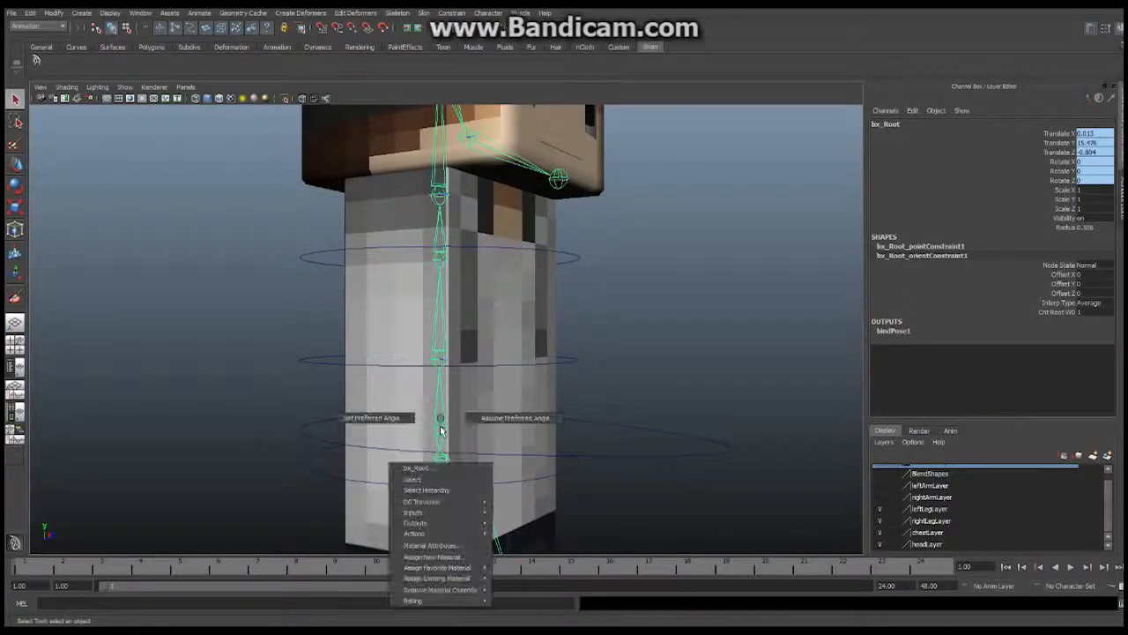
pyautogui.click(388, 419)
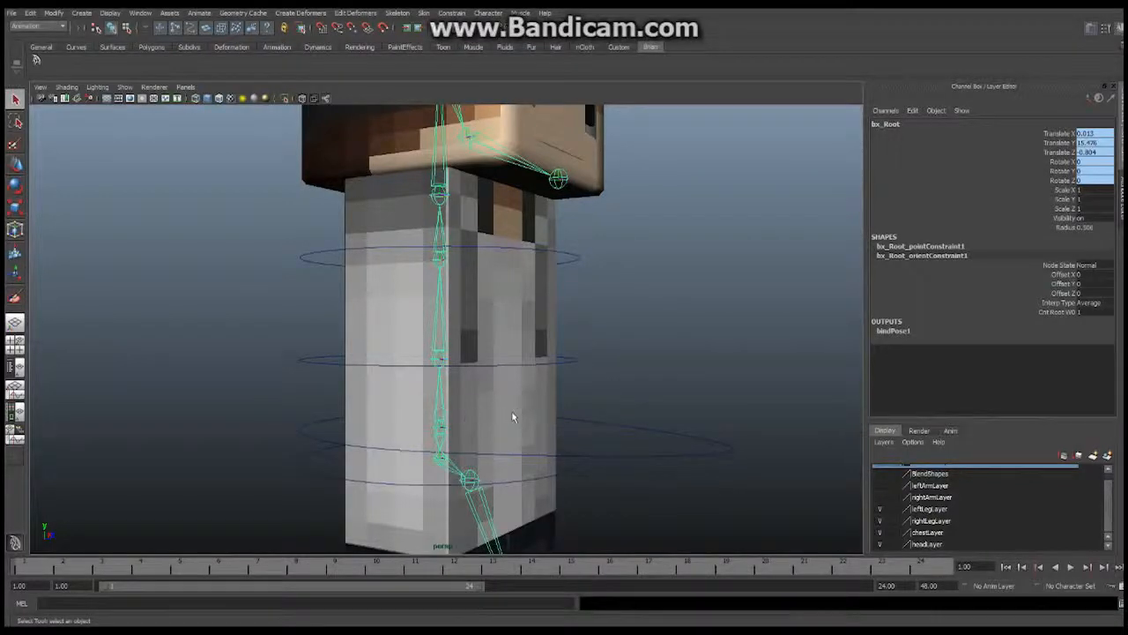
# Select the head joint and the chin joint together with the head mesh charHead15.
pyautogui.keyDown('alt'); pyautogui.moveTo(636, 415); pyautogui.dragTo(524, 410, button='right'); pyautogui.keyUp('alt')
pyautogui.keyDown('alt'); pyautogui.moveTo(520, 293); pyautogui.dragTo(517, 346, button='middle'); pyautogui.keyUp('alt')
pyautogui.keyDown('alt'); pyautogui.moveTo(624, 350); pyautogui.dragTo(406, 387, button='right'); pyautogui.keyUp('alt')
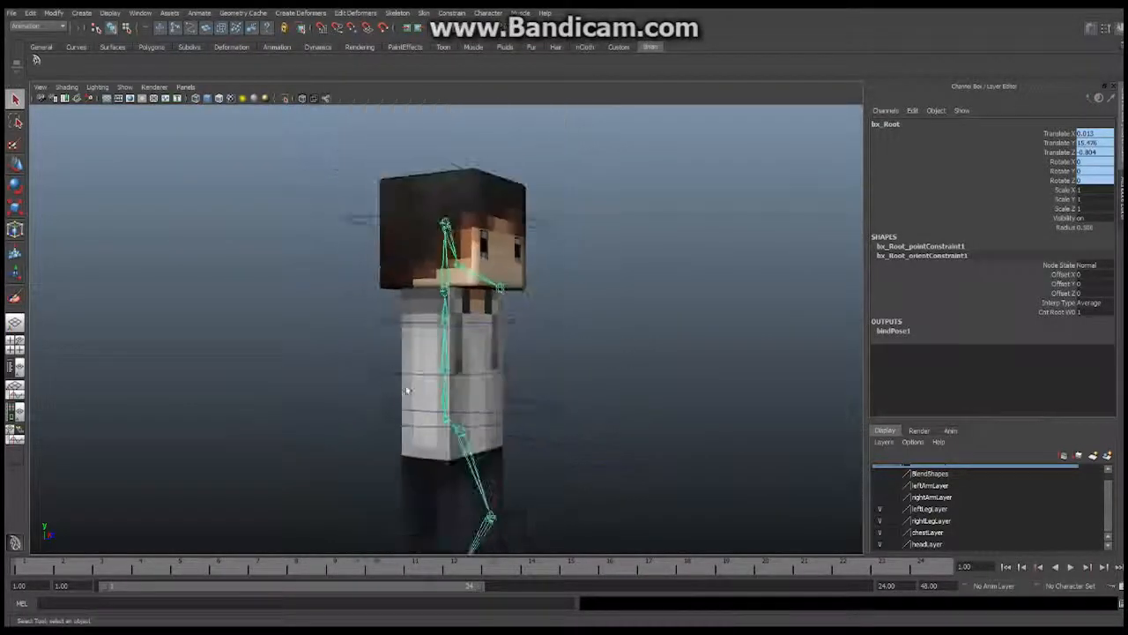
pyautogui.keyDown('alt'); pyautogui.moveTo(415, 318); pyautogui.dragTo(406, 372, button='middle'); pyautogui.keyUp('alt')
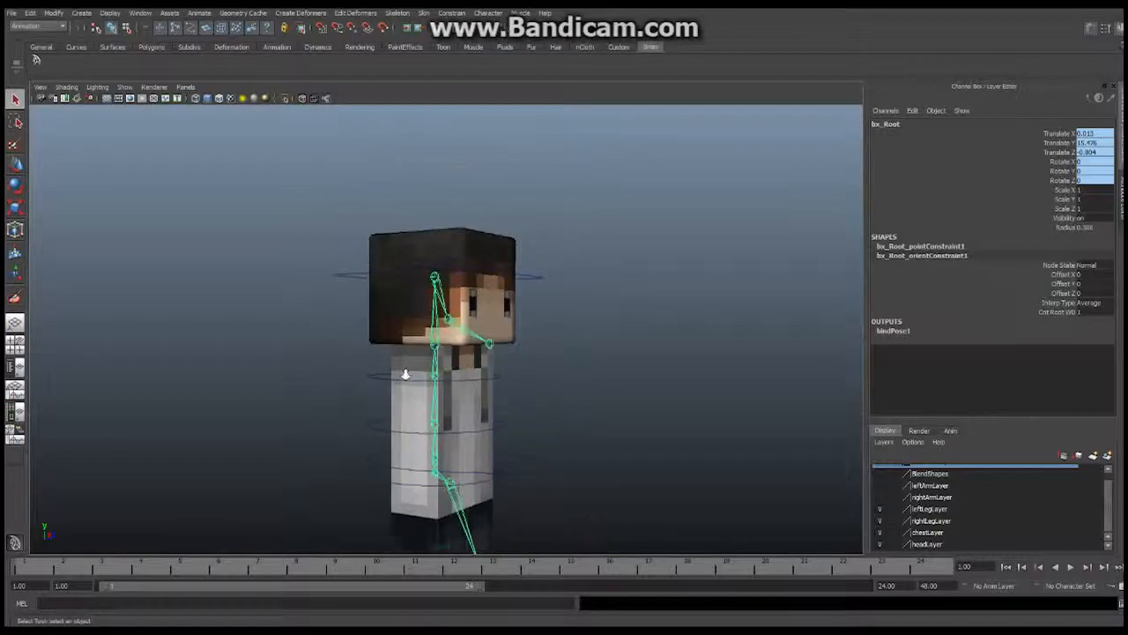
pyautogui.keyDown('alt'); pyautogui.moveTo(405, 373); pyautogui.dragTo(602, 356, button='right'); pyautogui.keyUp('alt')
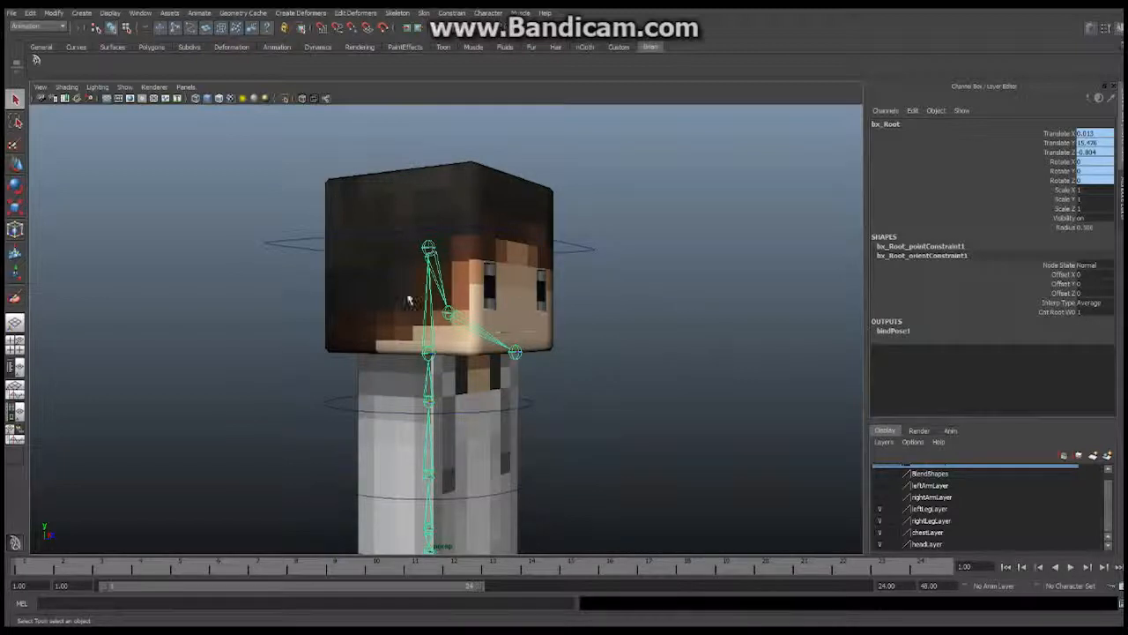
pyautogui.keyDown('alt'); pyautogui.moveTo(344, 350); pyautogui.dragTo(508, 329, button='right'); pyautogui.keyUp('alt')
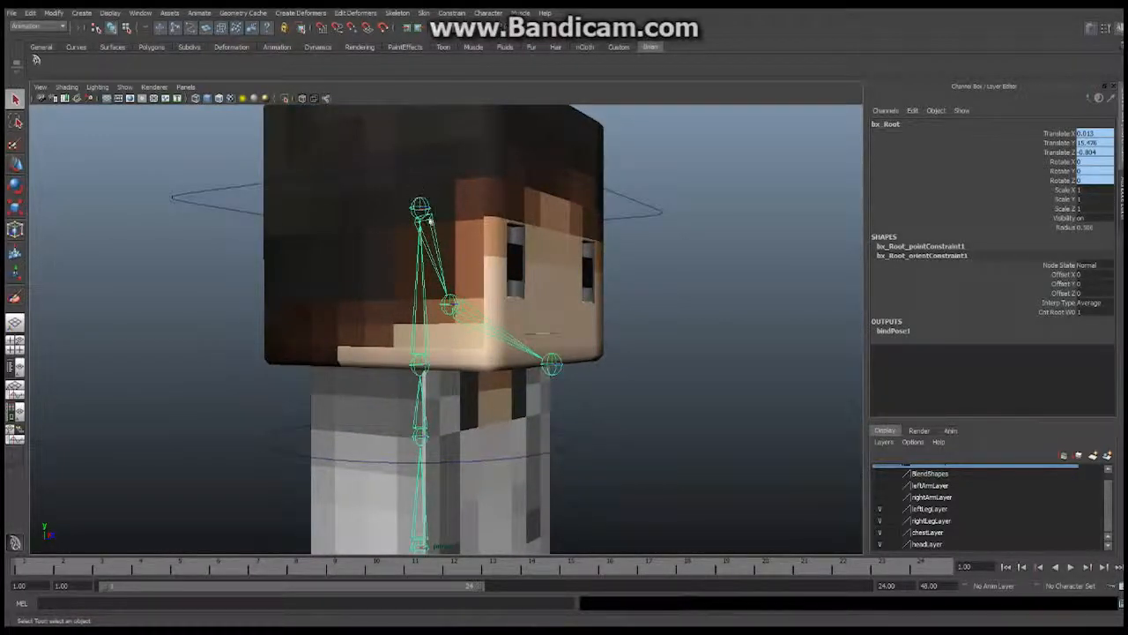
pyautogui.click(423, 203)
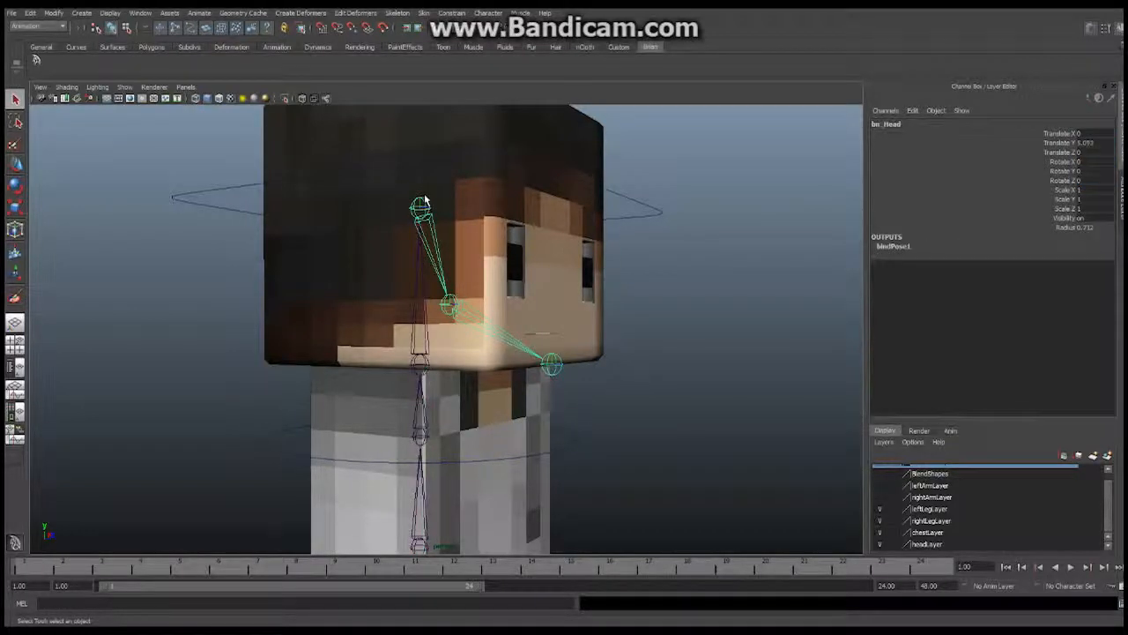
pyautogui.click(550, 363)
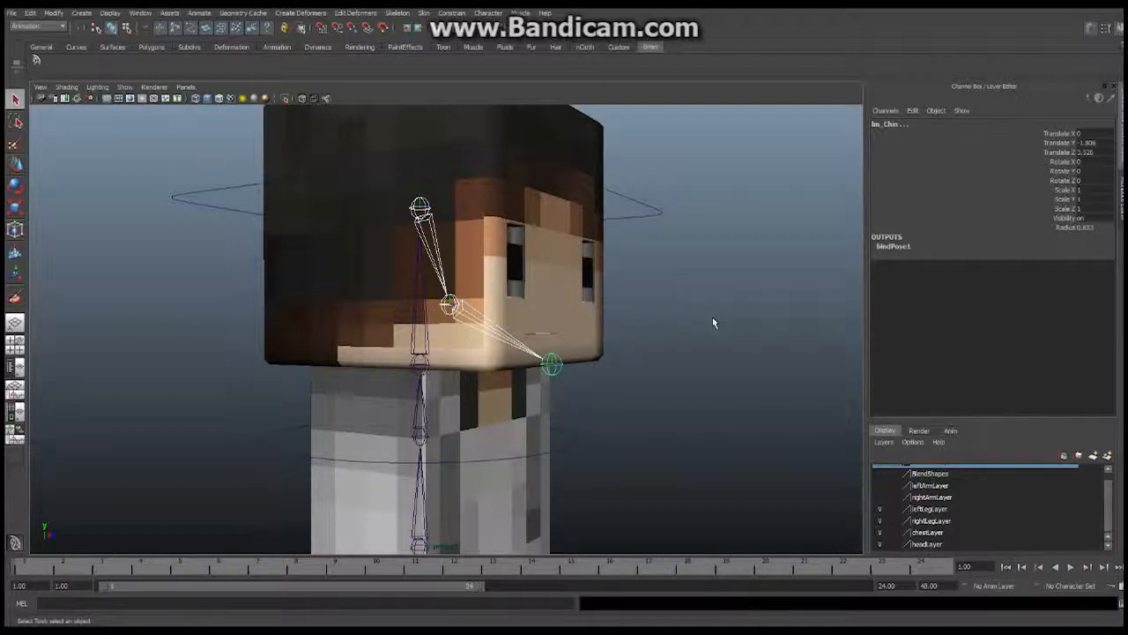
pyautogui.scroll(-3, 566, 297)
pyautogui.keyDown('alt'); pyautogui.moveTo(539, 261); pyautogui.dragTo(536, 306, button='middle'); pyautogui.keyUp('alt')
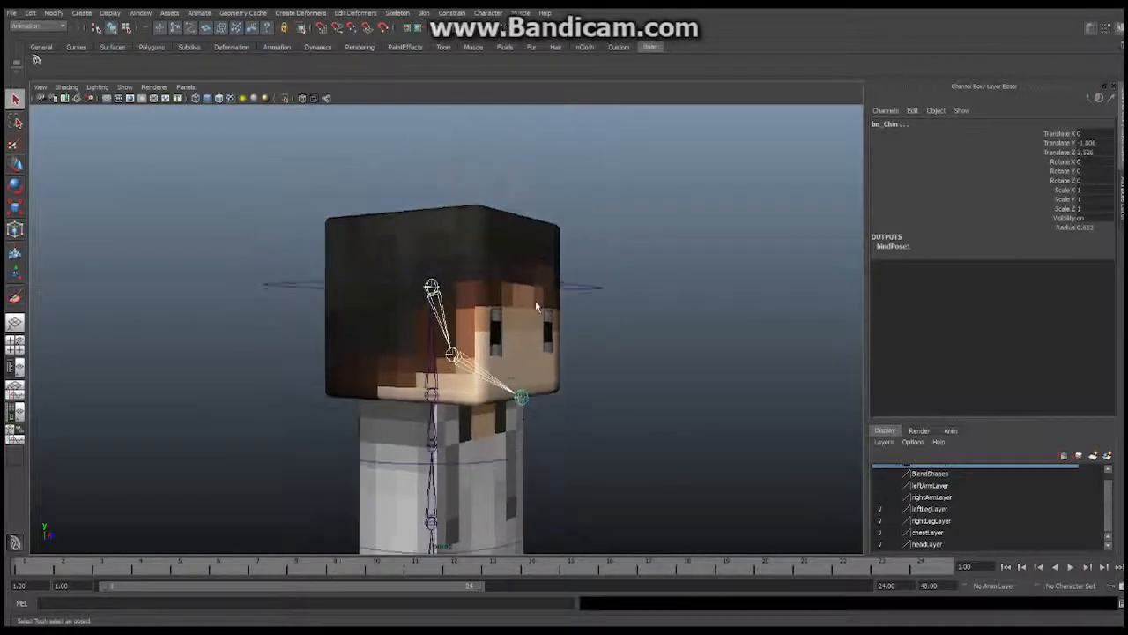
pyautogui.click(494, 238)
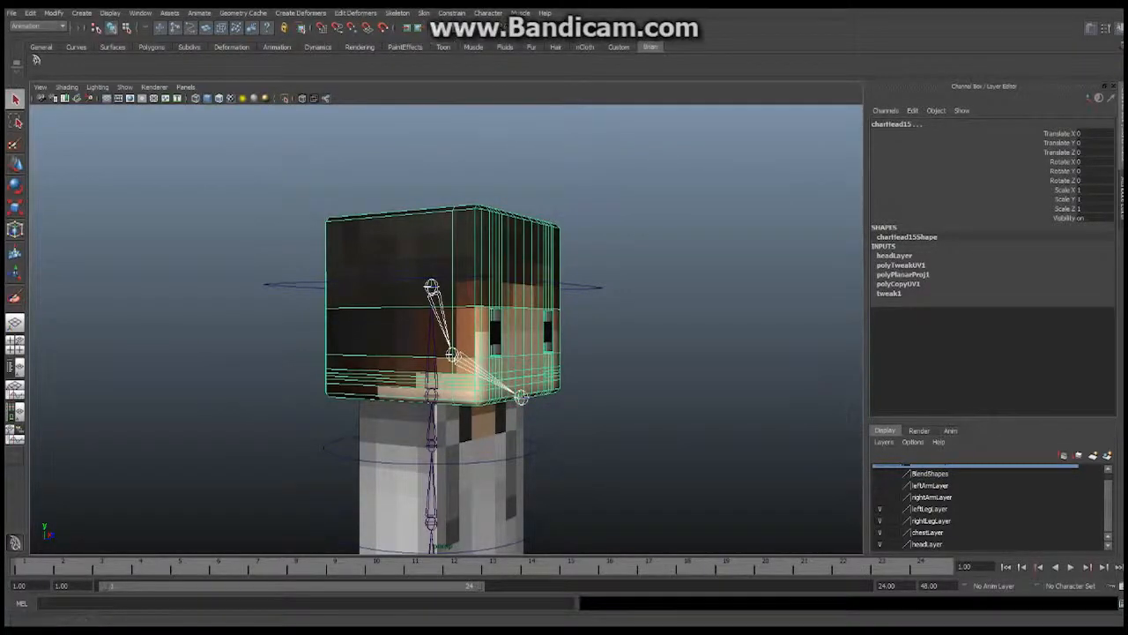
# Smooth-bind the head mesh to the selected joints using Closest in hierarchy, 5 max influences and a dropoff rate of 4.0.
pyautogui.click(427, 14)
pyautogui.moveTo(476, 31)
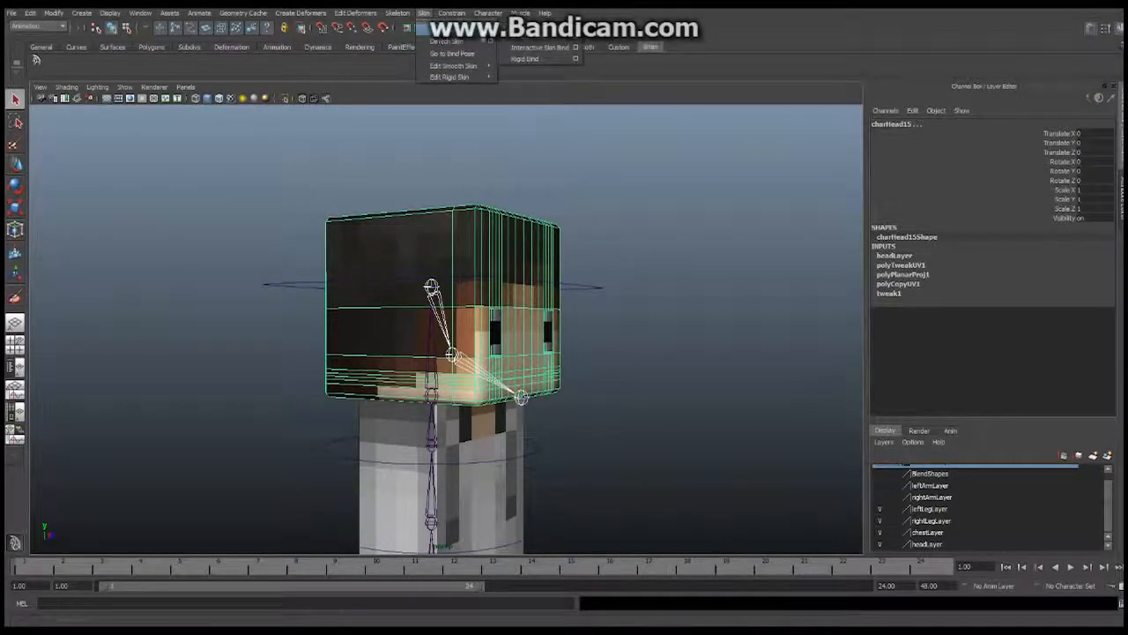
pyautogui.click(576, 36)
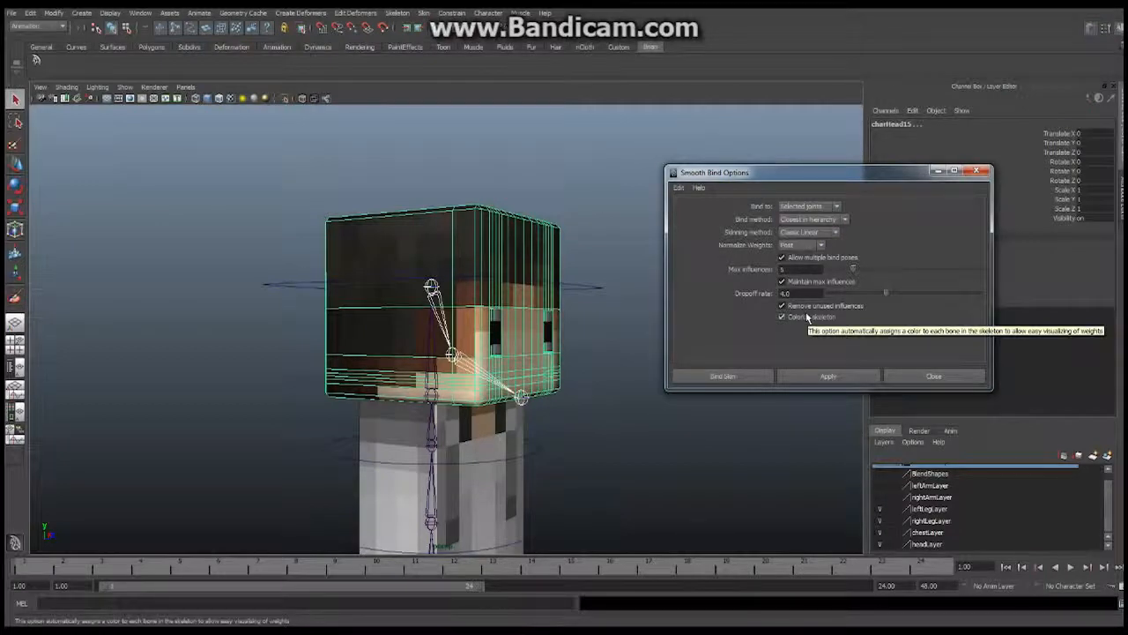
pyautogui.click(733, 379)
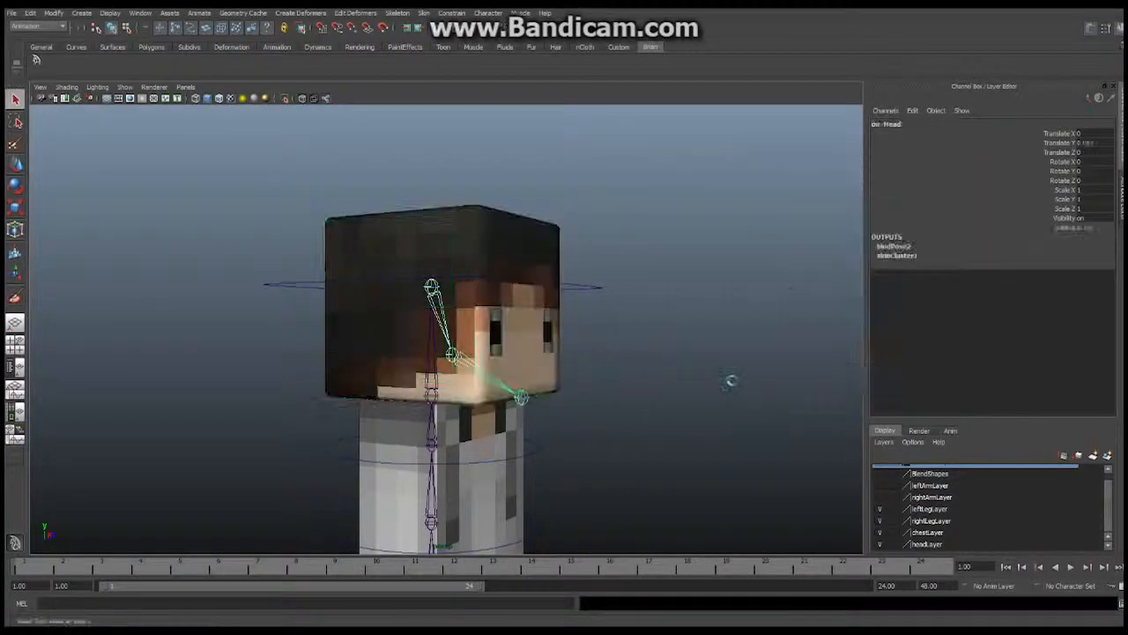
# Test the binding by rotating the head control cnt_Head, undo the rotation and reset its Rotate Y to 0.
pyautogui.keyDown('alt'); pyautogui.moveTo(614, 223); pyautogui.dragTo(532, 271); pyautogui.keyUp('alt')
pyautogui.click(585, 287)
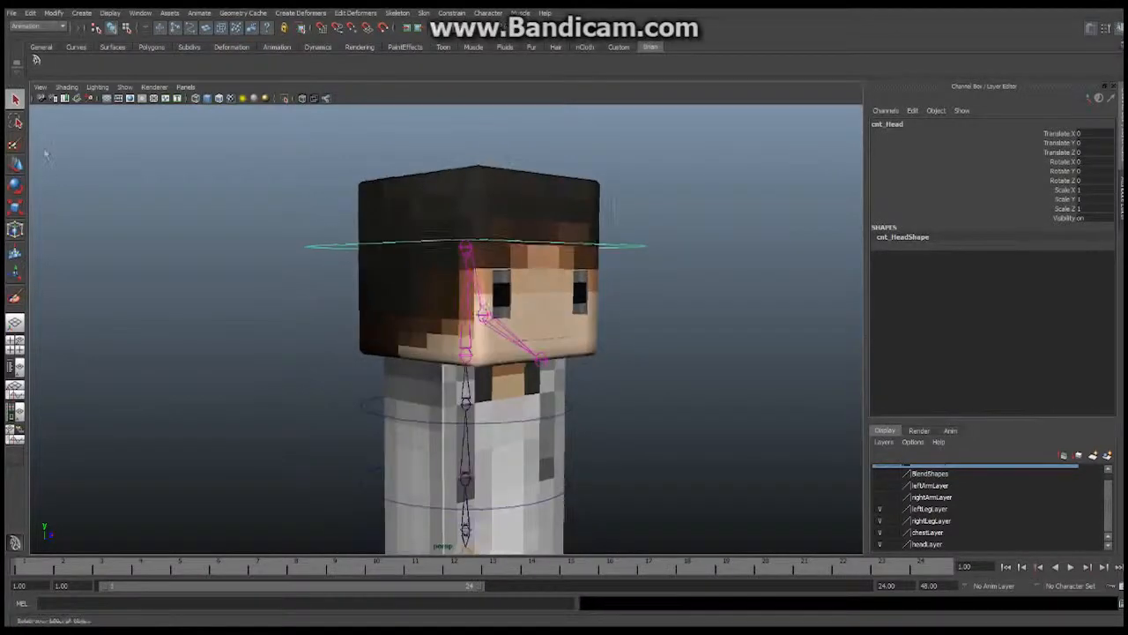
pyautogui.press('e')
pyautogui.keyDown('alt'); pyautogui.moveTo(345, 261); pyautogui.dragTo(345, 268); pyautogui.keyUp('alt')
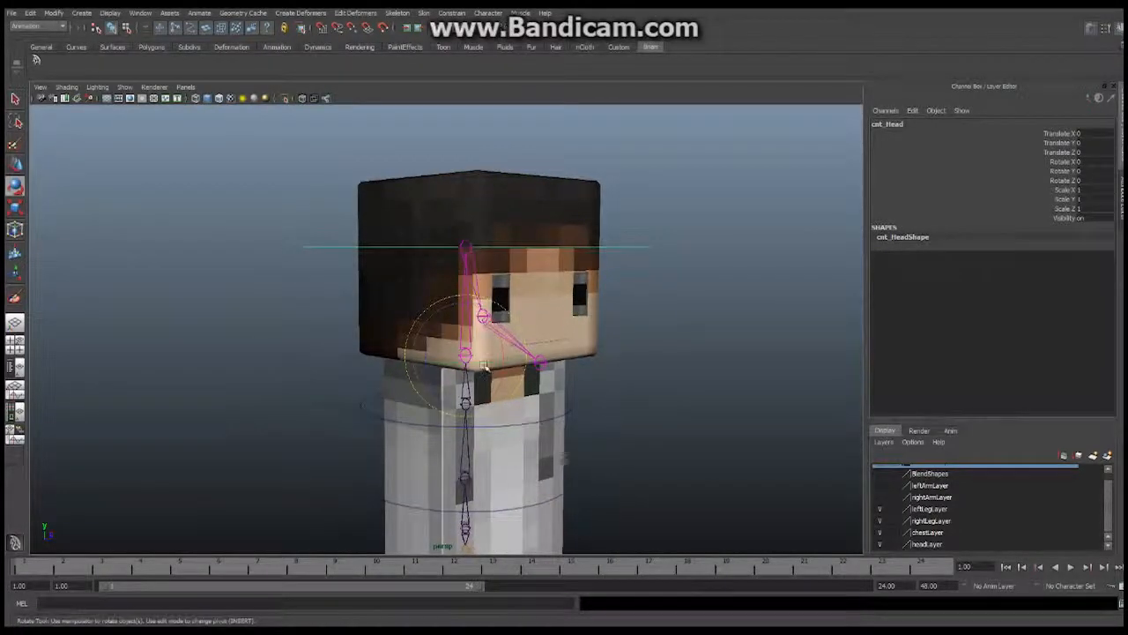
pyautogui.moveTo(485, 361); pyautogui.dragTo(540, 328)
pyautogui.hotkey('ctrl', 'z')
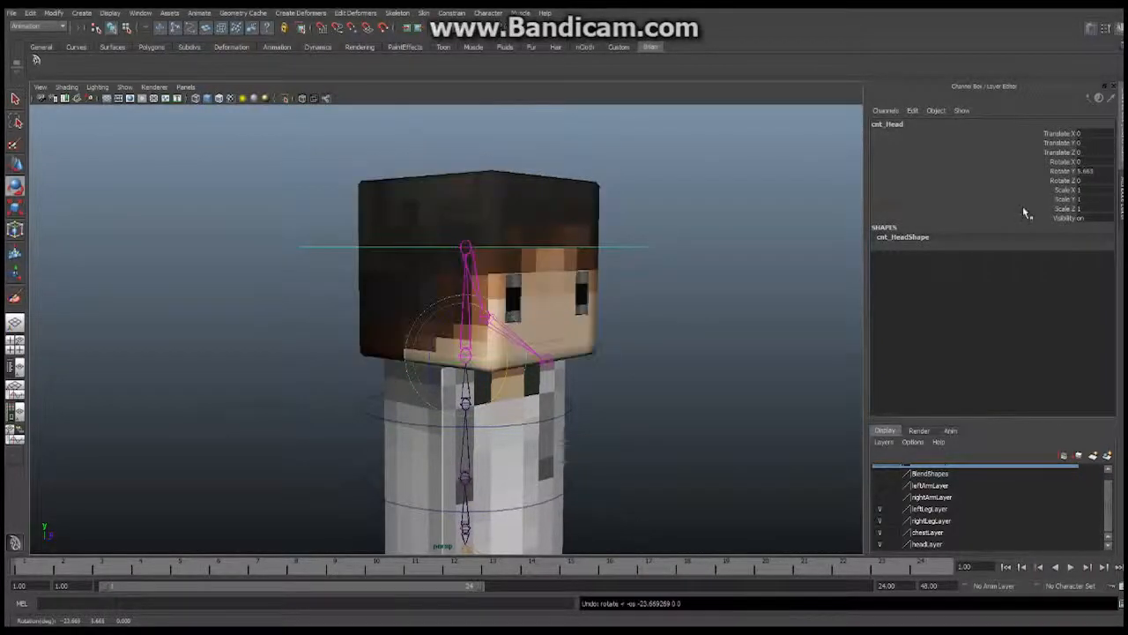
pyautogui.click(1089, 171)
pyautogui.write('0')
pyautogui.press('Return')
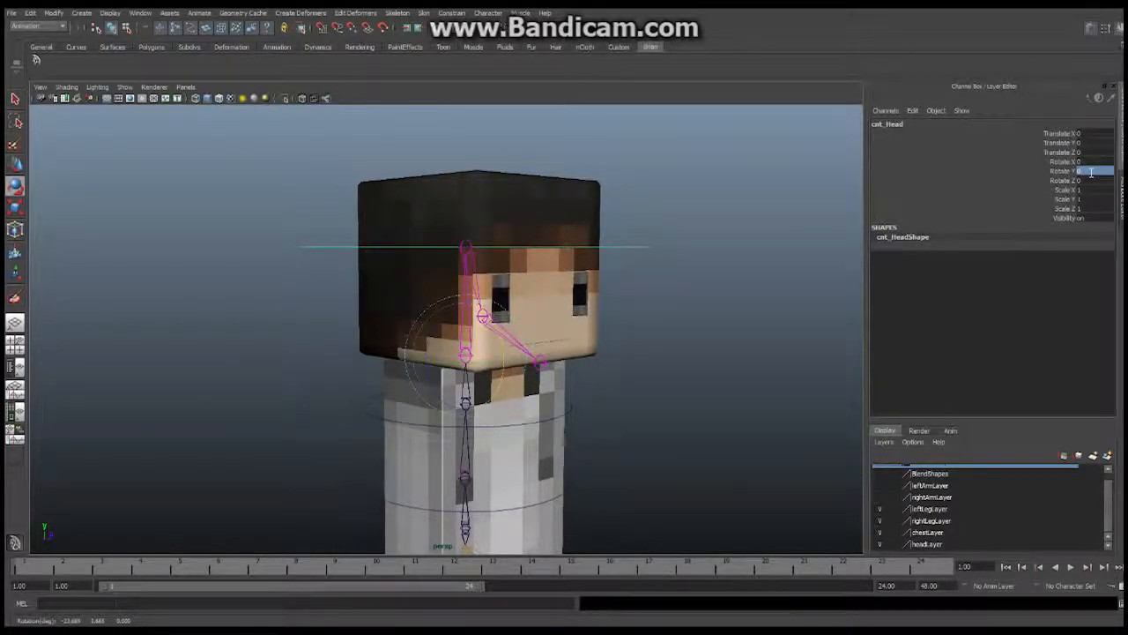
# Test how the face deforms by rotating the jaw joint, and undo the rotation.
pyautogui.scroll(5, 513, 291)
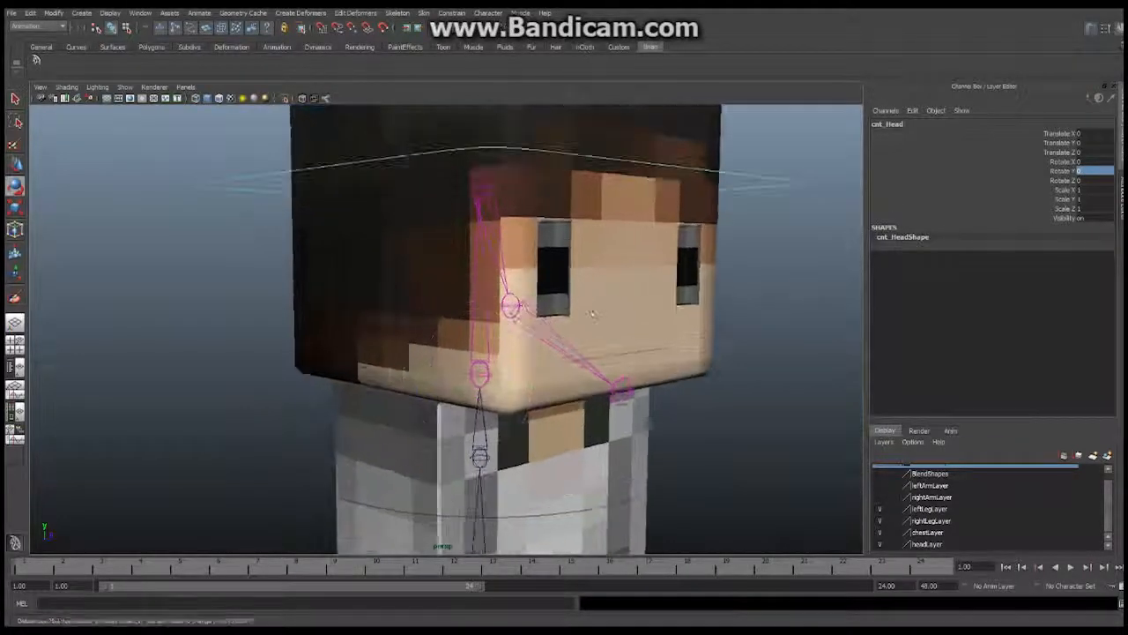
pyautogui.click(513, 304)
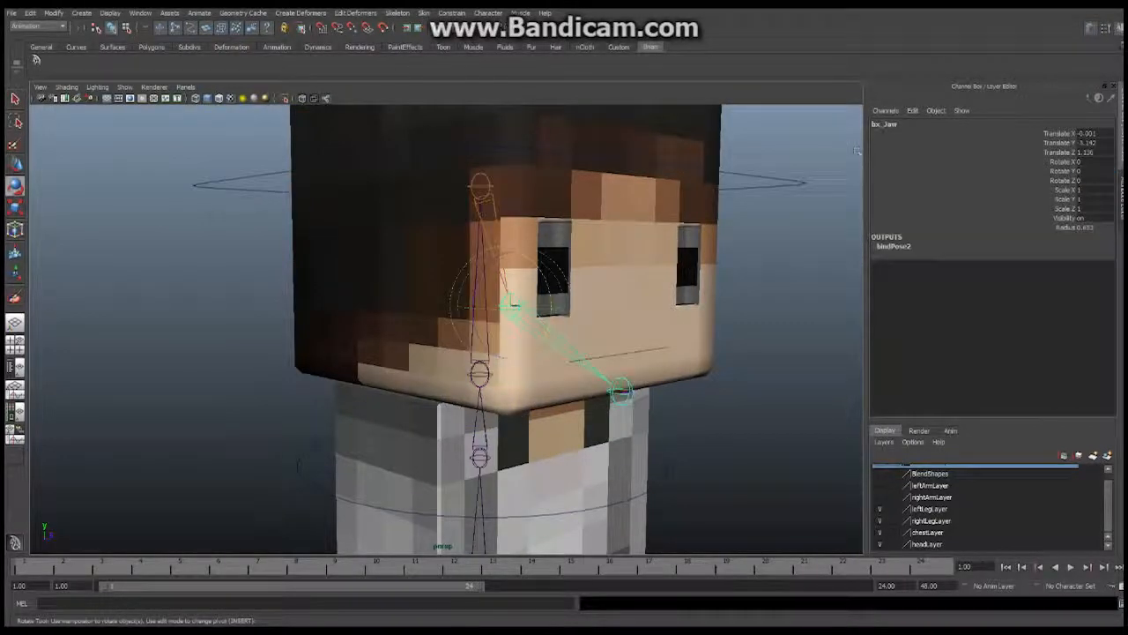
pyautogui.keyDown('alt'); pyautogui.moveTo(605, 264); pyautogui.dragTo(617, 371); pyautogui.keyUp('alt')
pyautogui.press('e')
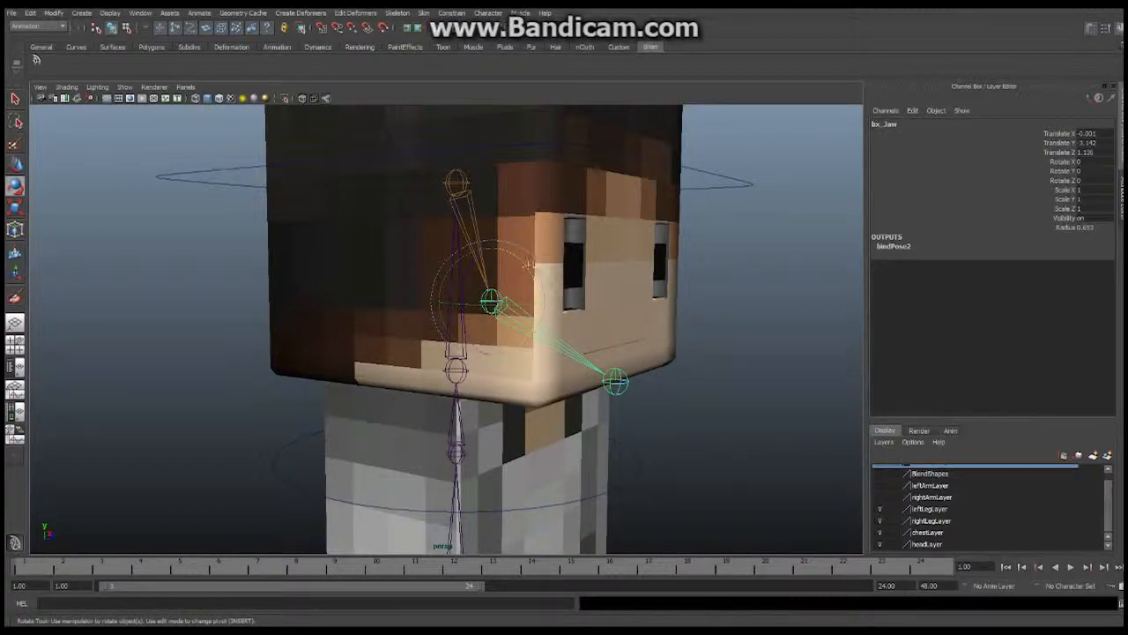
pyautogui.moveTo(523, 261); pyautogui.dragTo(483, 287)
pyautogui.hotkey('ctrl', 'z')
# Start the Paint Skin Weights Tool on the head mesh charHead15 with its tool settings open.
pyautogui.click(628, 205)
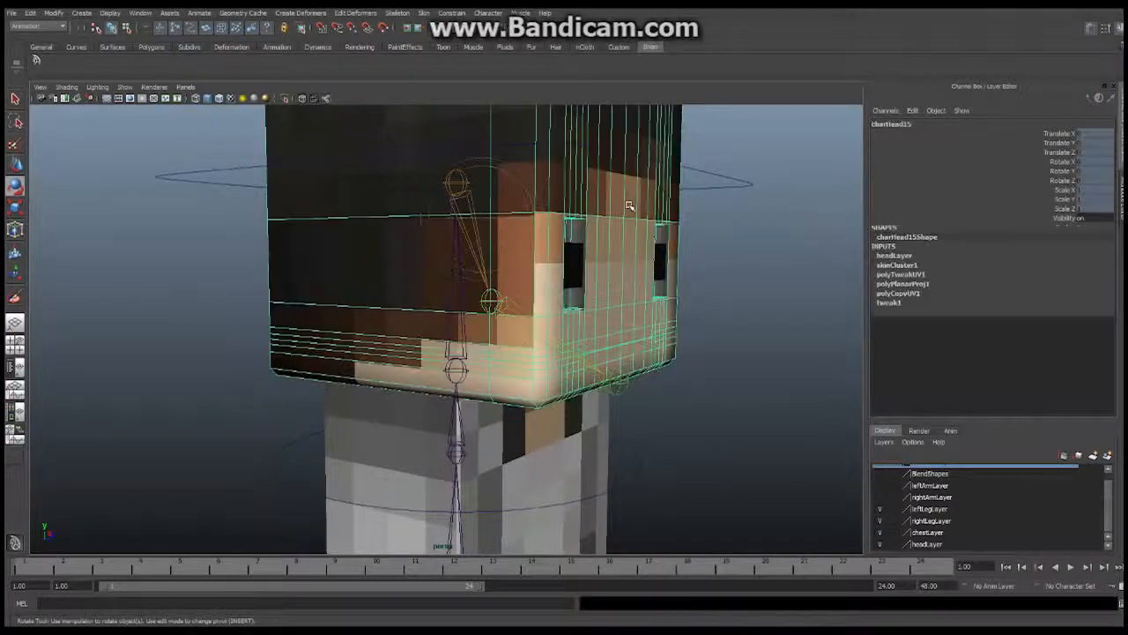
pyautogui.keyDown('alt'); pyautogui.moveTo(709, 188); pyautogui.dragTo(612, 181); pyautogui.keyUp('alt')
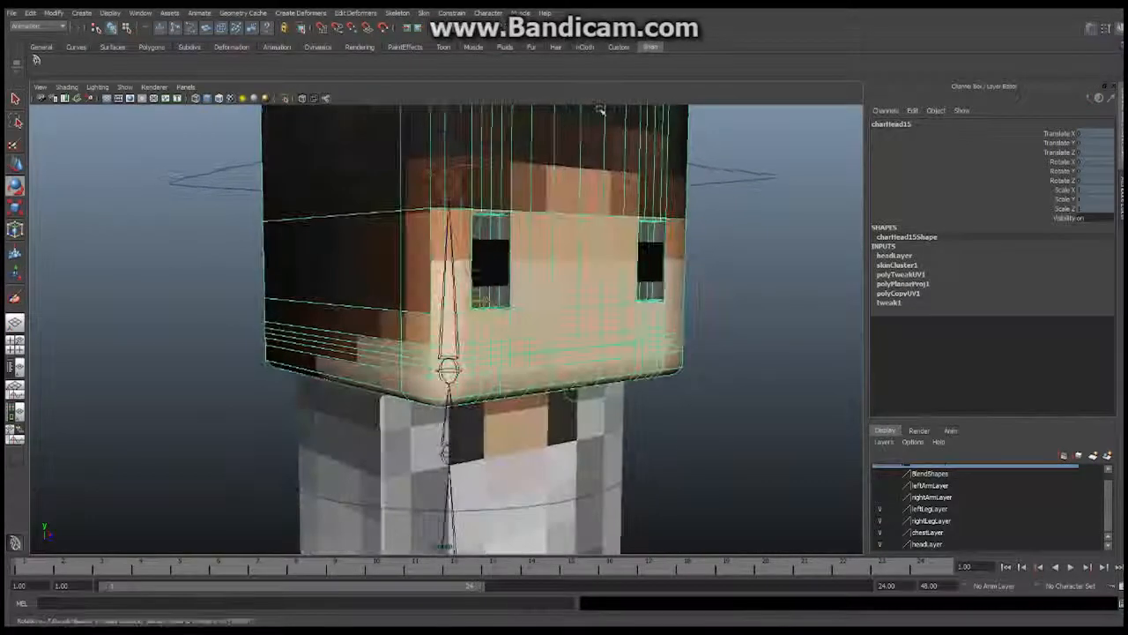
pyautogui.click(424, 13)
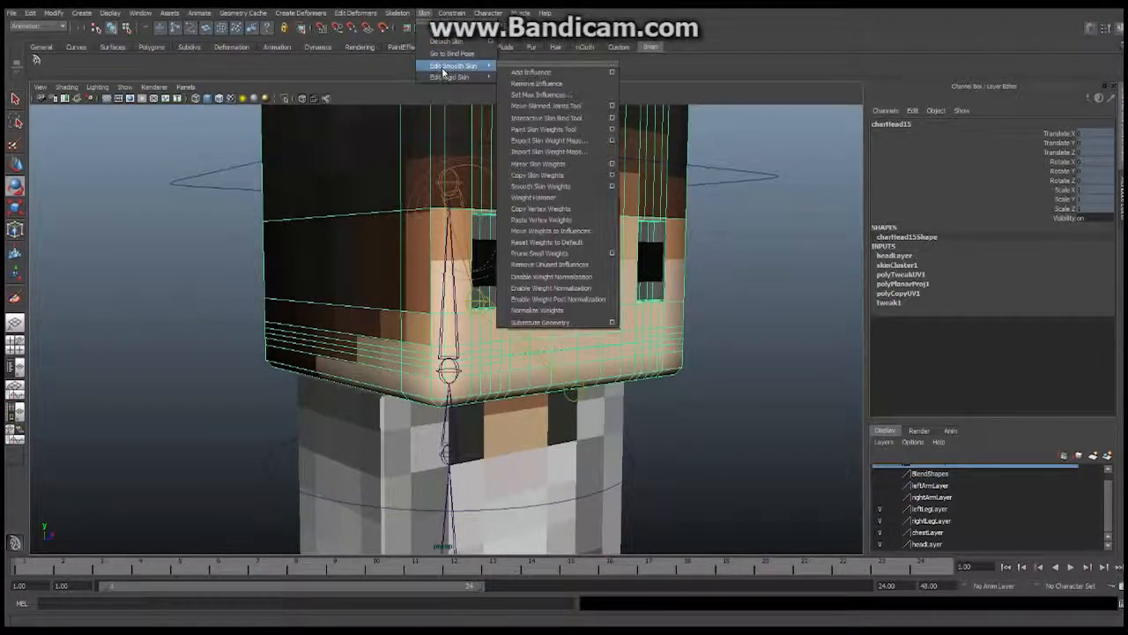
pyautogui.moveTo(484, 73)
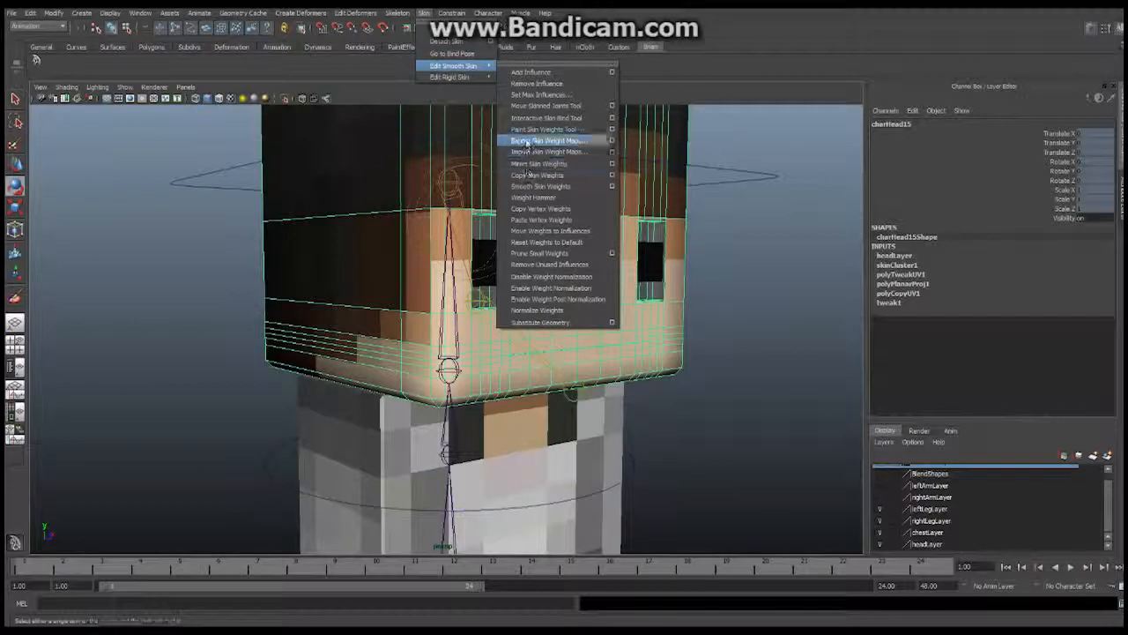
pyautogui.click(612, 131)
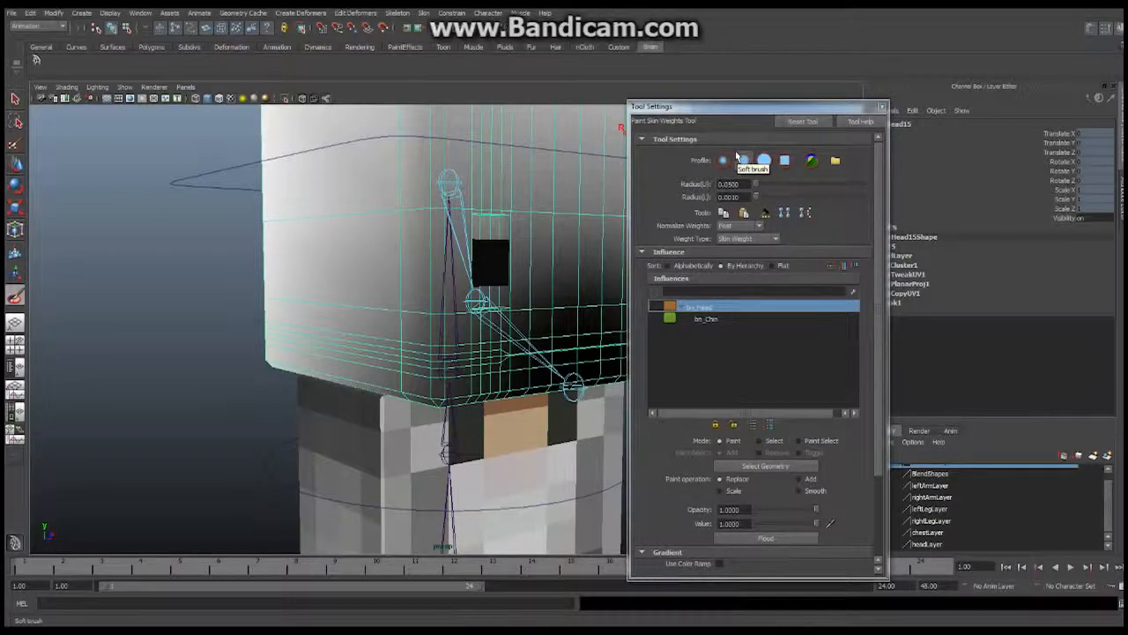
# Compare the bn_Head and bn_Chin skin weights on the head mesh, and try flooding the bn_Head influence with value 1.
pyautogui.moveTo(481, 289)
pyautogui.keyDown('alt'); pyautogui.mouseDown()
pyautogui.moveTo(424, 300)
pyautogui.moveTo(489, 282)
pyautogui.moveTo(429, 264)
pyautogui.moveTo(353, 270)
pyautogui.moveTo(378, 265)
pyautogui.mouseUp(); pyautogui.keyUp('alt')
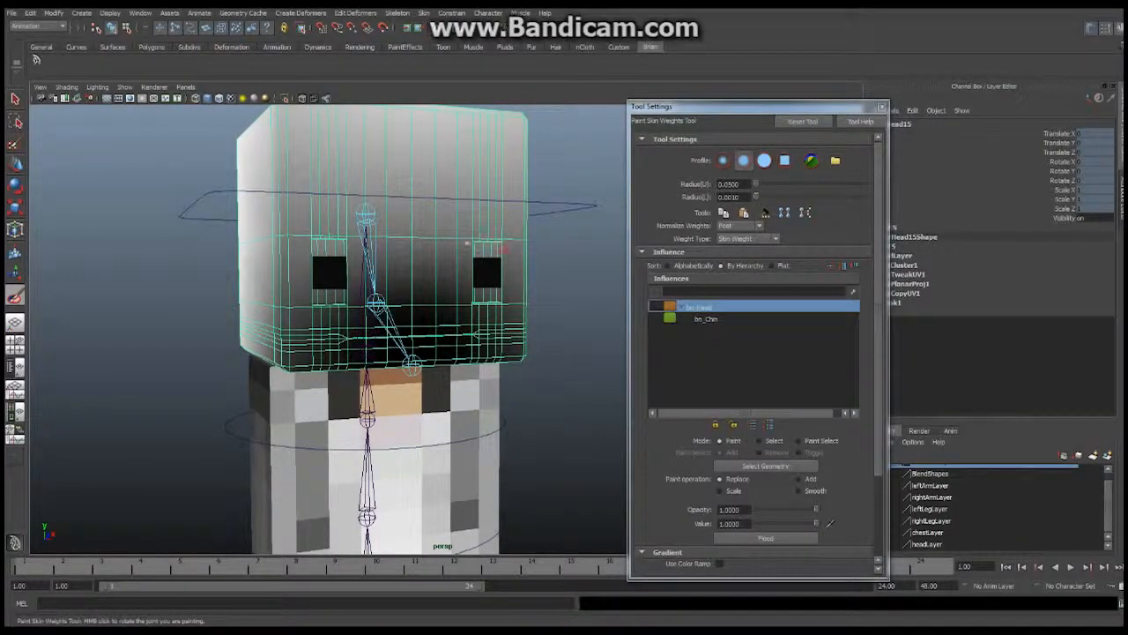
pyautogui.moveTo(450, 278)
pyautogui.keyDown('alt'); pyautogui.mouseDown()
pyautogui.moveTo(379, 275)
pyautogui.moveTo(529, 282)
pyautogui.moveTo(416, 288)
pyautogui.mouseUp(); pyautogui.keyUp('alt')
pyautogui.click(696, 318)
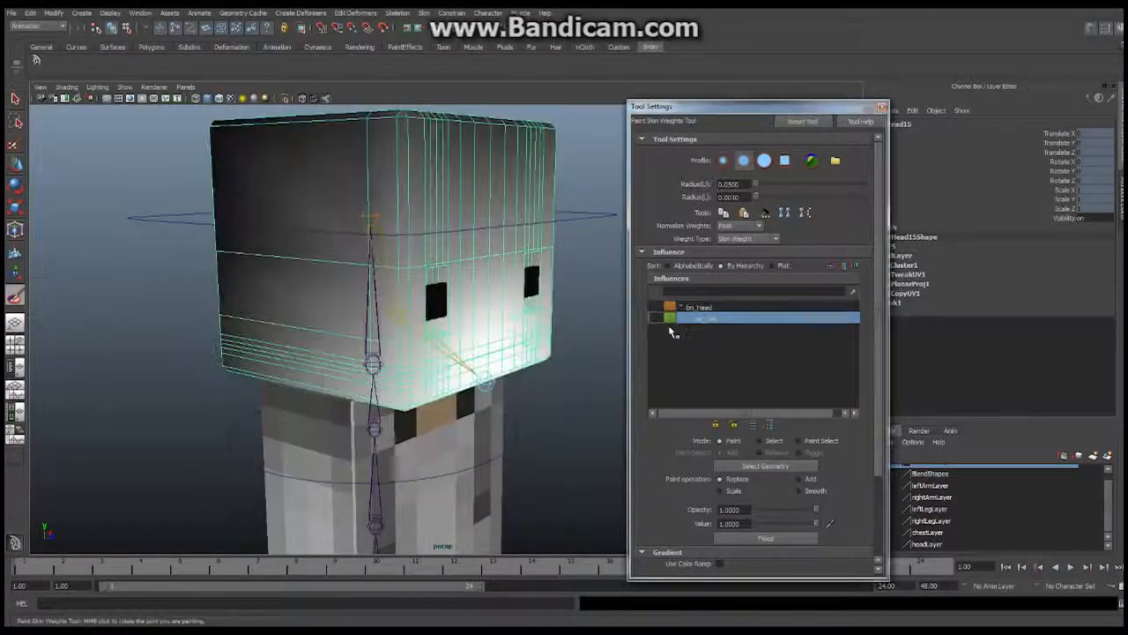
pyautogui.keyDown('alt'); pyautogui.moveTo(385, 342); pyautogui.dragTo(409, 342); pyautogui.keyUp('alt')
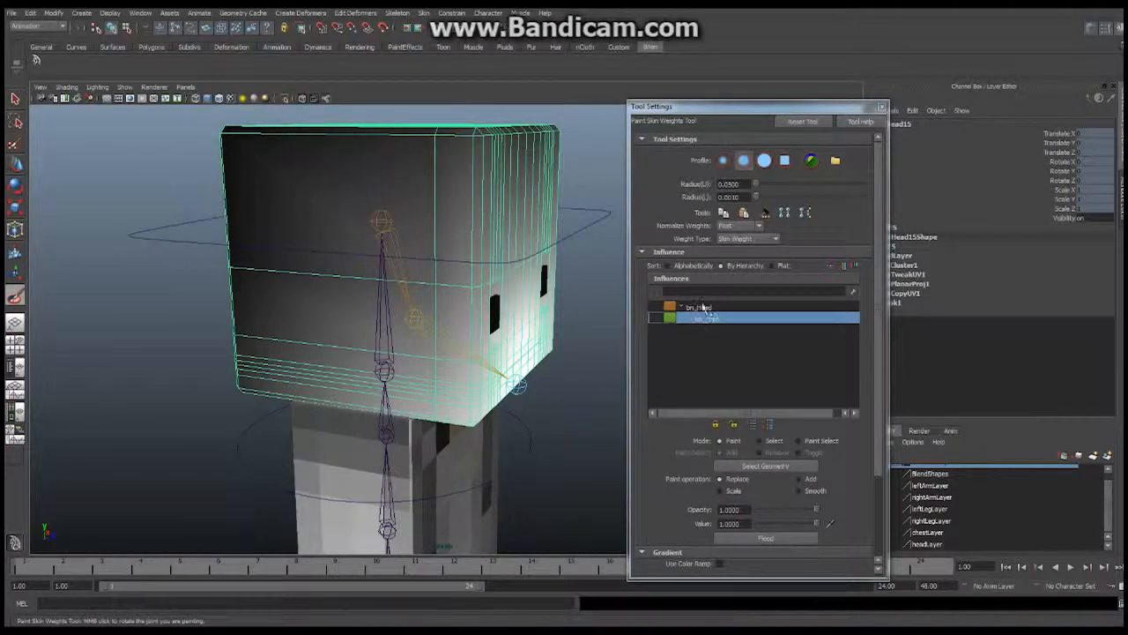
pyautogui.click(706, 307)
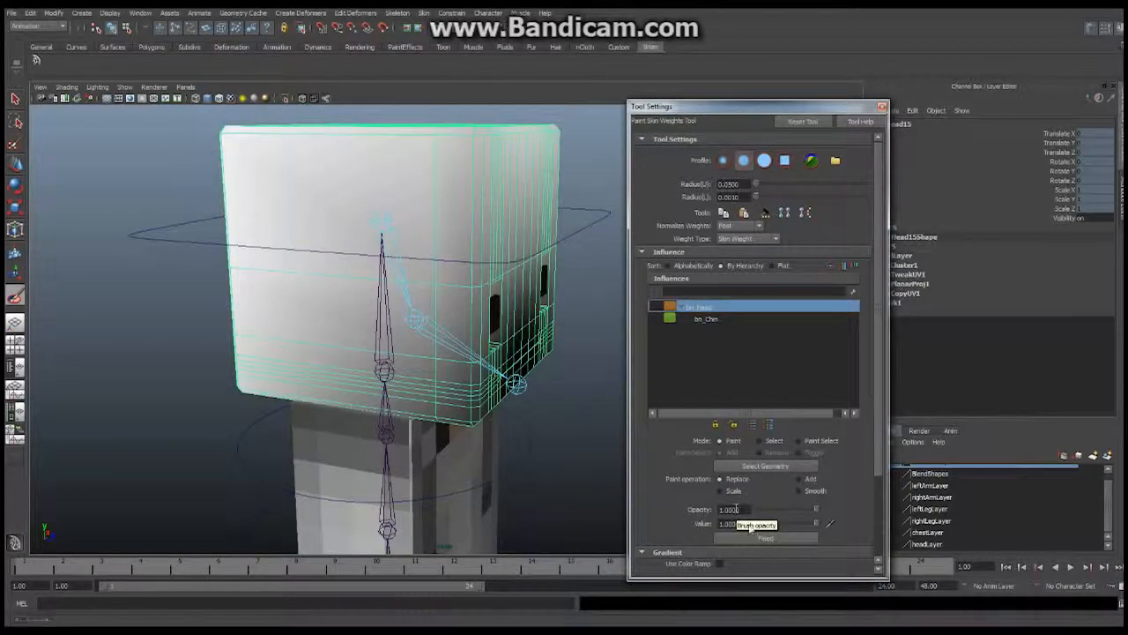
pyautogui.click(783, 539)
pyautogui.moveTo(505, 263)
pyautogui.keyDown('alt'); pyautogui.mouseDown()
pyautogui.moveTo(259, 274)
pyautogui.moveTo(246, 263)
pyautogui.moveTo(466, 255)
pyautogui.mouseUp(); pyautogui.keyUp('alt')
# Flood the bn_Chin influence over the whole head mesh with value 0 in Replace mode, and leave the weight painting tool.
pyautogui.click(714, 319)
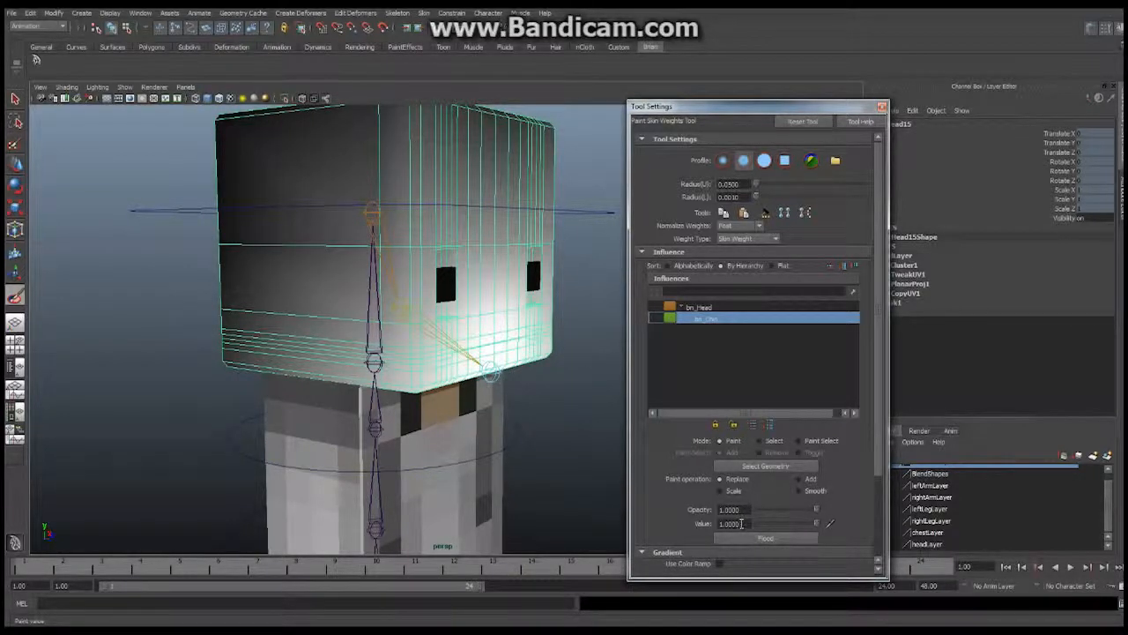
pyautogui.moveTo(741, 523); pyautogui.dragTo(718, 524)
pyautogui.click(766, 538)
pyautogui.keyDown('alt'); pyautogui.moveTo(490, 295); pyautogui.dragTo(361, 294, button='right'); pyautogui.keyUp('alt')
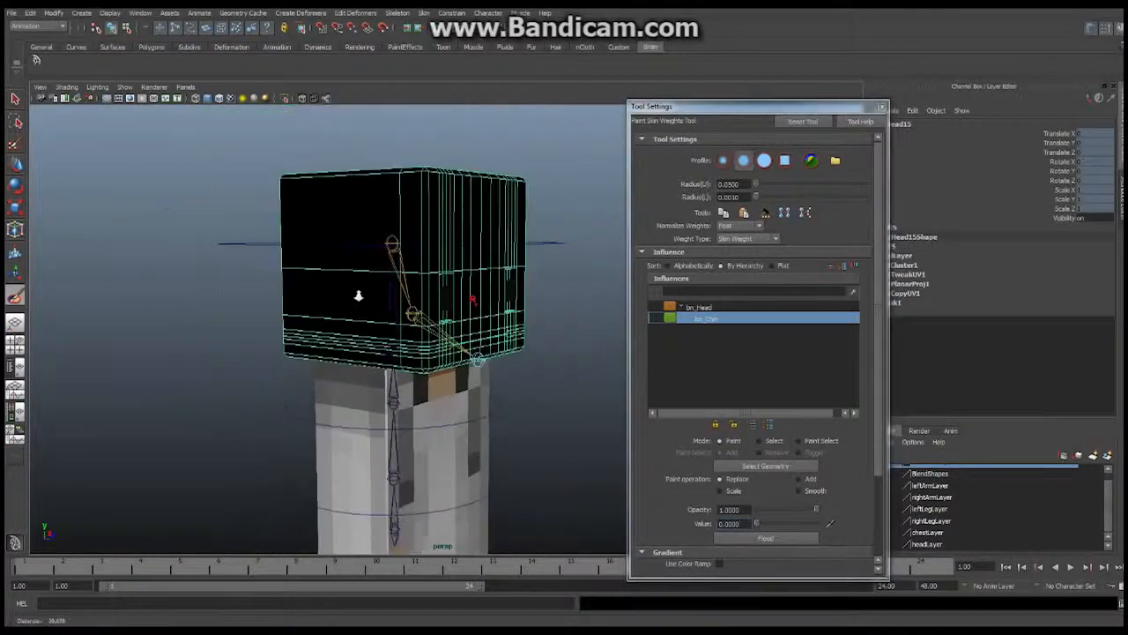
pyautogui.keyDown('alt'); pyautogui.moveTo(445, 312); pyautogui.dragTo(273, 300); pyautogui.keyUp('alt')
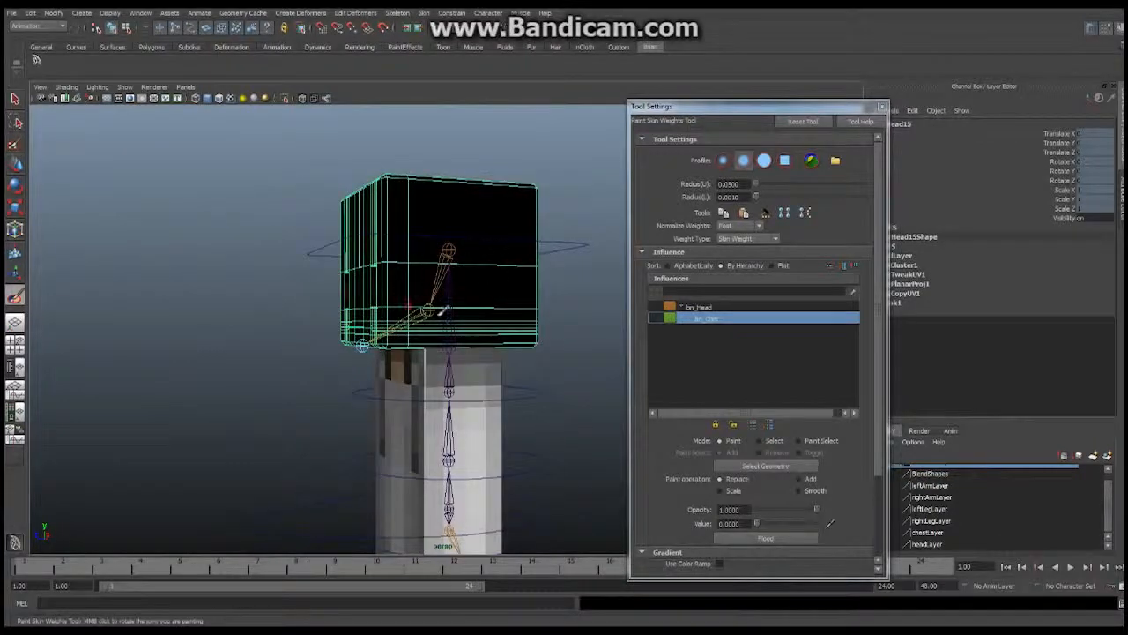
pyautogui.keyDown('alt'); pyautogui.moveTo(391, 270); pyautogui.dragTo(460, 291); pyautogui.keyUp('alt')
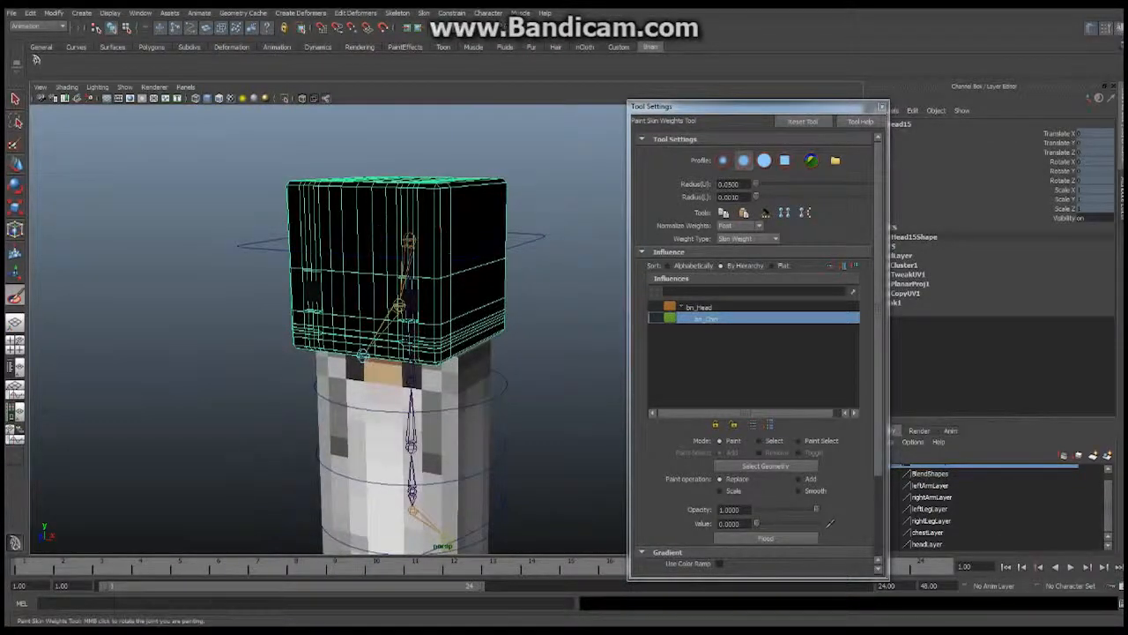
pyautogui.click(882, 106)
pyautogui.click(16, 99)
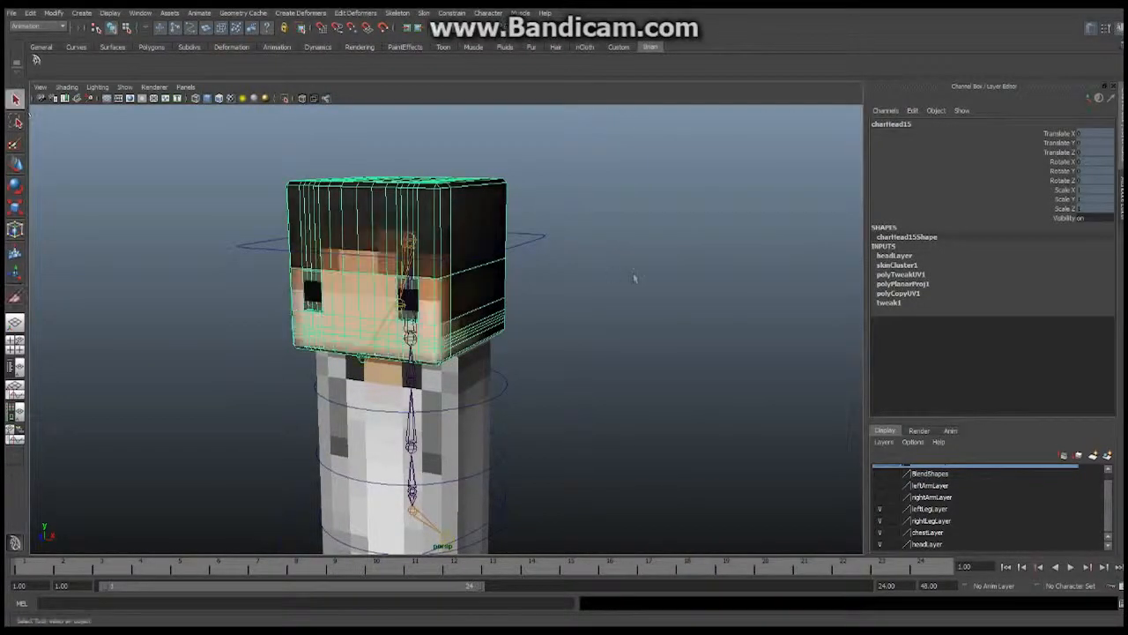
# Test the head weights by rotating the head control cnt_Head about Y, and undo the rotation.
pyautogui.click(540, 238)
pyautogui.click(17, 187)
pyautogui.keyDown('alt'); pyautogui.moveTo(381, 335); pyautogui.dragTo(407, 350); pyautogui.keyUp('alt')
pyautogui.hotkey('ctrl', 'z')
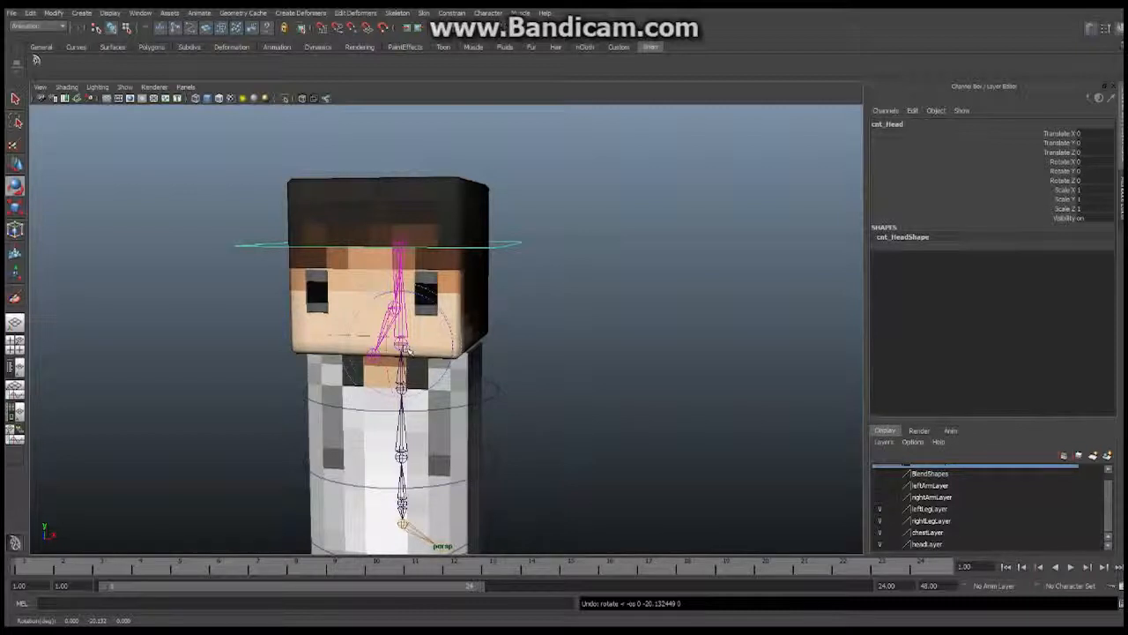
# Switch the viewport to the orthographic side view and hide the joints in it.
pyautogui.click(185, 87)
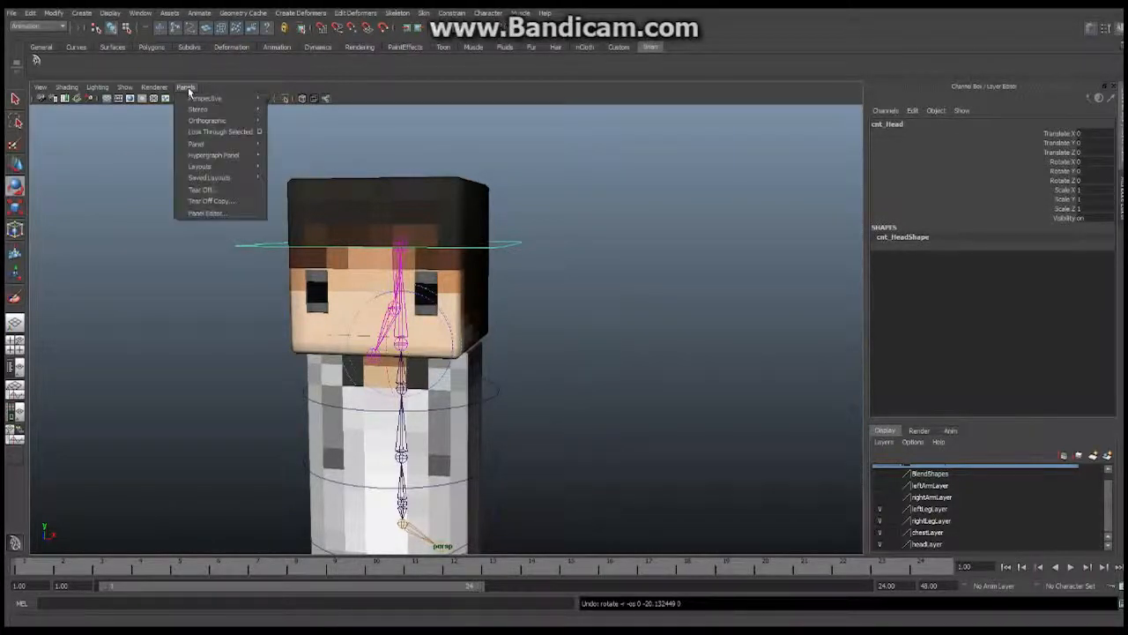
pyautogui.moveTo(205, 121)
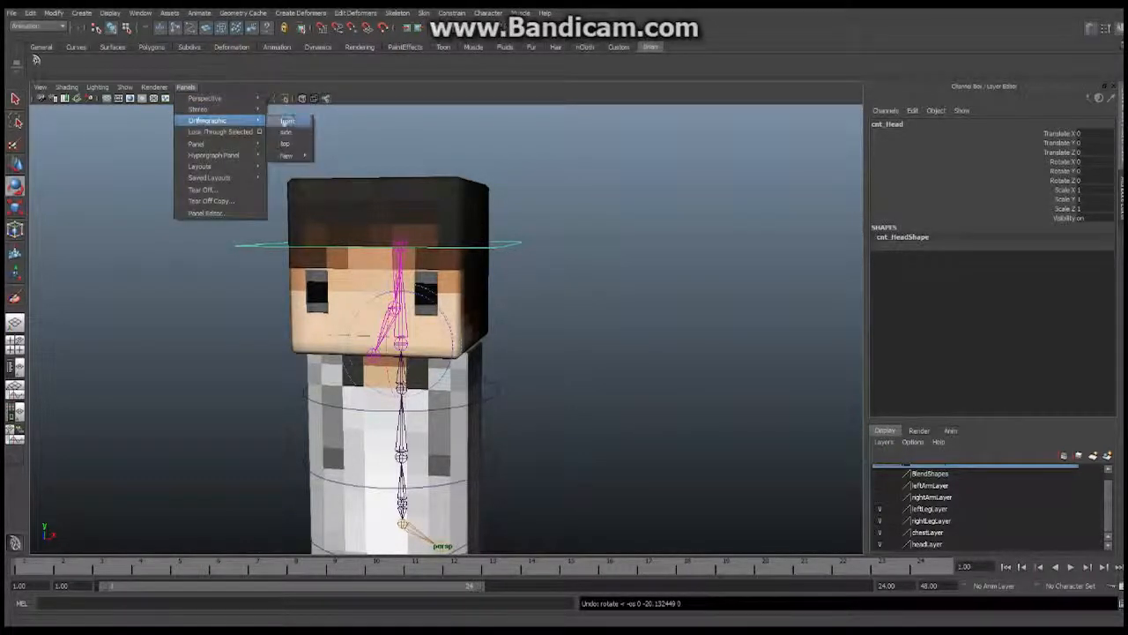
pyautogui.click(285, 133)
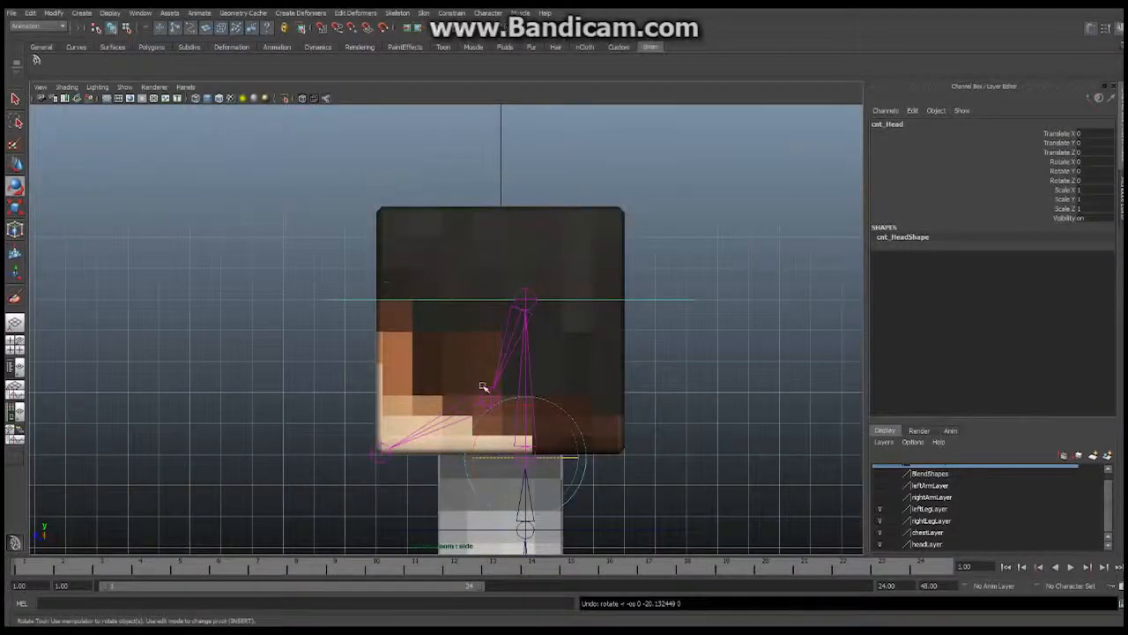
pyautogui.click(124, 88)
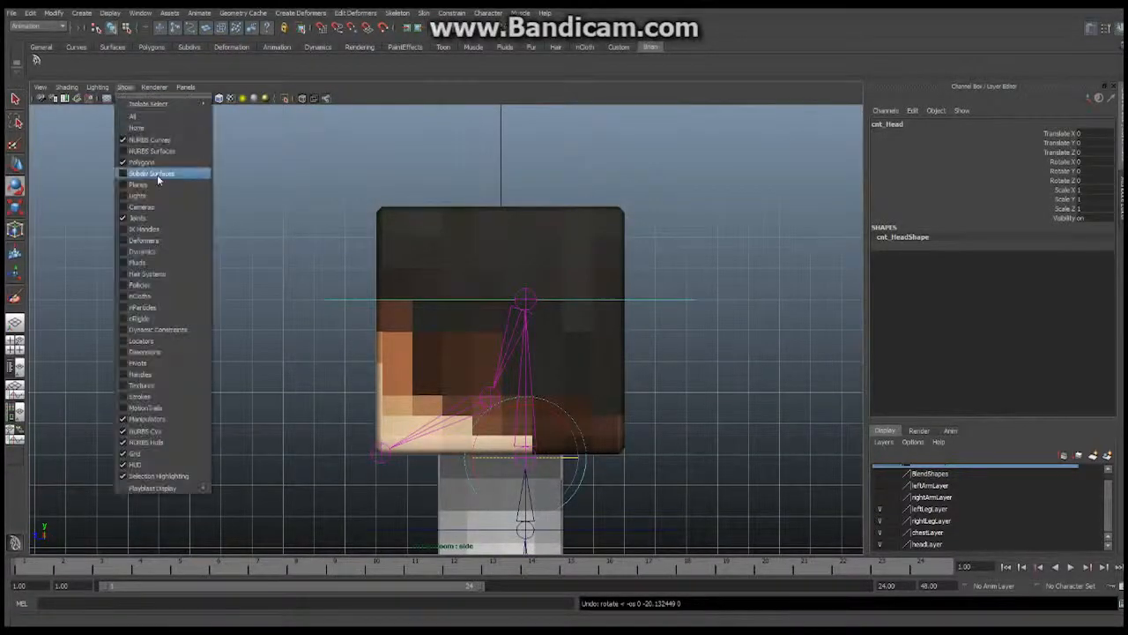
pyautogui.click(150, 218)
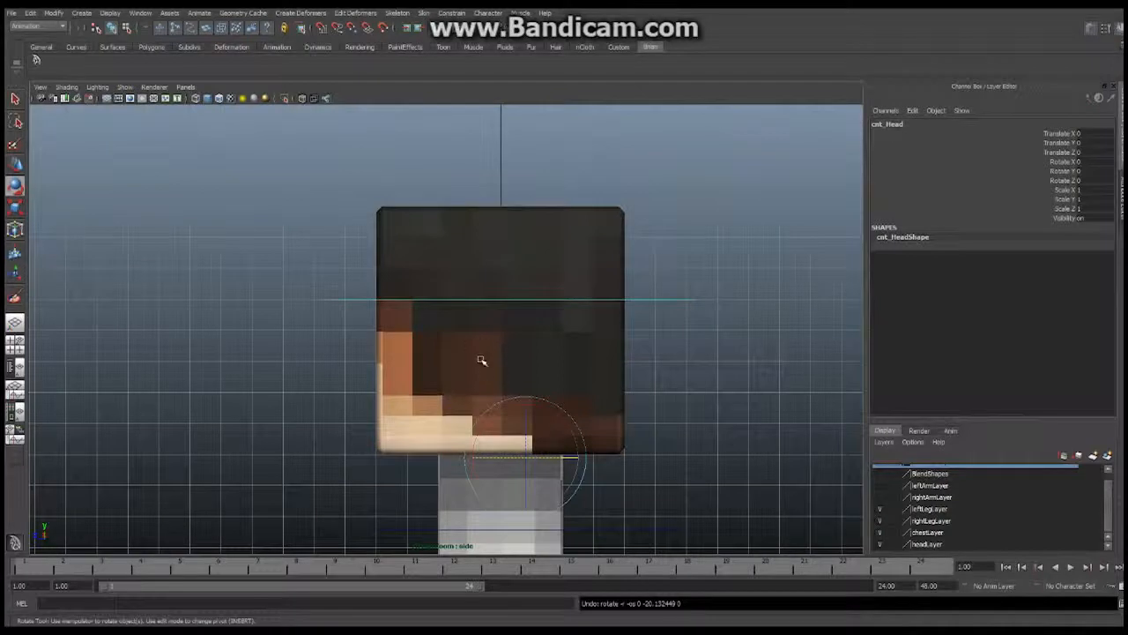
# Select the head mesh's vertices at the front of the lower jaw, from the mouth line down to the chin.
pyautogui.keyDown('alt'); pyautogui.moveTo(481, 359); pyautogui.dragTo(493, 259, button='middle'); pyautogui.keyUp('alt')
pyautogui.keyDown('alt'); pyautogui.moveTo(365, 274); pyautogui.dragTo(614, 282, button='right'); pyautogui.keyUp('alt')
pyautogui.press('e')
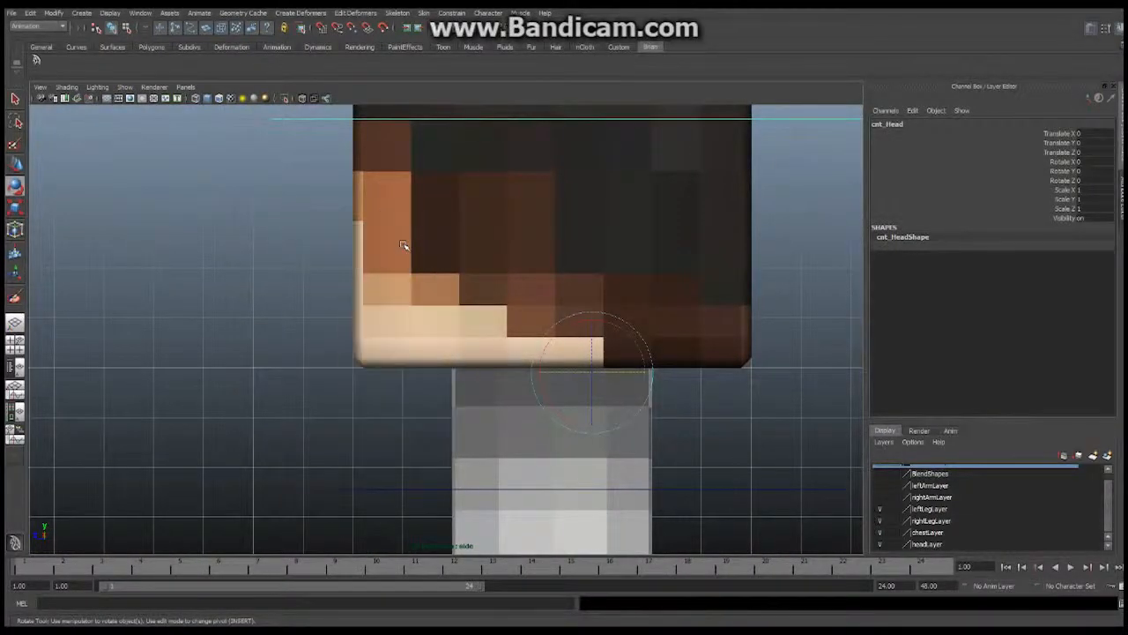
pyautogui.click(401, 245)
pyautogui.rightClick(402, 245)
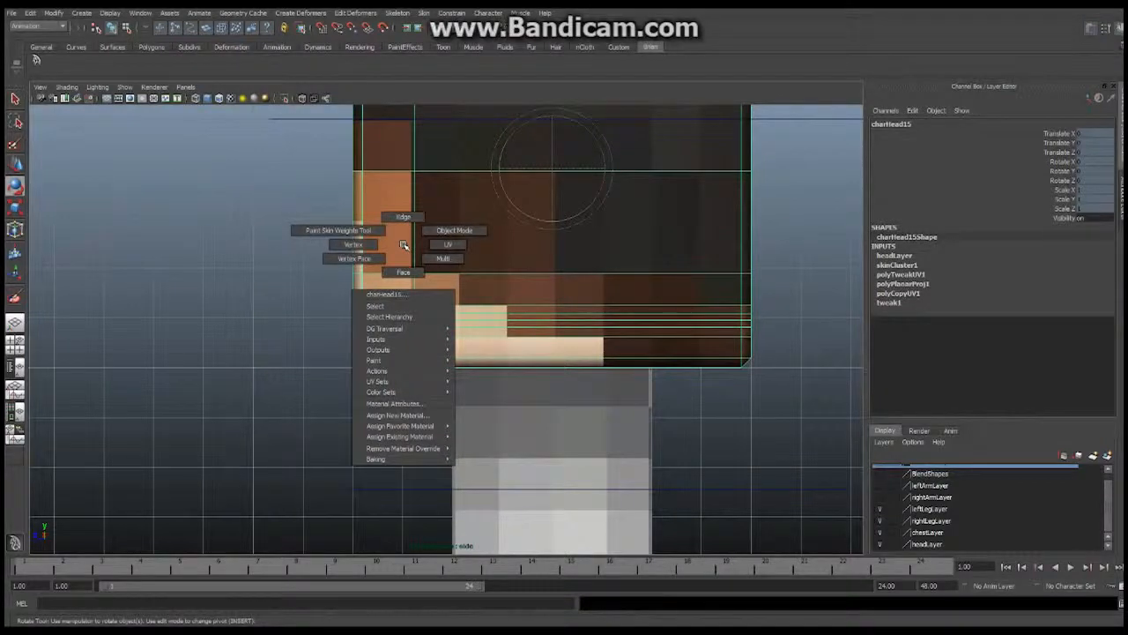
pyautogui.click(353, 245)
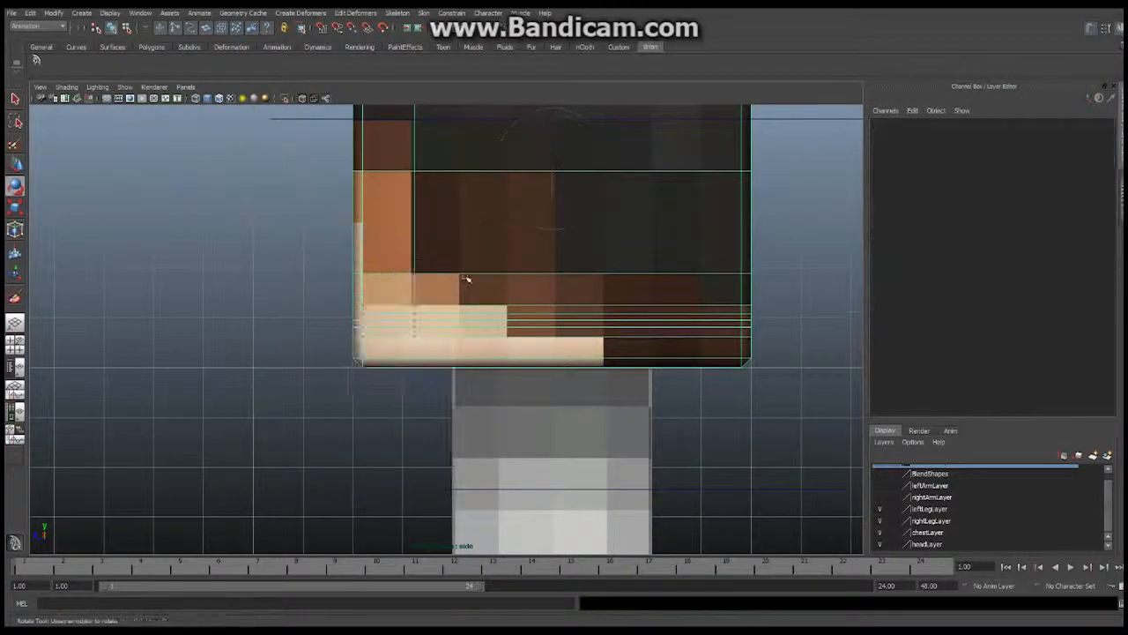
pyautogui.keyDown('alt'); pyautogui.moveTo(430, 297); pyautogui.dragTo(480, 236, button='middle'); pyautogui.keyUp('alt')
pyautogui.keyDown('alt'); pyautogui.moveTo(387, 275); pyautogui.dragTo(624, 263, button='right'); pyautogui.keyUp('alt')
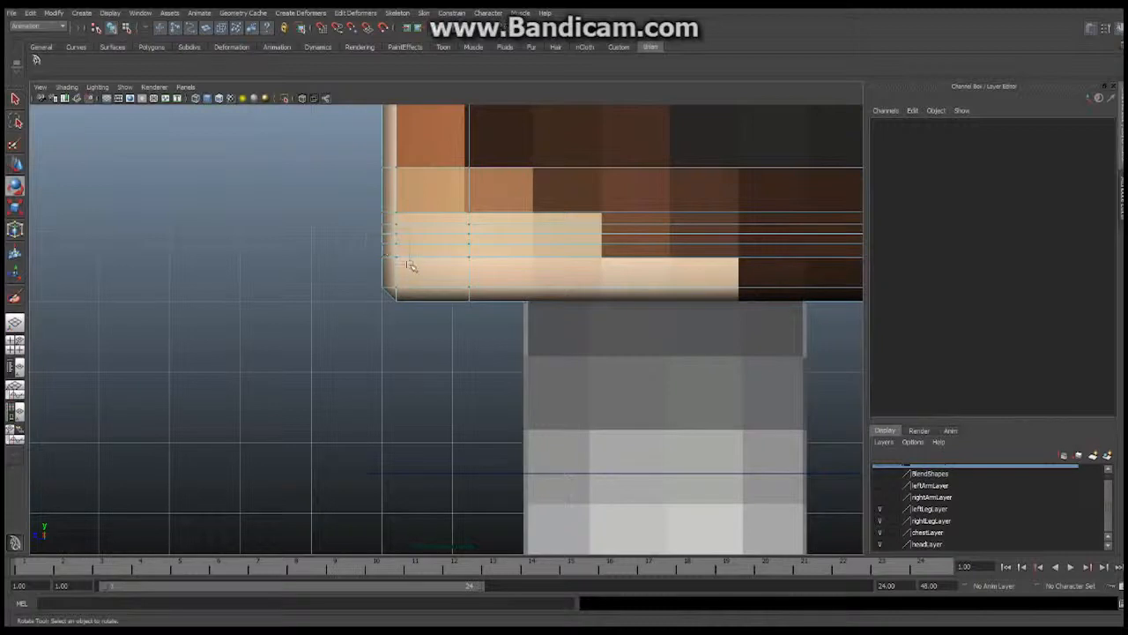
pyautogui.moveTo(438, 282); pyautogui.dragTo(485, 310)
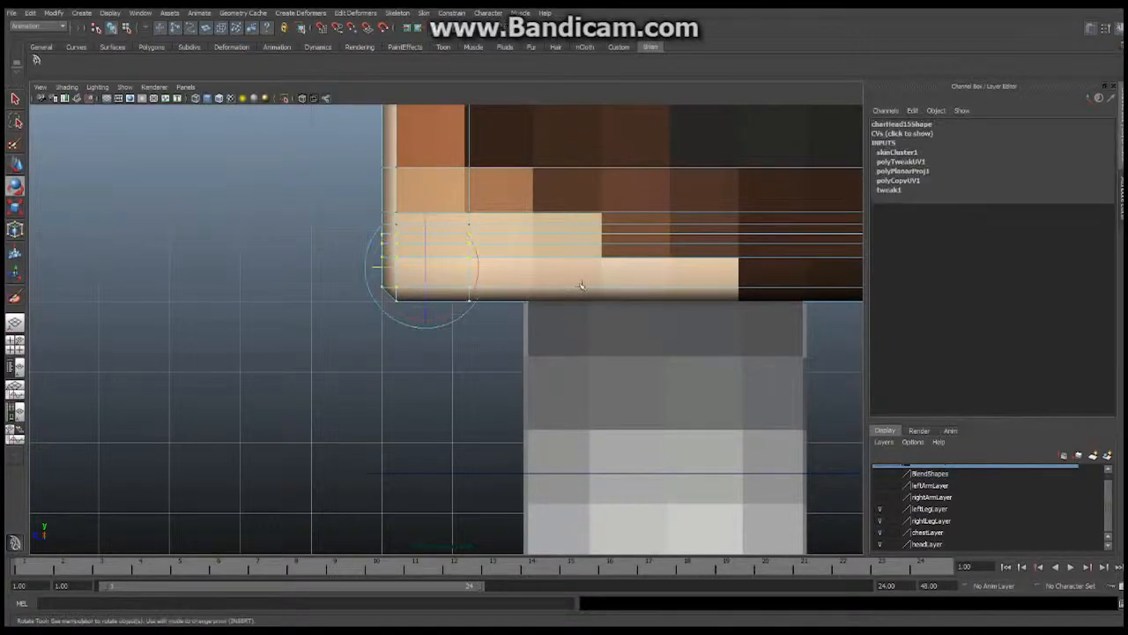
# Examine in the perspective view which vertices are selected along the mouth opening.
pyautogui.click(14, 324)
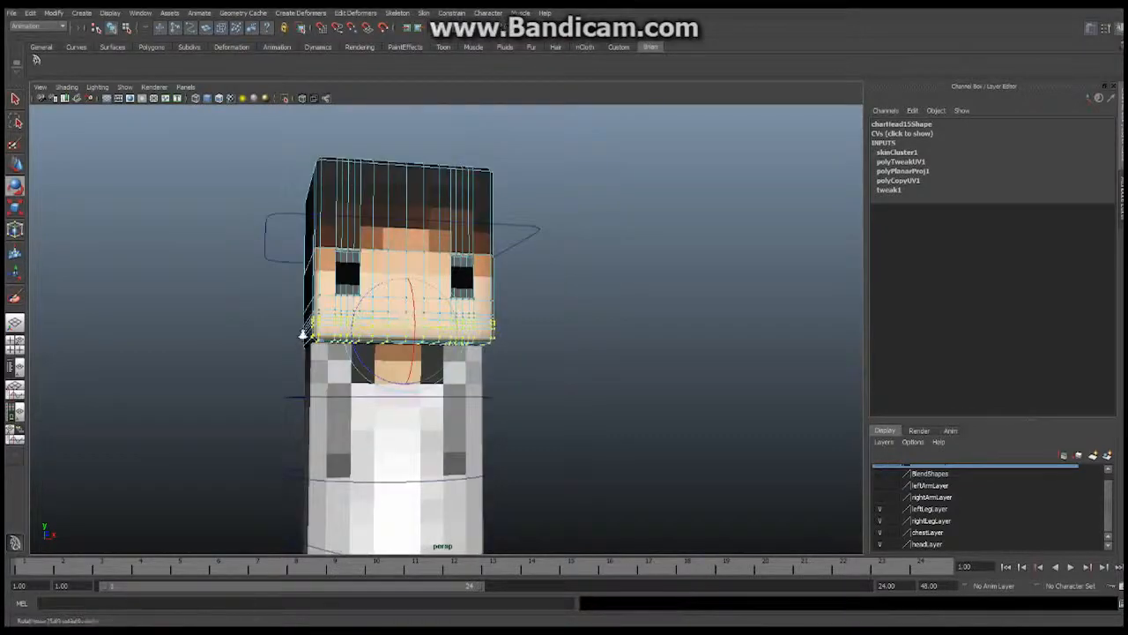
pyautogui.keyDown('alt'); pyautogui.moveTo(302, 335); pyautogui.dragTo(642, 299, button='right'); pyautogui.keyUp('alt')
pyautogui.keyDown('alt'); pyautogui.moveTo(290, 279); pyautogui.dragTo(407, 249, button='middle'); pyautogui.keyUp('alt')
pyautogui.keyDown('alt'); pyautogui.moveTo(320, 277); pyautogui.dragTo(311, 285); pyautogui.keyUp('alt')
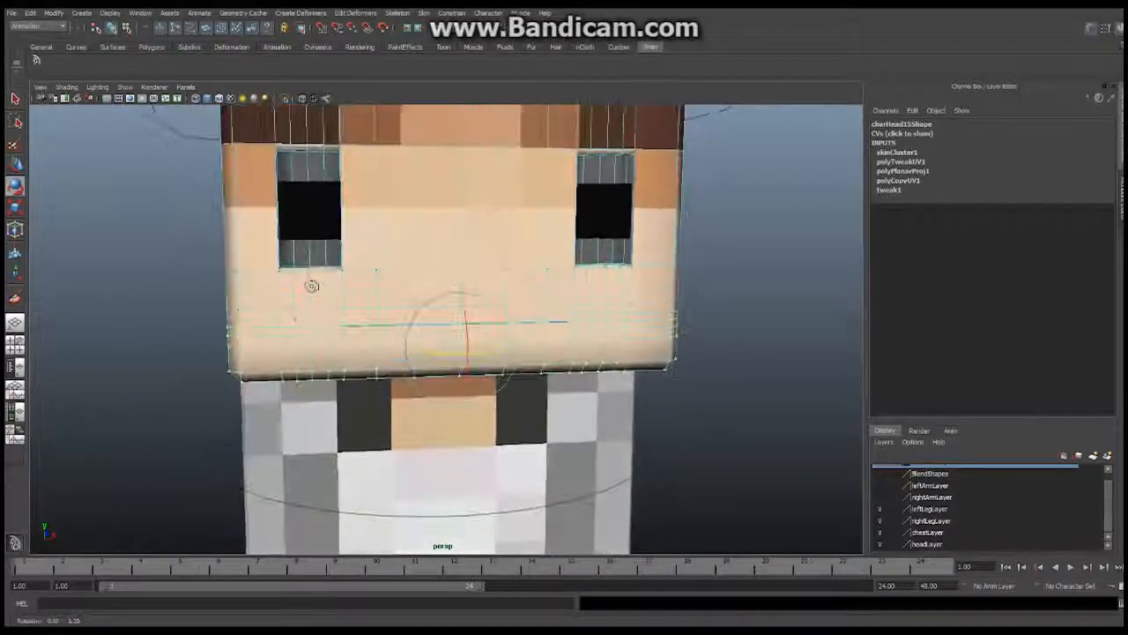
pyautogui.scroll(5, 282, 295)
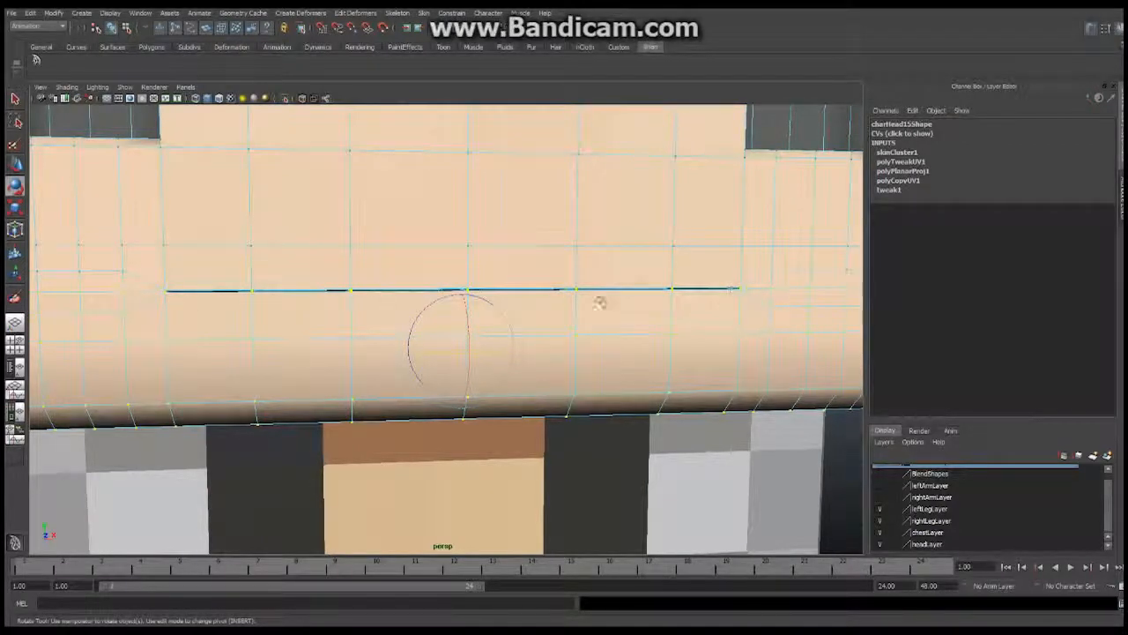
pyautogui.keyDown('alt'); pyautogui.moveTo(344, 290); pyautogui.dragTo(402, 274, button='middle'); pyautogui.keyUp('alt')
pyautogui.keyDown('alt'); pyautogui.moveTo(402, 274); pyautogui.dragTo(449, 287); pyautogui.keyUp('alt')
pyautogui.keyDown('alt'); pyautogui.moveTo(448, 287); pyautogui.dragTo(531, 290, button='right'); pyautogui.keyUp('alt')
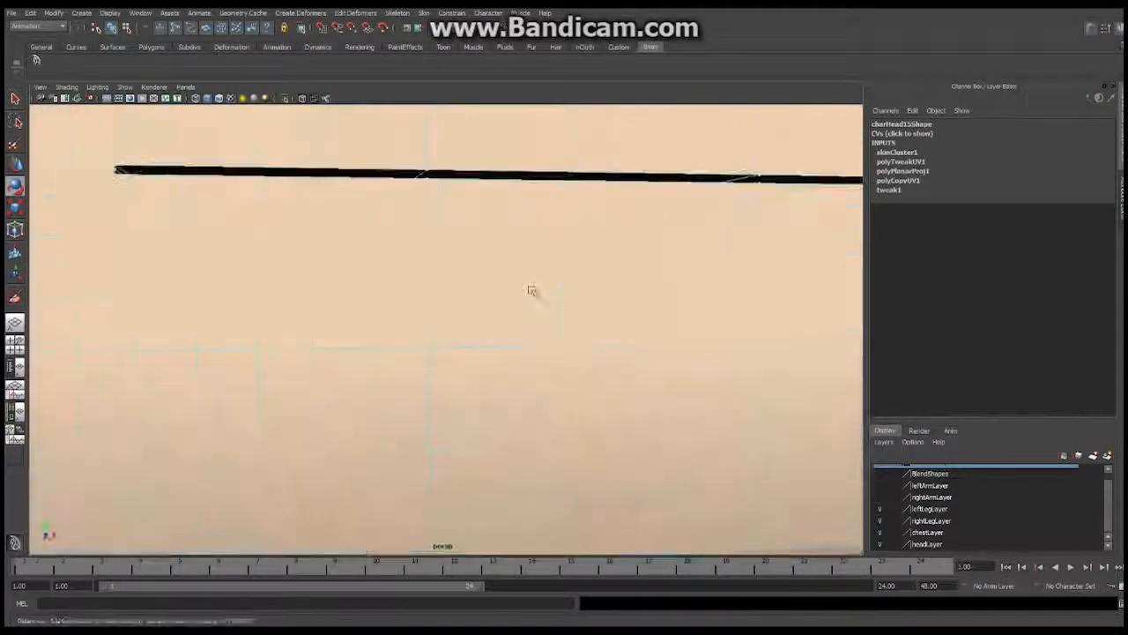
pyautogui.keyDown('alt'); pyautogui.moveTo(531, 290); pyautogui.dragTo(221, 287); pyautogui.keyUp('alt')
pyautogui.press('f')
pyautogui.keyDown('alt'); pyautogui.moveTo(208, 287); pyautogui.dragTo(264, 259, button='right'); pyautogui.keyUp('alt')
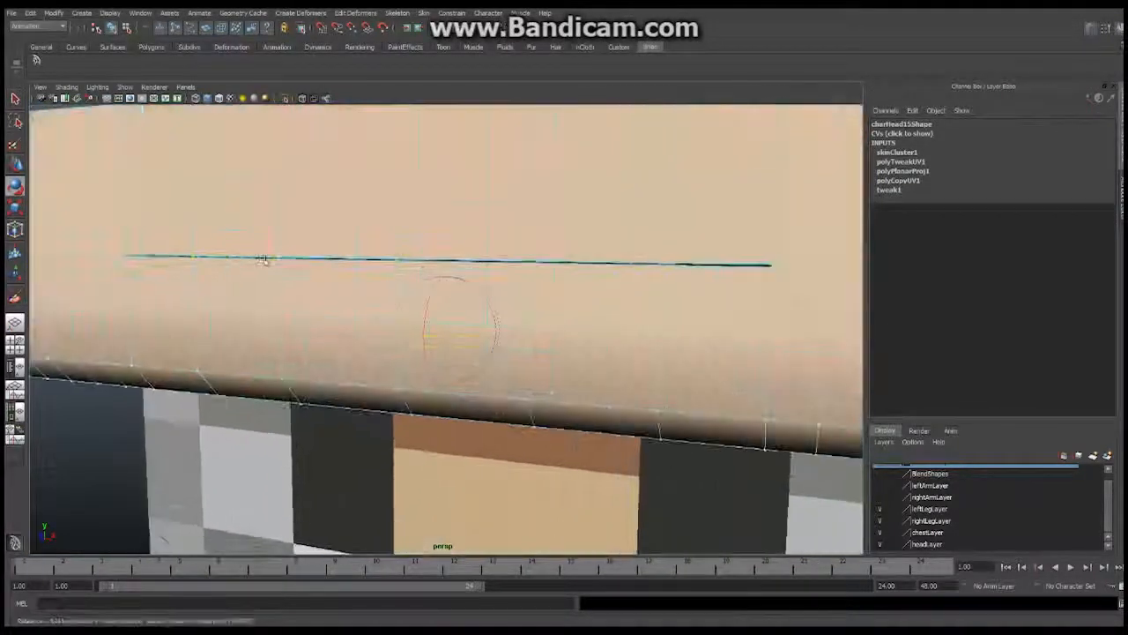
# Remove the upper-lip vertices near the character's right mouth corner from the jaw vertex selection.
pyautogui.keyDown('alt'); pyautogui.moveTo(262, 259); pyautogui.dragTo(433, 259, button='middle'); pyautogui.keyUp('alt')
pyautogui.keyDown('alt'); pyautogui.moveTo(137, 272); pyautogui.dragTo(511, 272, button='right'); pyautogui.keyUp('alt')
pyautogui.keyDown('alt'); pyautogui.moveTo(304, 246); pyautogui.dragTo(432, 293, button='middle'); pyautogui.keyUp('alt')
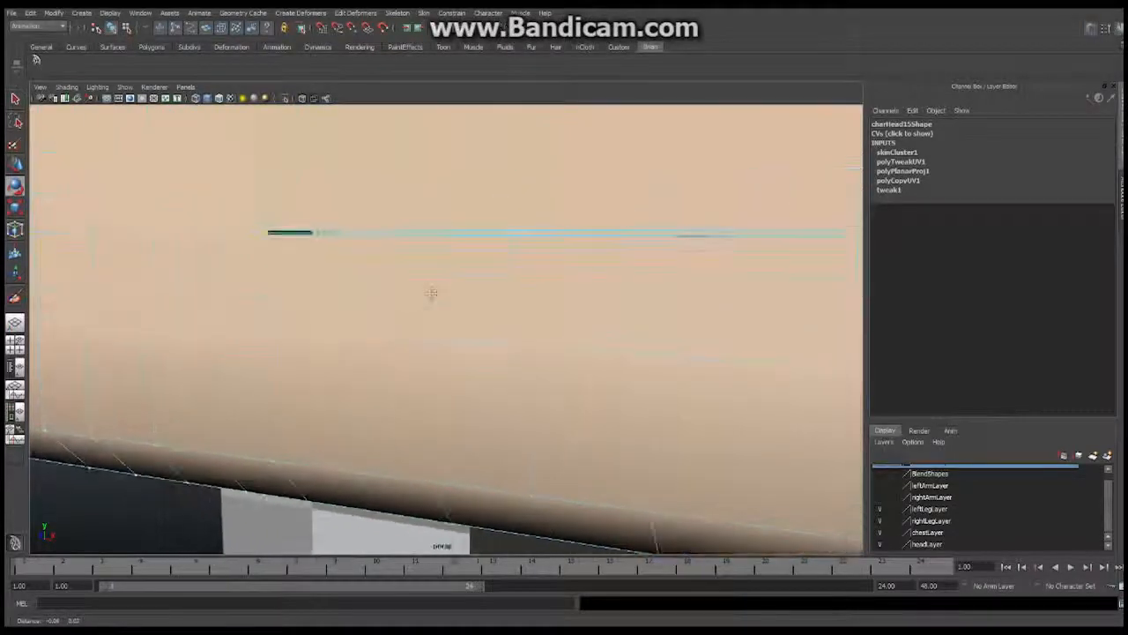
pyautogui.keyDown('alt'); pyautogui.moveTo(238, 269); pyautogui.dragTo(256, 280); pyautogui.keyUp('alt')
pyautogui.keyDown('alt'); pyautogui.moveTo(220, 255); pyautogui.dragTo(272, 244, button='right'); pyautogui.keyUp('alt')
pyautogui.keyDown('alt'); pyautogui.moveTo(273, 244); pyautogui.dragTo(423, 310, button='middle'); pyautogui.keyUp('alt')
pyautogui.keyDown('alt'); pyautogui.moveTo(390, 312); pyautogui.dragTo(448, 305, button='right'); pyautogui.keyUp('alt')
pyautogui.moveTo(448, 305)
pyautogui.keyDown('alt'); pyautogui.mouseDown()
pyautogui.moveTo(445, 291)
pyautogui.moveTo(463, 293)
pyautogui.mouseUp(); pyautogui.keyUp('alt')
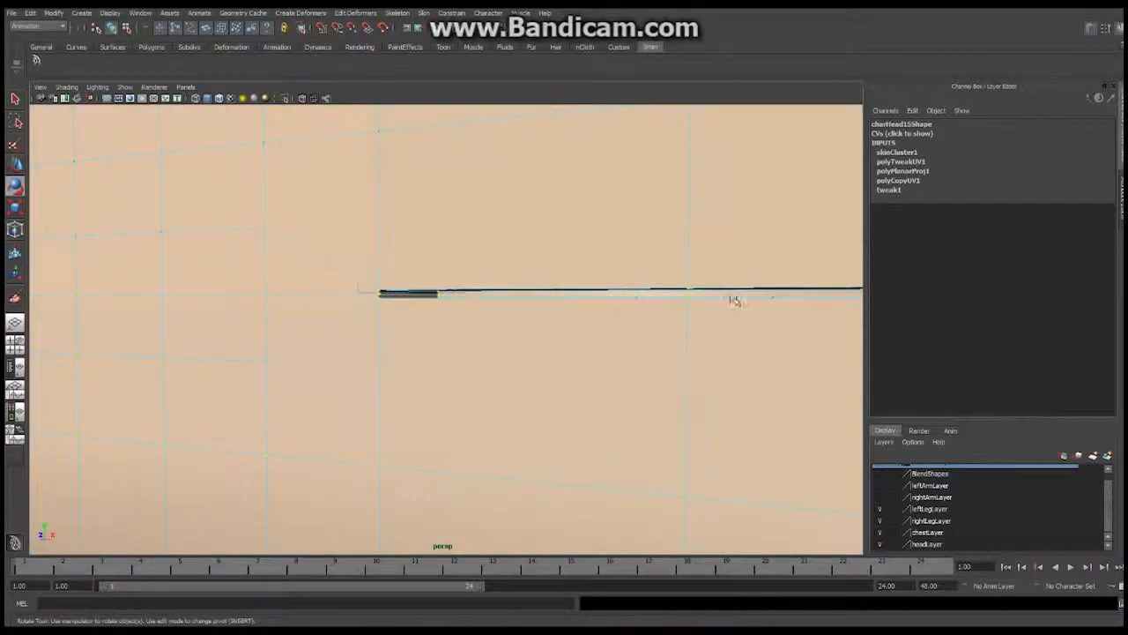
pyautogui.moveTo(664, 266); pyautogui.dragTo(725, 294)
pyautogui.keyDown('alt'); pyautogui.moveTo(796, 314); pyautogui.dragTo(237, 294); pyautogui.keyUp('alt')
pyautogui.press('e')
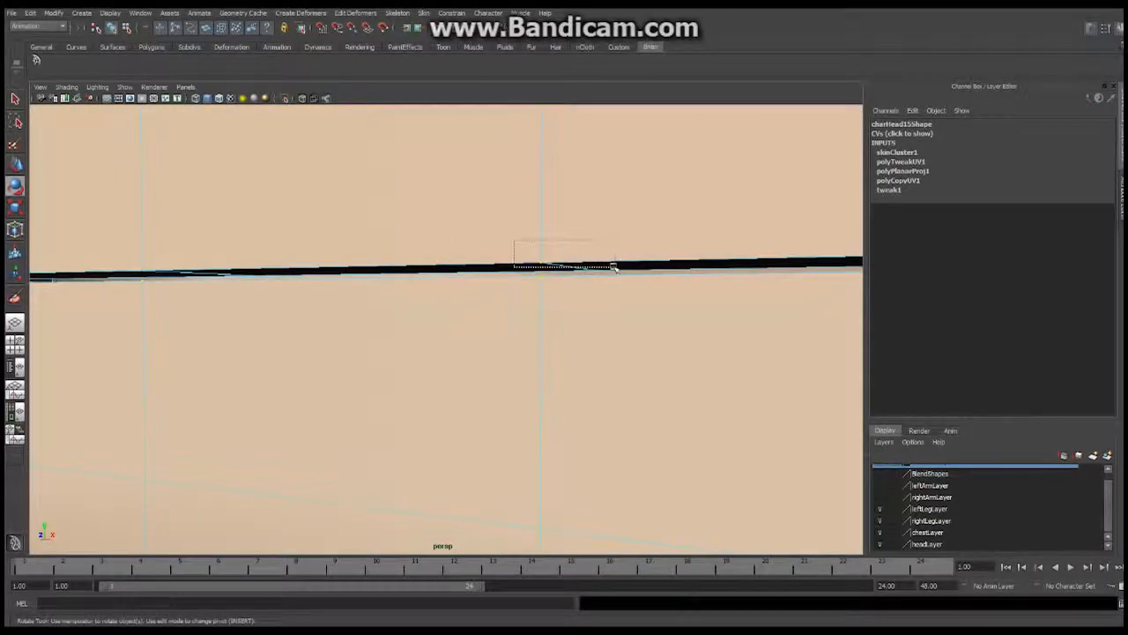
# Remove the upper-lip vertices along the middle stretch of the mouth opening from the jaw vertex selection.
pyautogui.moveTo(615, 270); pyautogui.dragTo(616, 269)
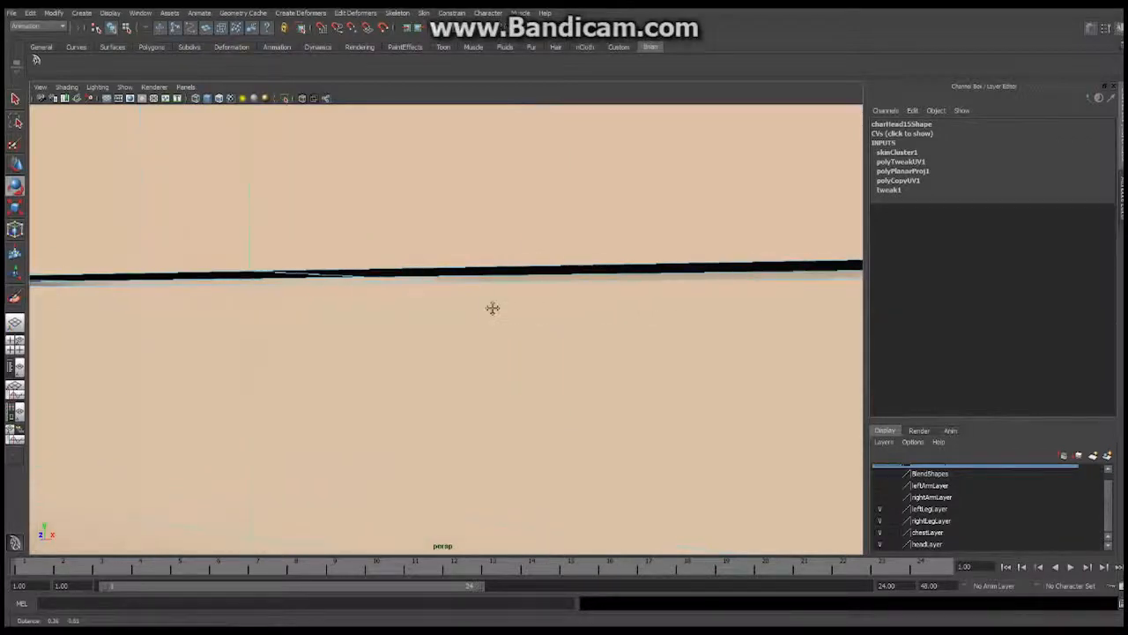
pyautogui.keyDown('alt'); pyautogui.moveTo(491, 307); pyautogui.dragTo(192, 308); pyautogui.keyUp('alt')
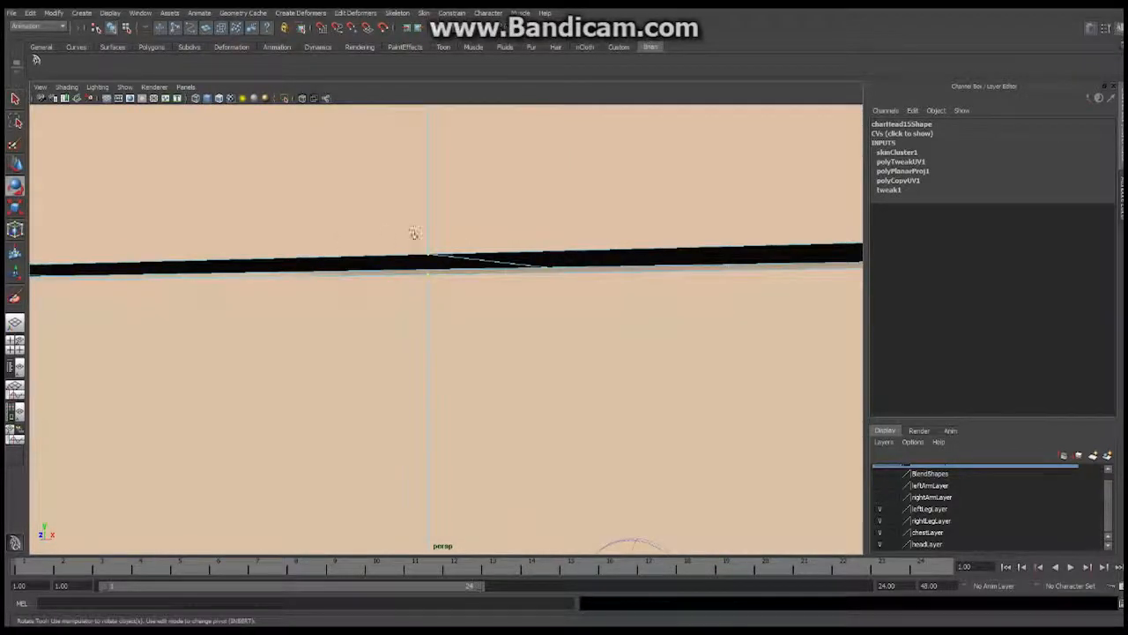
pyautogui.moveTo(412, 233); pyautogui.dragTo(559, 269)
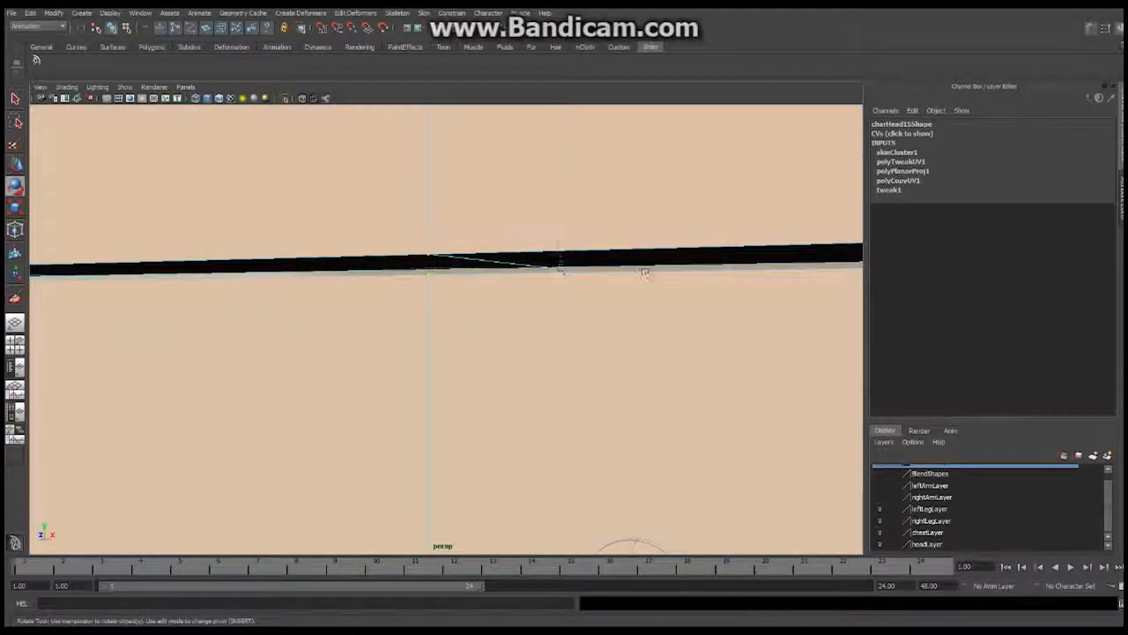
pyautogui.keyDown('alt'); pyautogui.moveTo(715, 323); pyautogui.dragTo(343, 343); pyautogui.keyUp('alt')
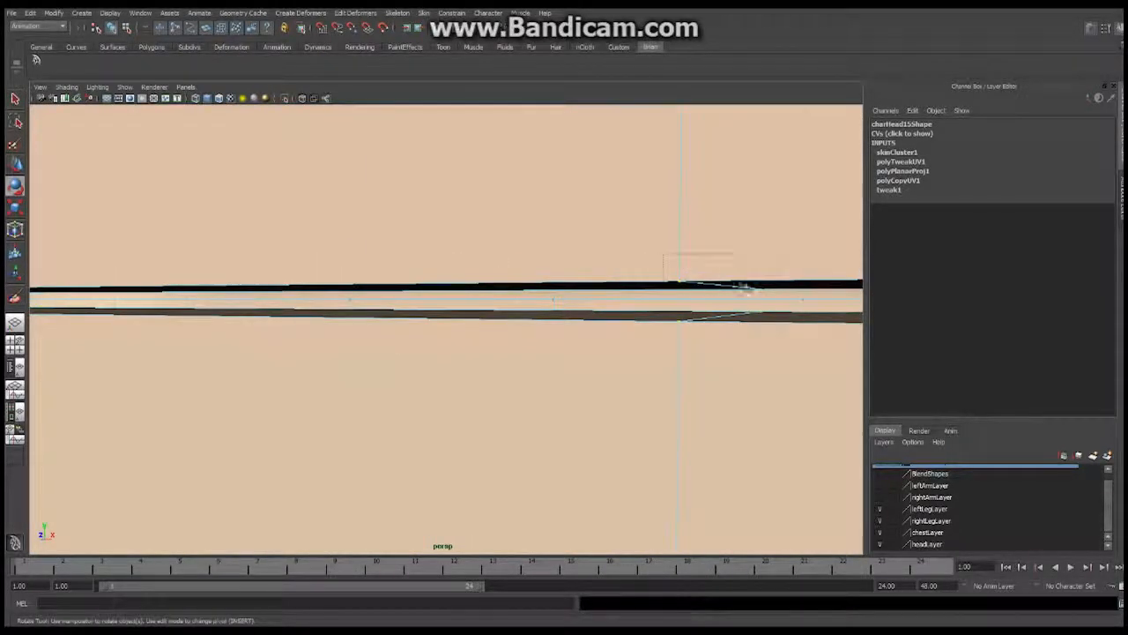
pyautogui.keyDown('alt'); pyautogui.moveTo(798, 310); pyautogui.dragTo(586, 317); pyautogui.keyUp('alt')
pyautogui.press('e')
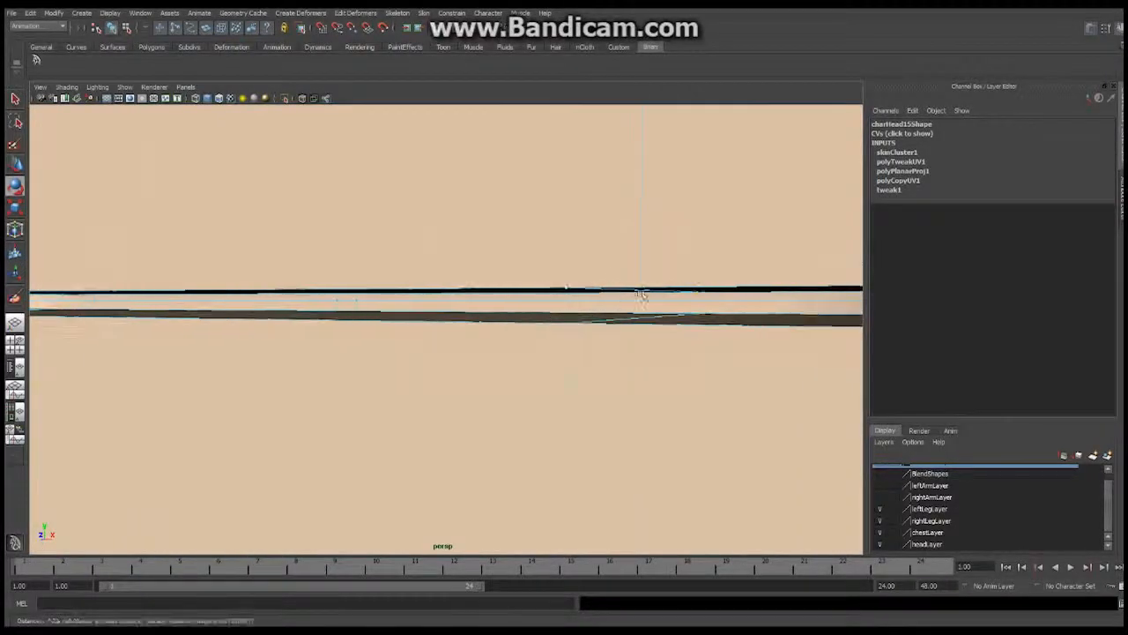
pyautogui.moveTo(714, 298); pyautogui.dragTo(717, 300)
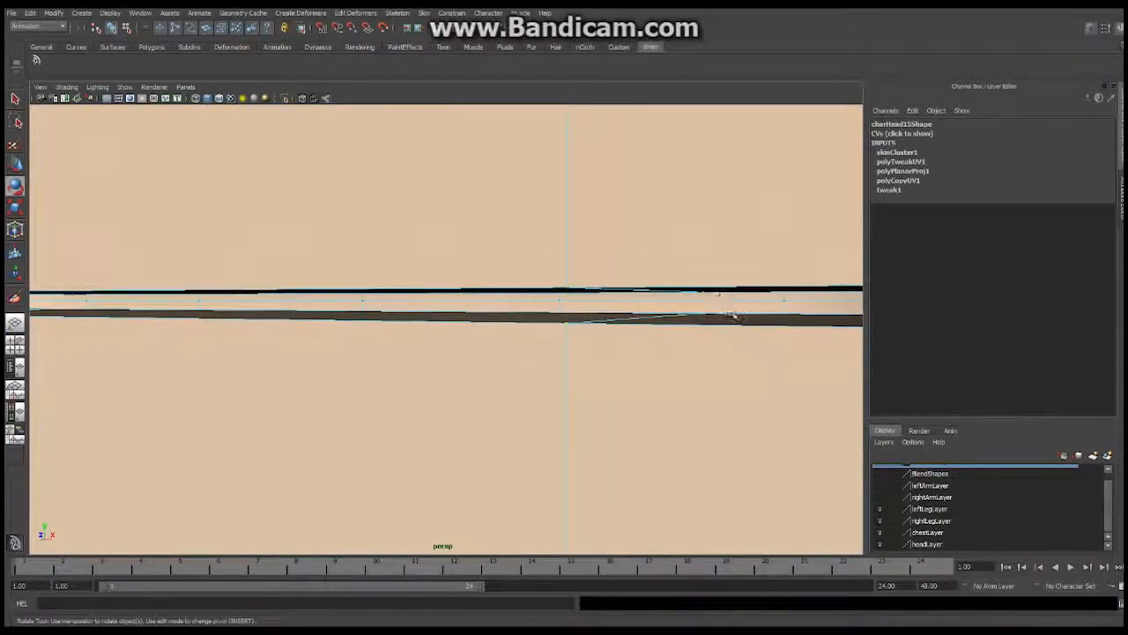
# Remove the remaining upper-lip vertices near the character's left mouth corner from the jaw vertex selection.
pyautogui.keyDown('alt'); pyautogui.moveTo(781, 351); pyautogui.dragTo(621, 339); pyautogui.keyUp('alt')
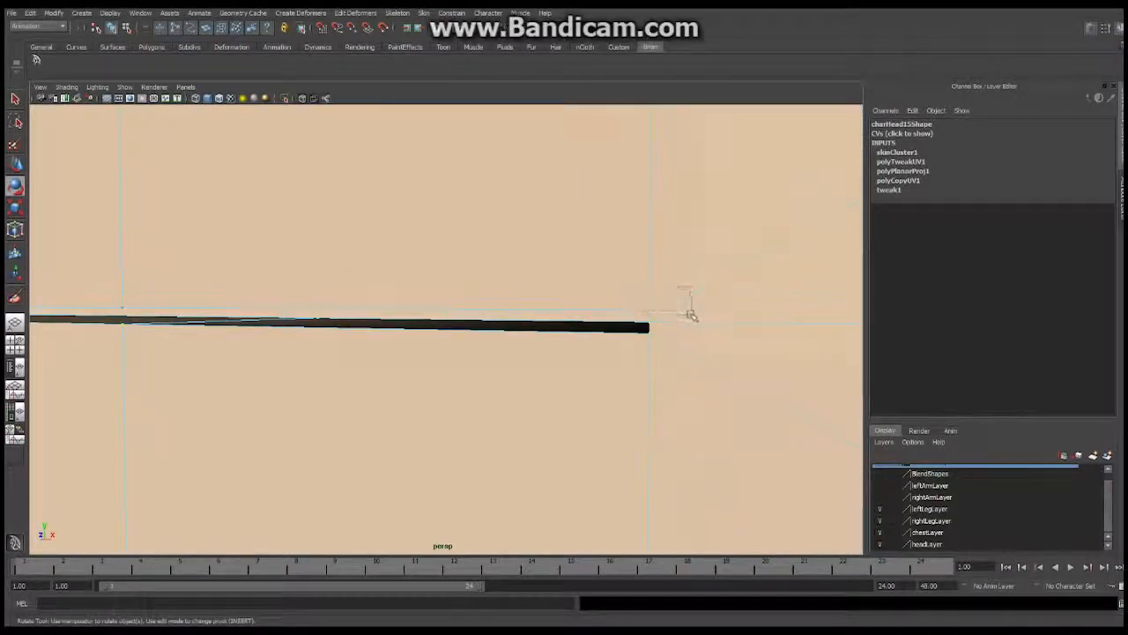
pyautogui.keyDown('alt'); pyautogui.moveTo(688, 326); pyautogui.dragTo(627, 340); pyautogui.keyUp('alt')
pyautogui.moveTo(626, 341)
pyautogui.keyDown('alt'); pyautogui.mouseDown(button='middle')
pyautogui.moveTo(636, 334)
pyautogui.moveTo(479, 350)
pyautogui.mouseUp(button='middle'); pyautogui.keyUp('alt')
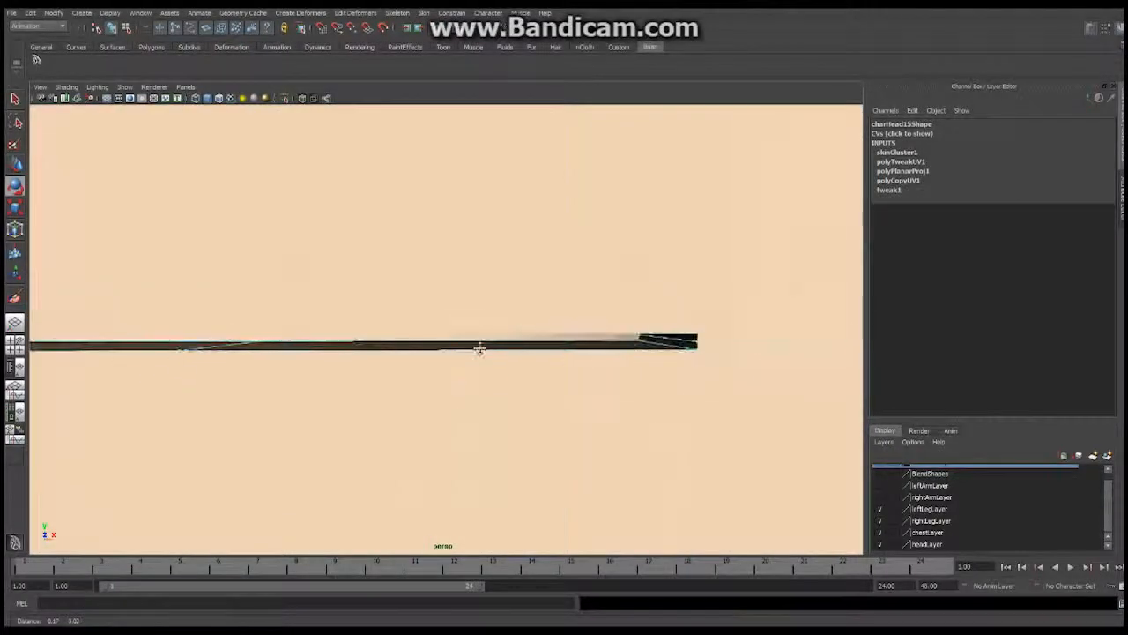
pyautogui.keyDown('alt'); pyautogui.moveTo(485, 348); pyautogui.dragTo(487, 348); pyautogui.keyUp('alt')
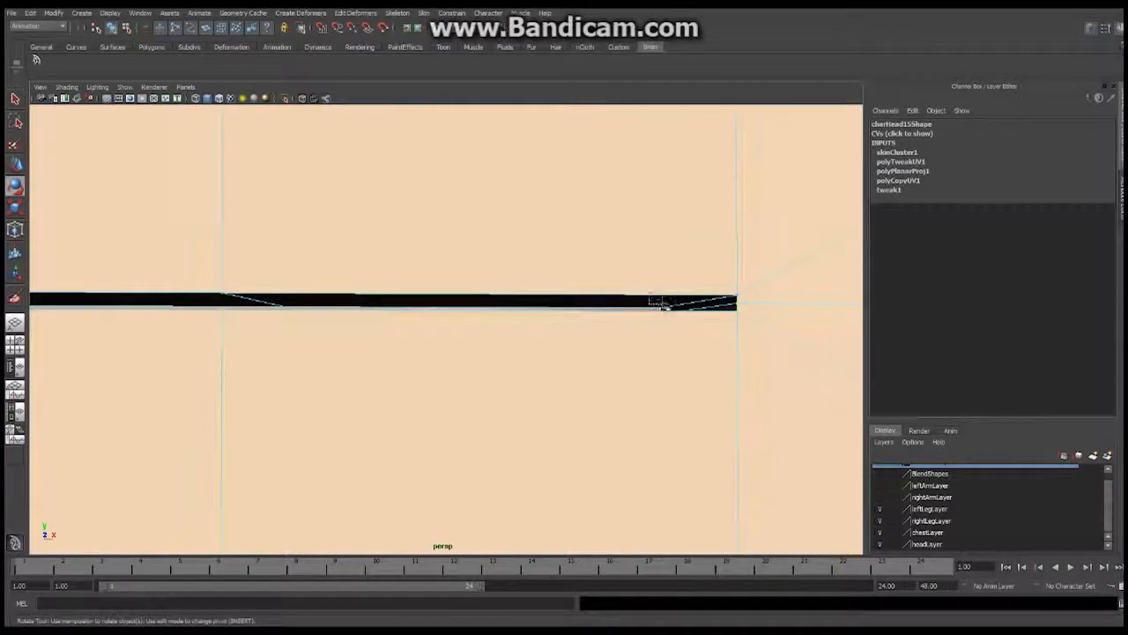
pyautogui.keyDown('alt'); pyautogui.moveTo(703, 292); pyautogui.dragTo(540, 312); pyautogui.keyUp('alt')
pyautogui.keyDown('alt'); pyautogui.moveTo(540, 312); pyautogui.dragTo(476, 317, button='right'); pyautogui.keyUp('alt')
pyautogui.keyDown('alt'); pyautogui.moveTo(476, 318); pyautogui.dragTo(653, 327, button='middle'); pyautogui.keyUp('alt')
pyautogui.keyDown('alt'); pyautogui.moveTo(584, 329); pyautogui.dragTo(515, 331, button='right'); pyautogui.keyUp('alt')
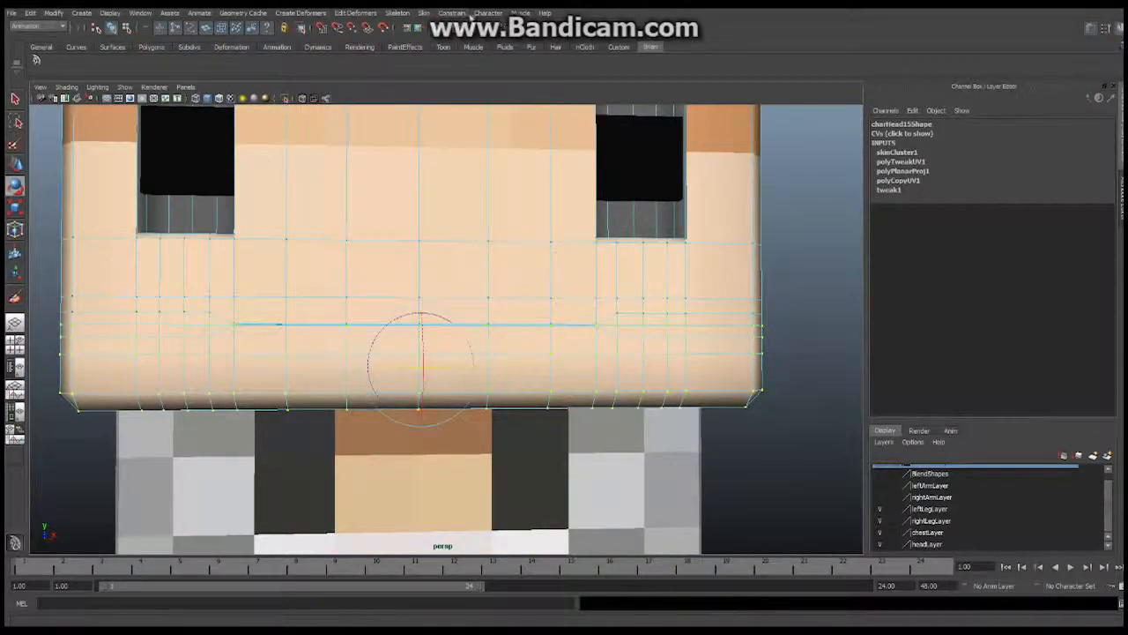
# Flood the selected jaw vertices with a replace weight of 1 for the chin joint using the Paint Skin Weights Tool.
pyautogui.click(424, 14)
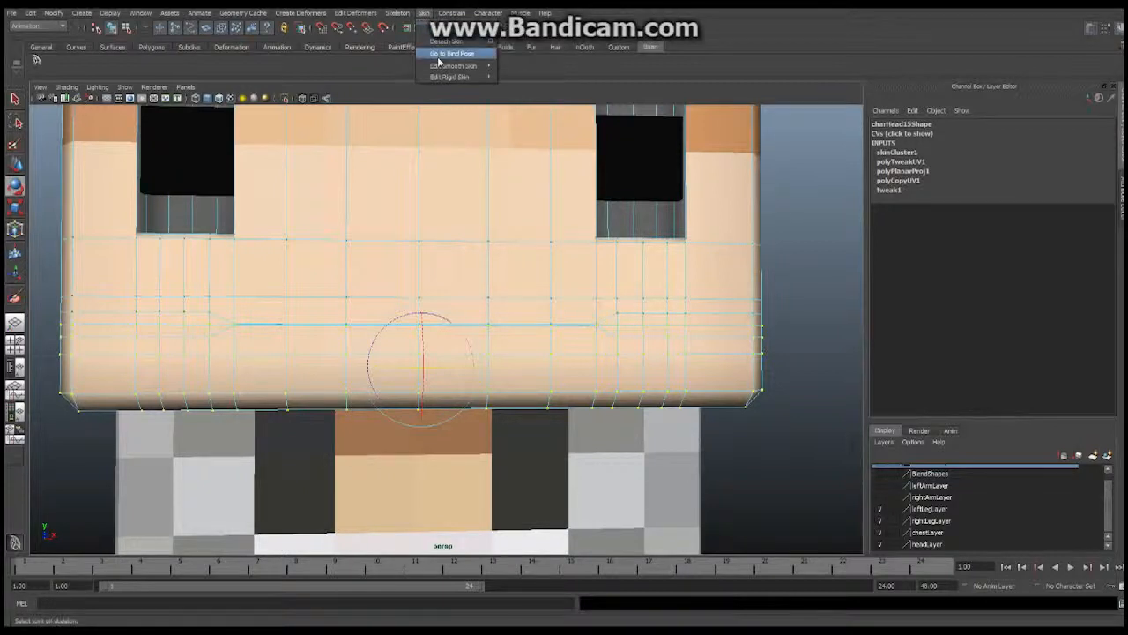
pyautogui.moveTo(440, 67)
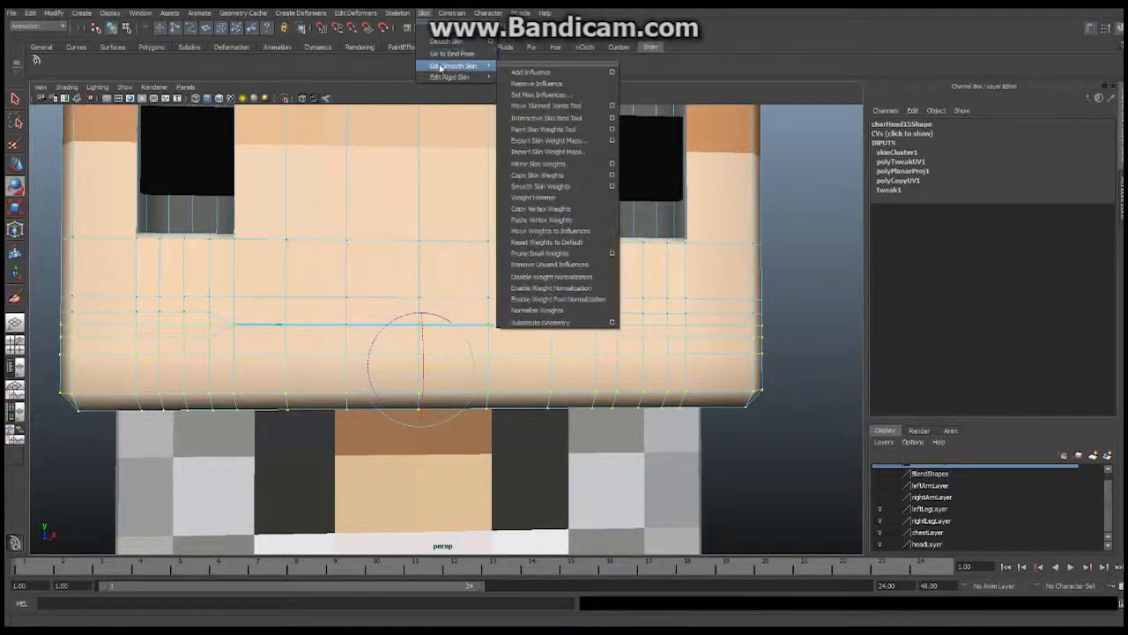
pyautogui.click(551, 132)
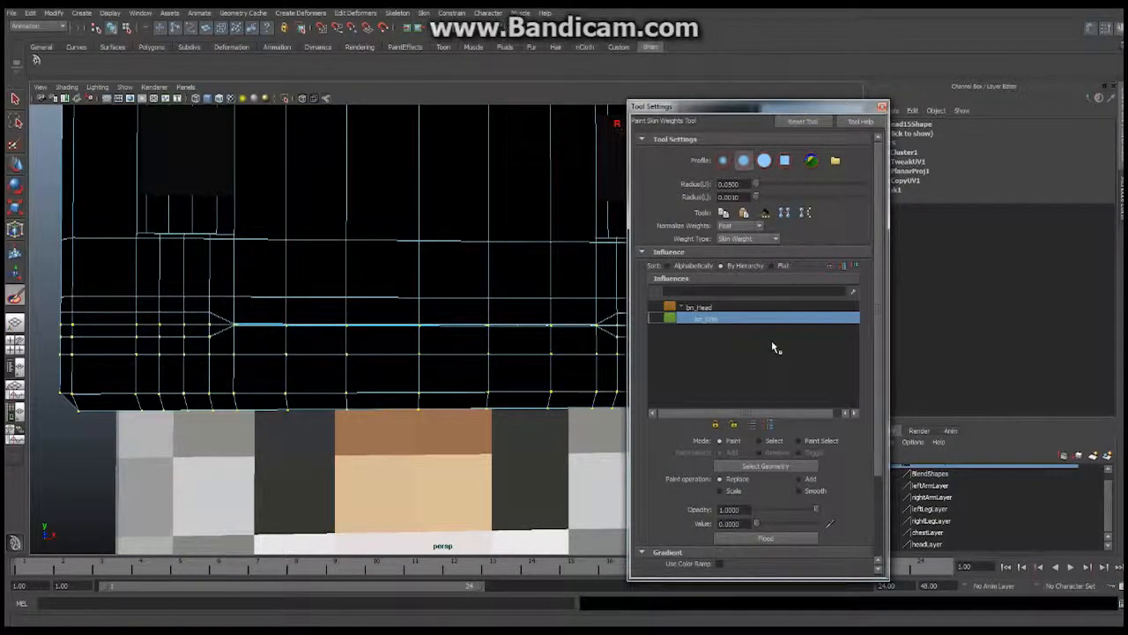
pyautogui.click(740, 523)
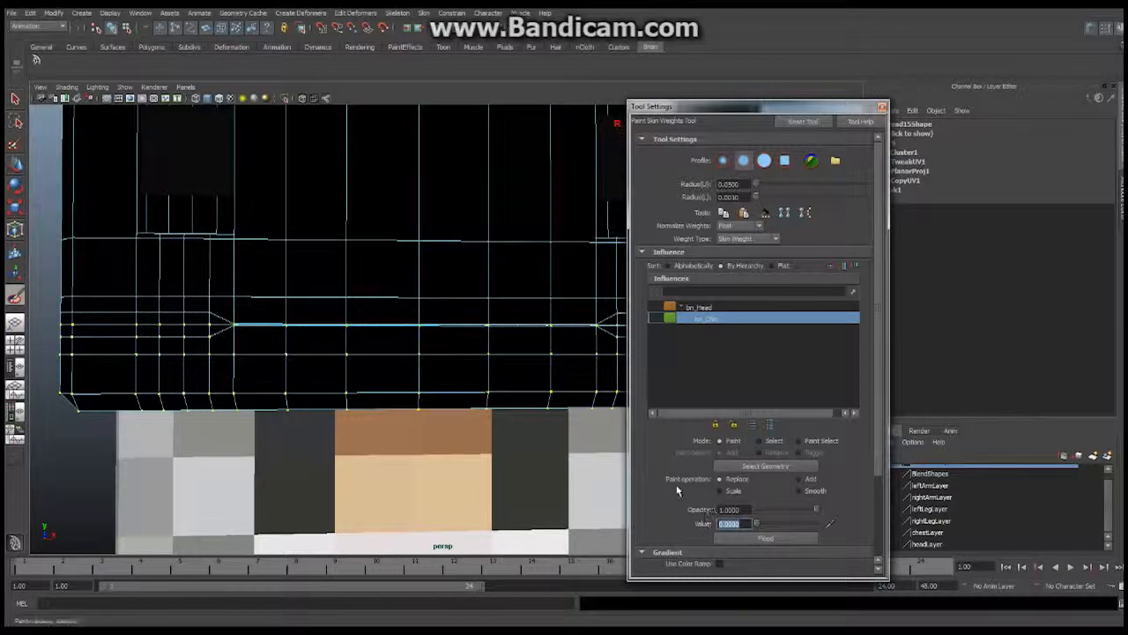
pyautogui.click(780, 541)
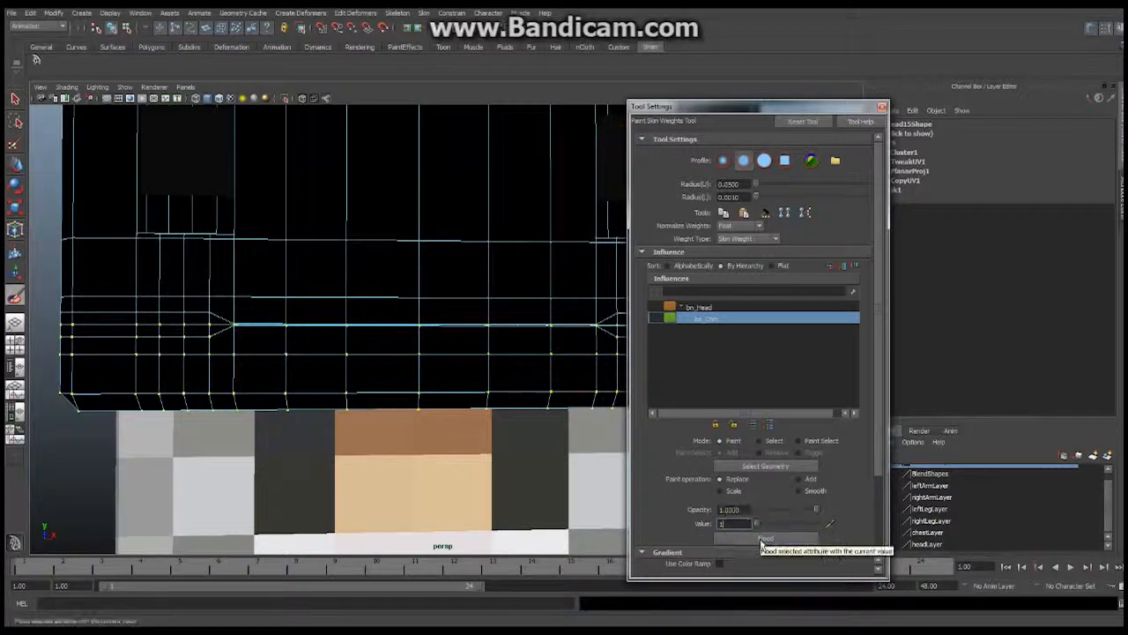
pyautogui.click(764, 540)
pyautogui.click(765, 540)
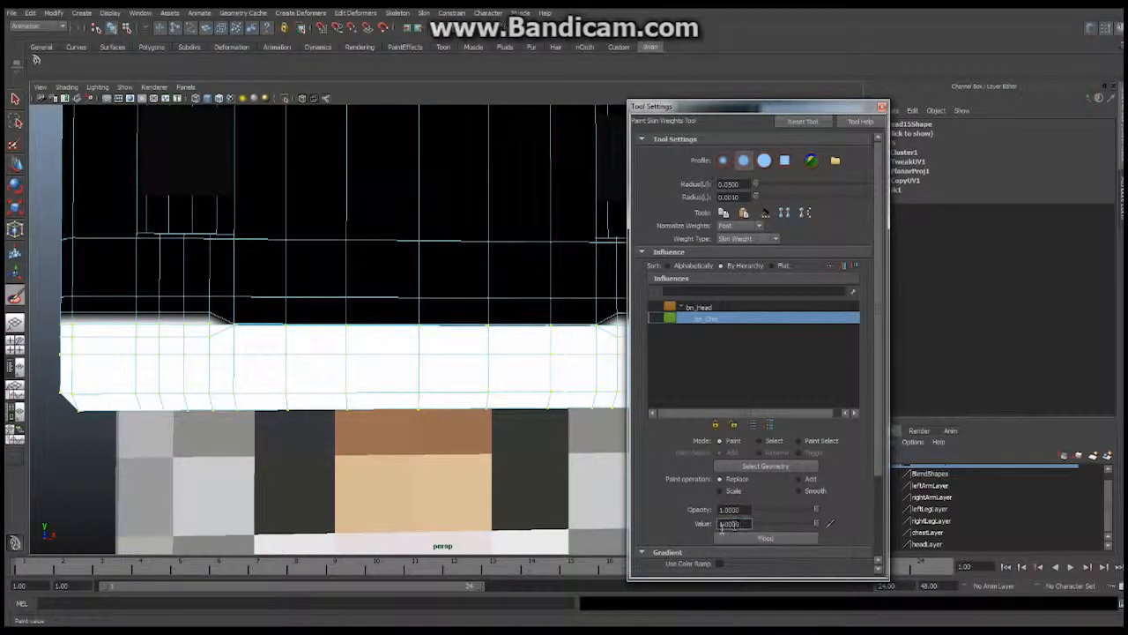
# Examine the chin joint's weights on the front and side of the jaw, and close the Paint Skin Weights Tool's settings.
pyautogui.moveTo(815, 107); pyautogui.dragTo(1063, 99)
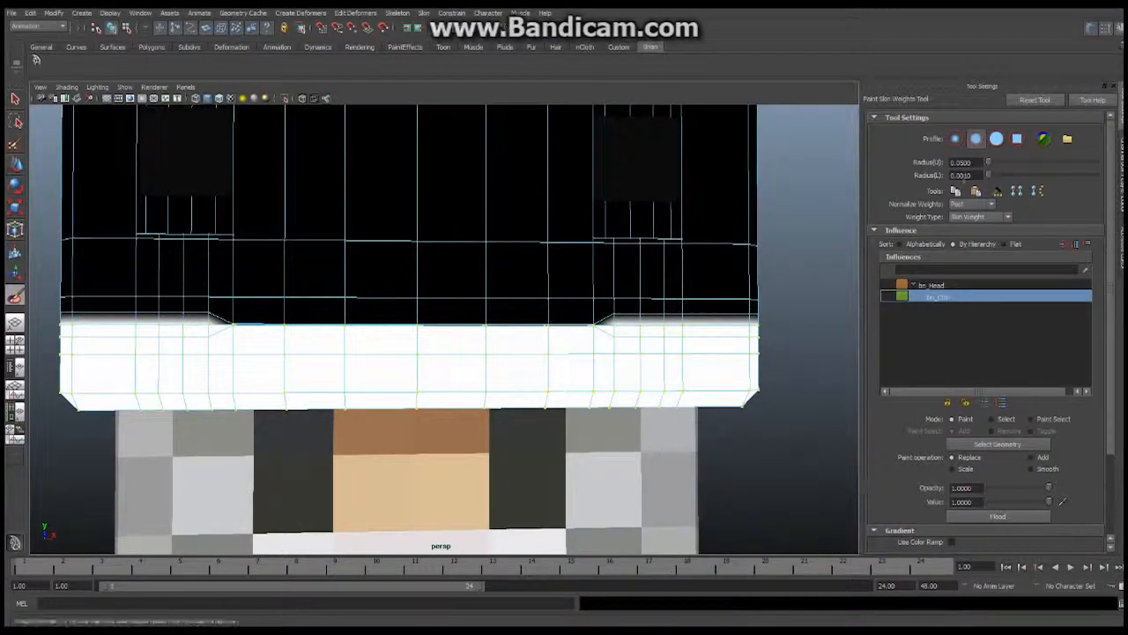
pyautogui.keyDown('alt'); pyautogui.moveTo(680, 348); pyautogui.dragTo(523, 350, button='right'); pyautogui.keyUp('alt')
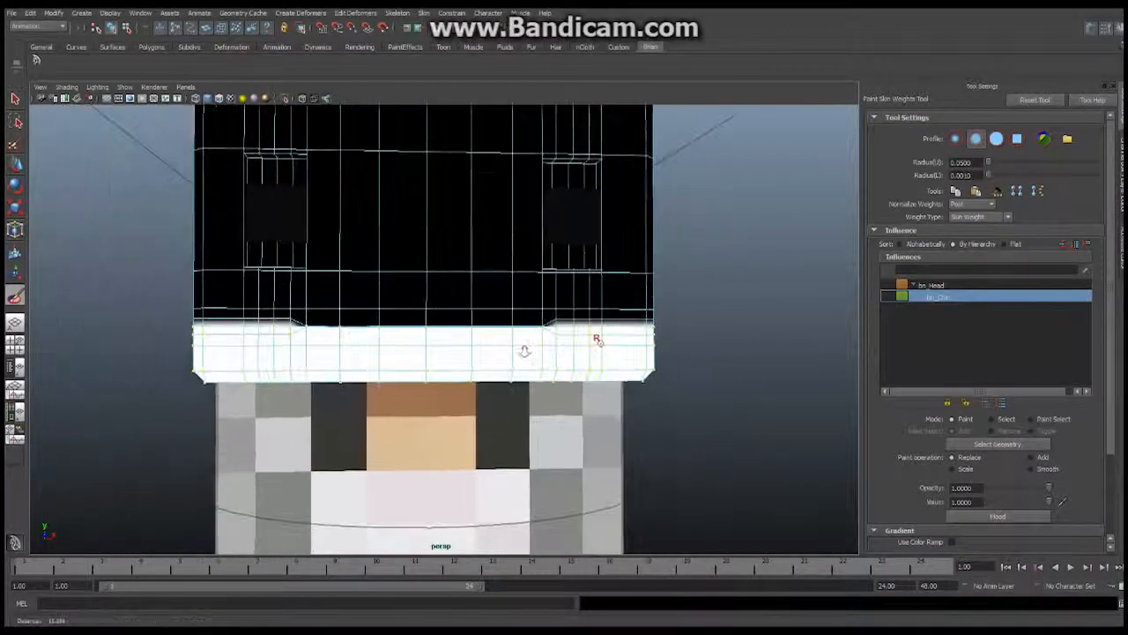
pyautogui.keyDown('alt'); pyautogui.moveTo(520, 353); pyautogui.dragTo(632, 358); pyautogui.keyUp('alt')
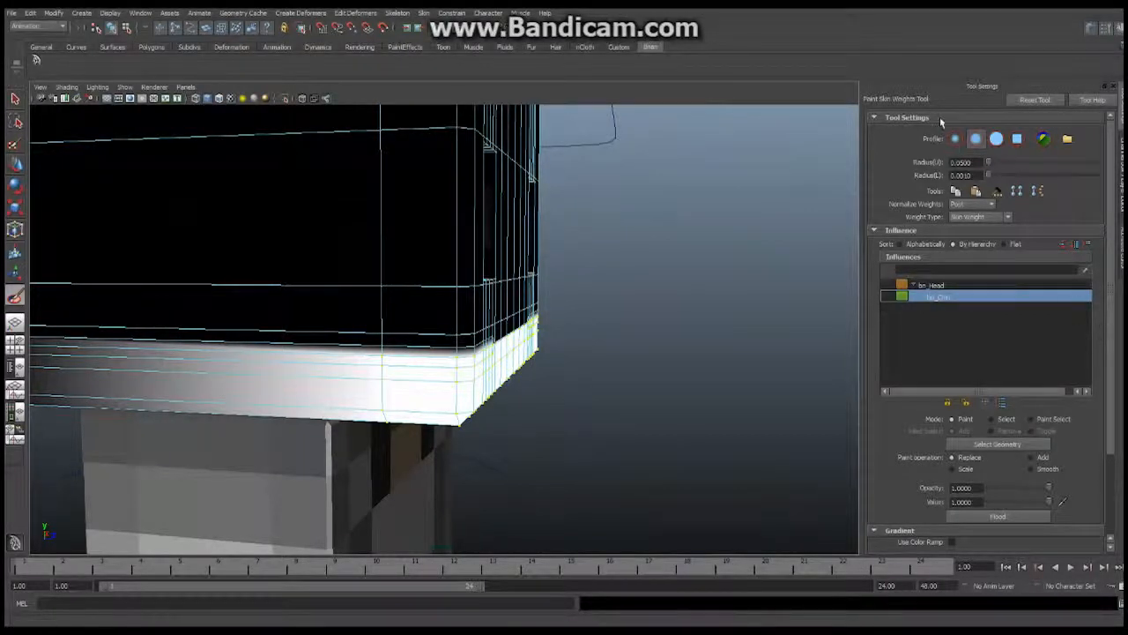
pyautogui.click(965, 89)
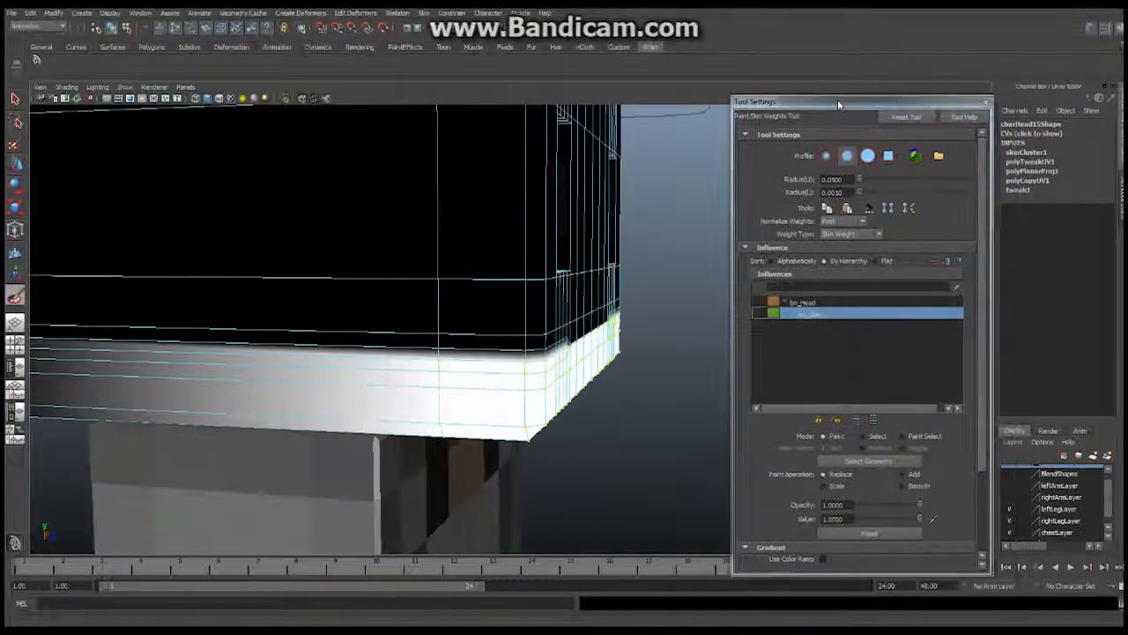
pyautogui.click(985, 102)
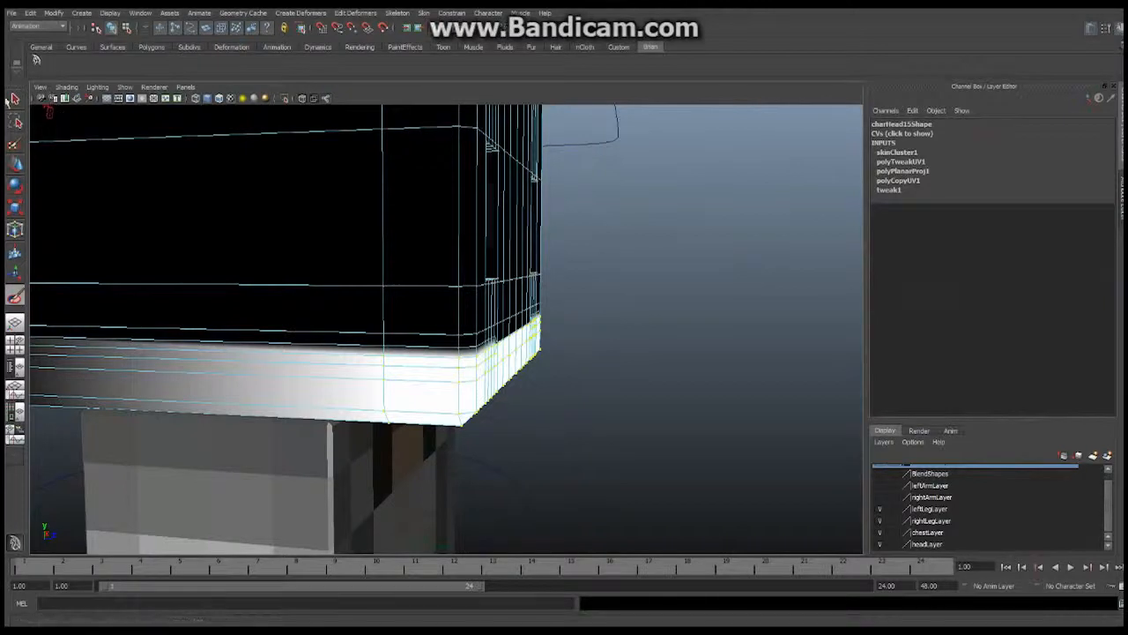
# Switch from weight painting to the Rotate tool, select the head mesh as an object, and show the joints in the perspective view.
pyautogui.click(14, 185)
pyautogui.press('6')
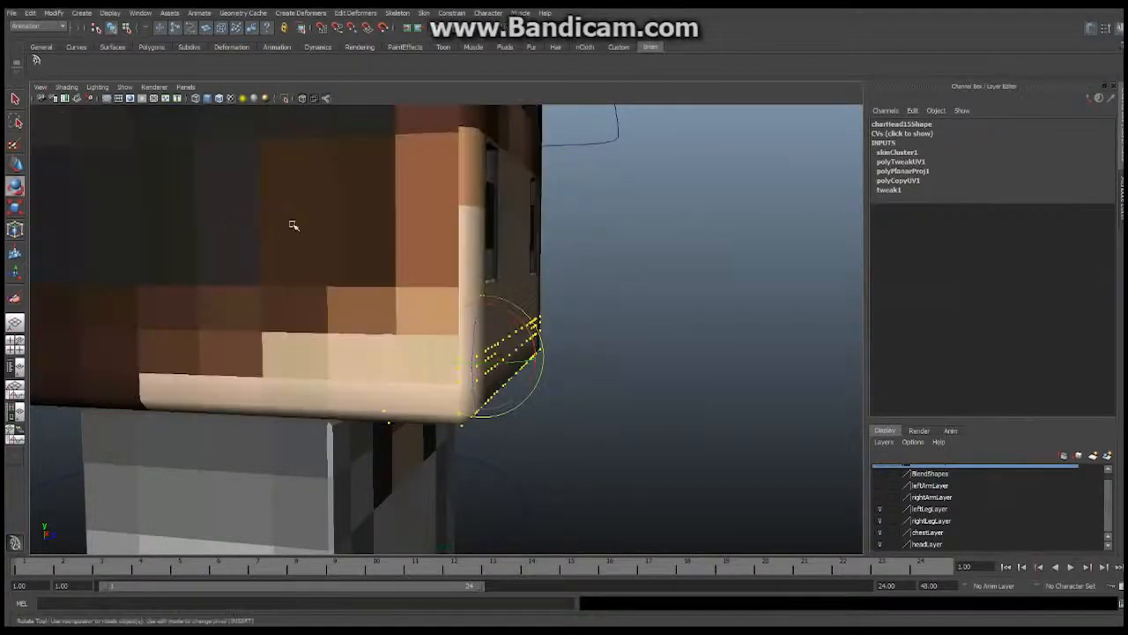
pyautogui.moveTo(445, 238); pyautogui.dragTo(484, 224, button='right')
pyautogui.click(350, 193)
pyautogui.rightClick(368, 194)
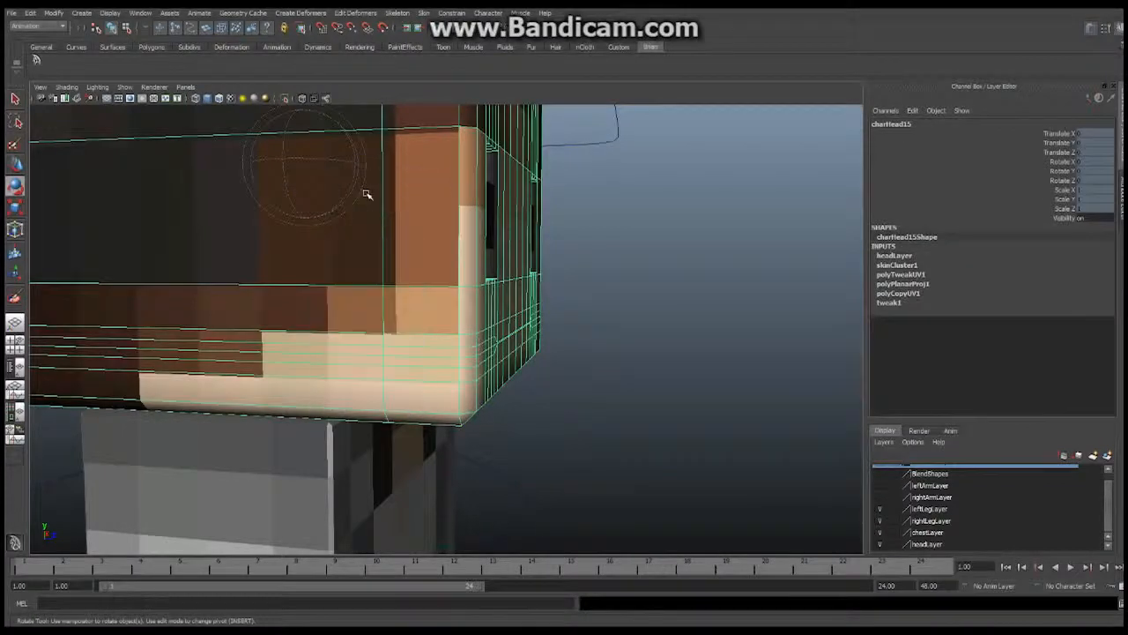
pyautogui.click(126, 89)
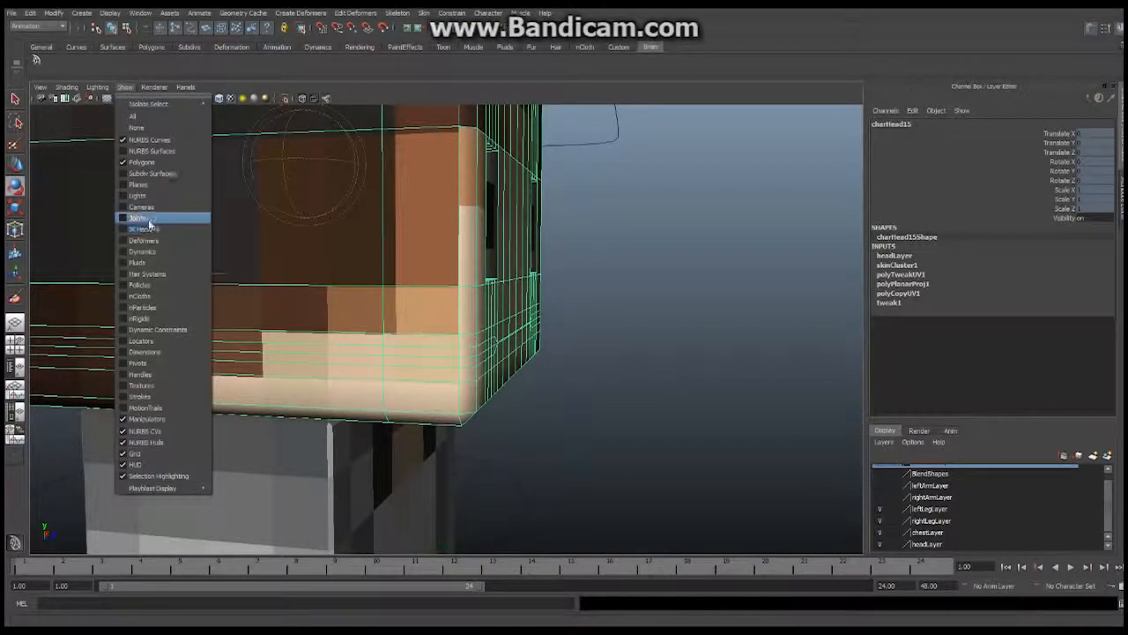
pyautogui.click(150, 221)
# Test the jaw deformation by rotating the bx_Jaw joint around X to about 48 degrees and back to about 30 degrees.
pyautogui.scroll(-3, 619, 255)
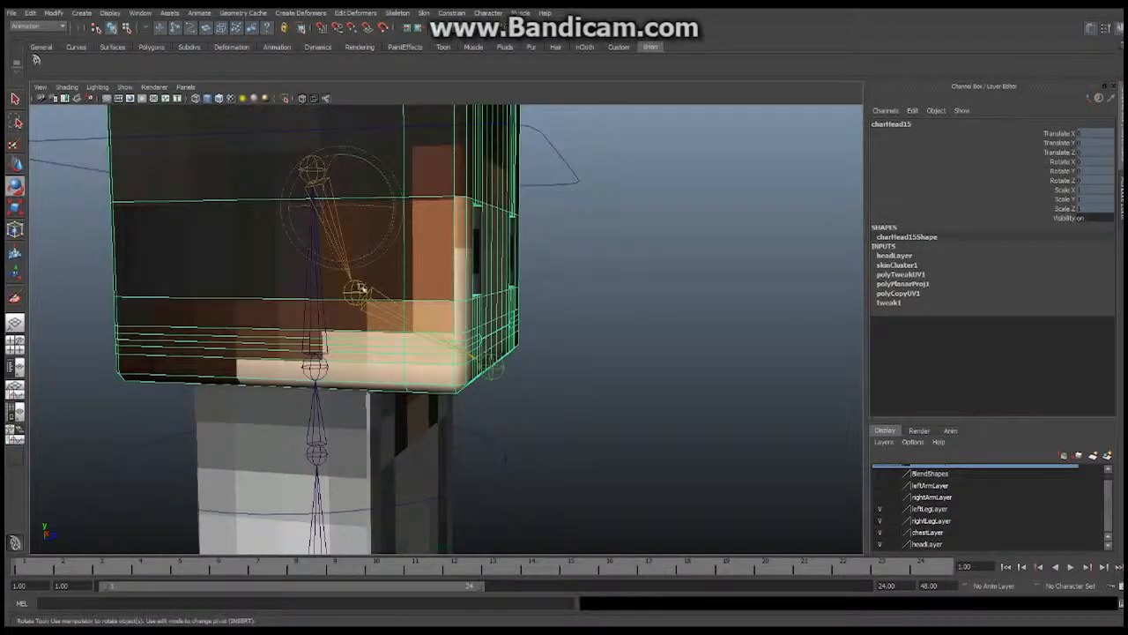
pyautogui.click(360, 289)
pyautogui.keyDown('alt'); pyautogui.moveTo(444, 290); pyautogui.dragTo(312, 291); pyautogui.keyUp('alt')
pyautogui.keyDown('alt'); pyautogui.moveTo(526, 315); pyautogui.dragTo(591, 301); pyautogui.keyUp('alt')
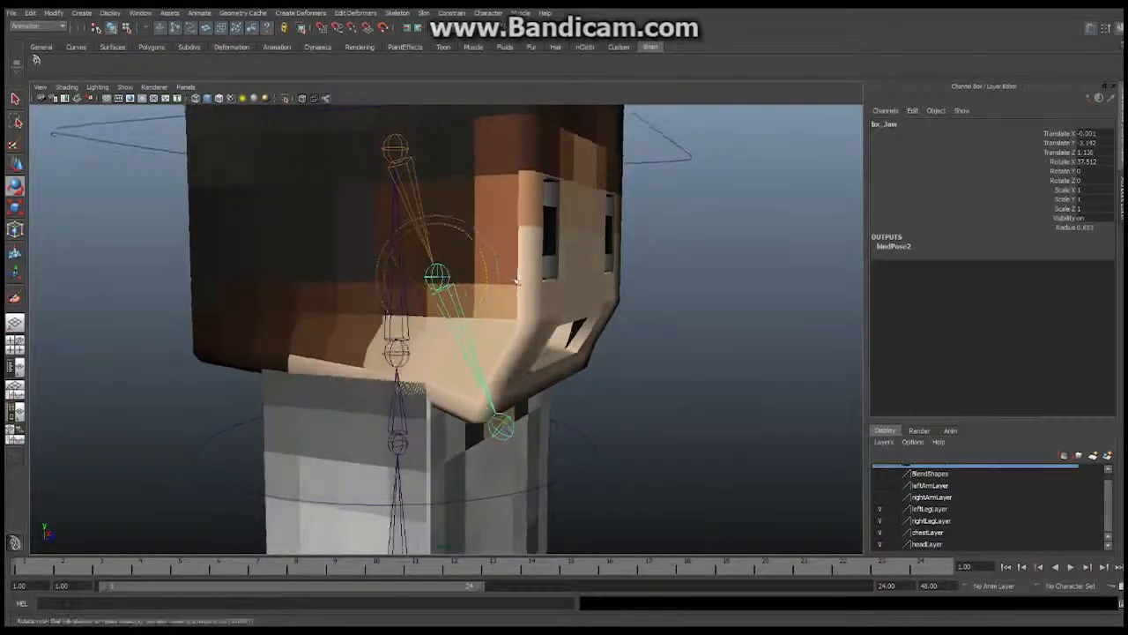
pyautogui.moveTo(482, 257); pyautogui.dragTo(514, 386)
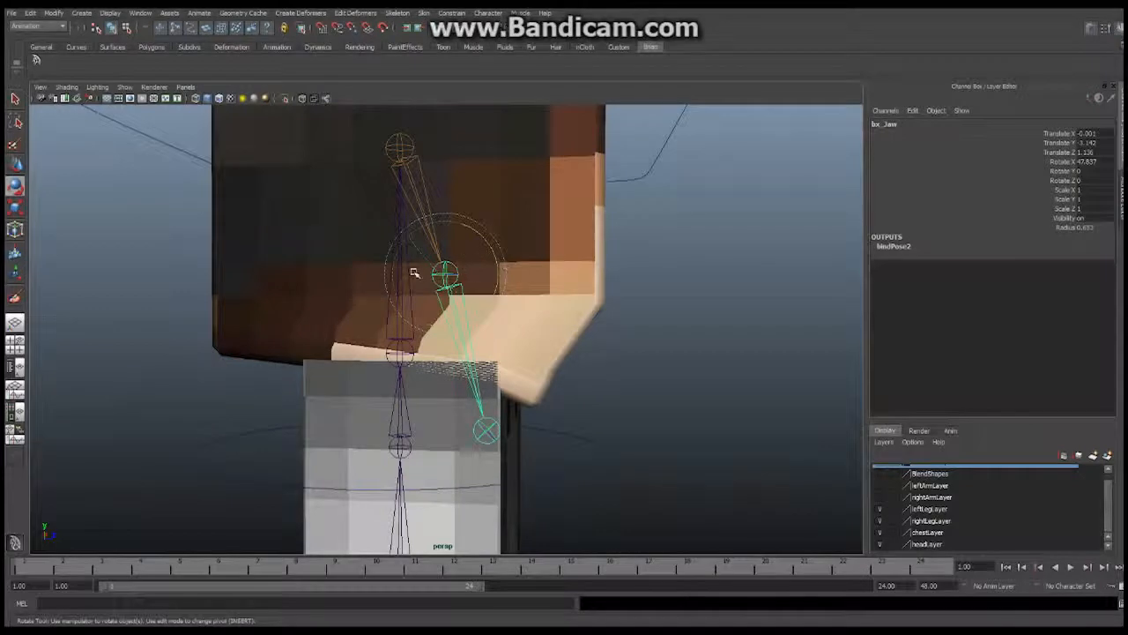
pyautogui.moveTo(514, 259); pyautogui.dragTo(481, 241)
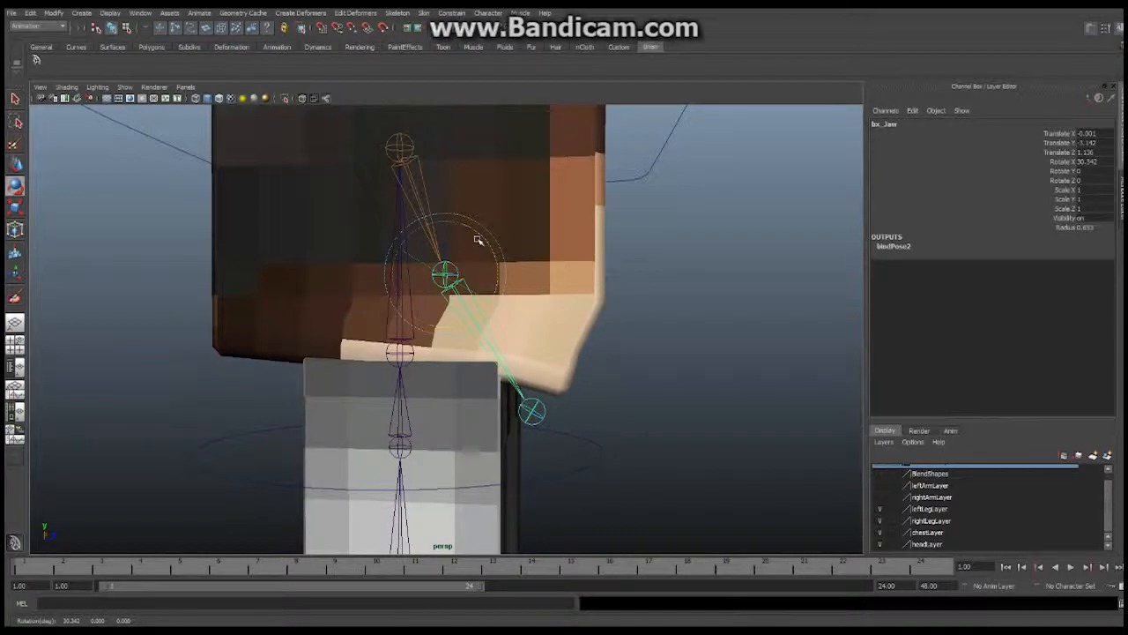
pyautogui.keyDown('alt'); pyautogui.moveTo(558, 261); pyautogui.dragTo(469, 232); pyautogui.keyUp('alt')
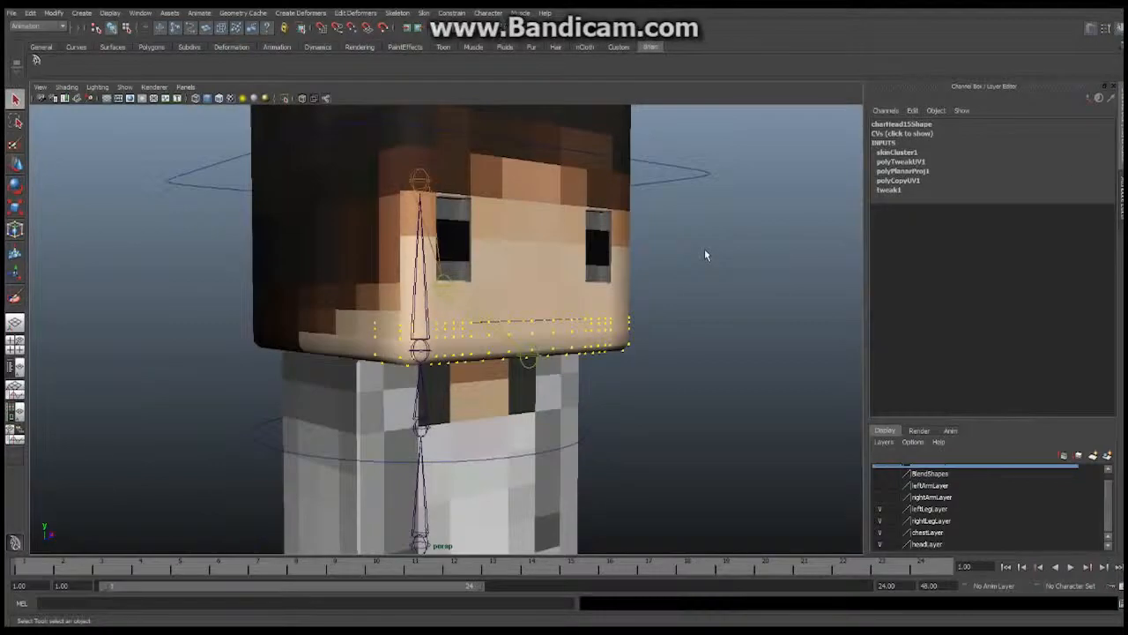
# Rotate the bx_Jaw joint about 29 degrees around X to open the mouth, and select the head mesh.
pyautogui.keyDown('alt'); pyautogui.moveTo(317, 312); pyautogui.dragTo(516, 292, button='right'); pyautogui.keyUp('alt')
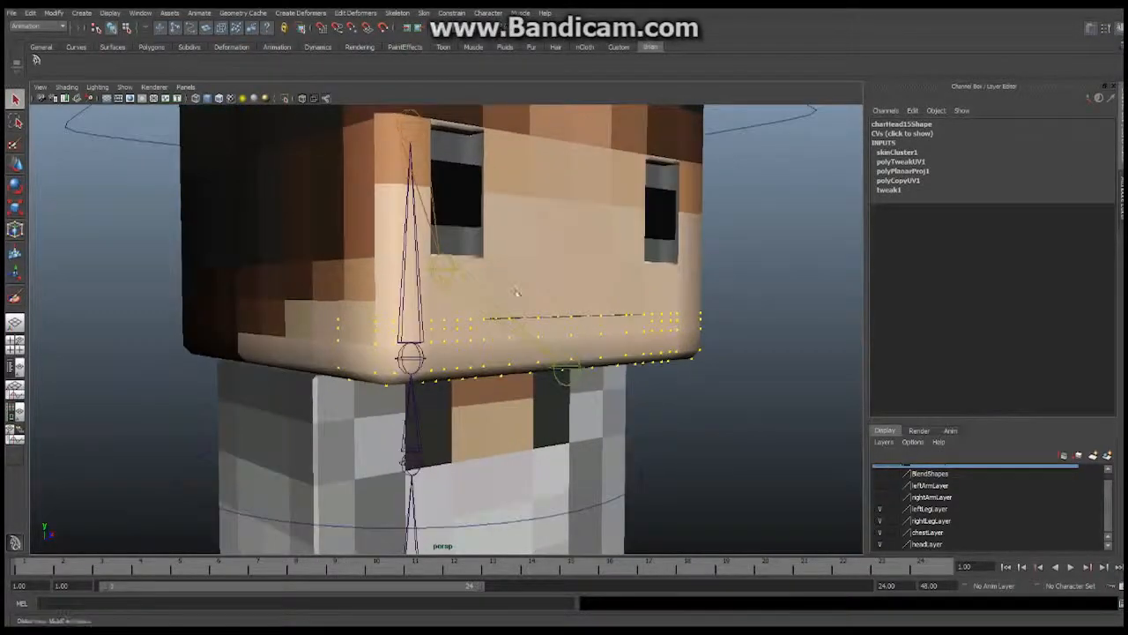
pyautogui.press('F8')
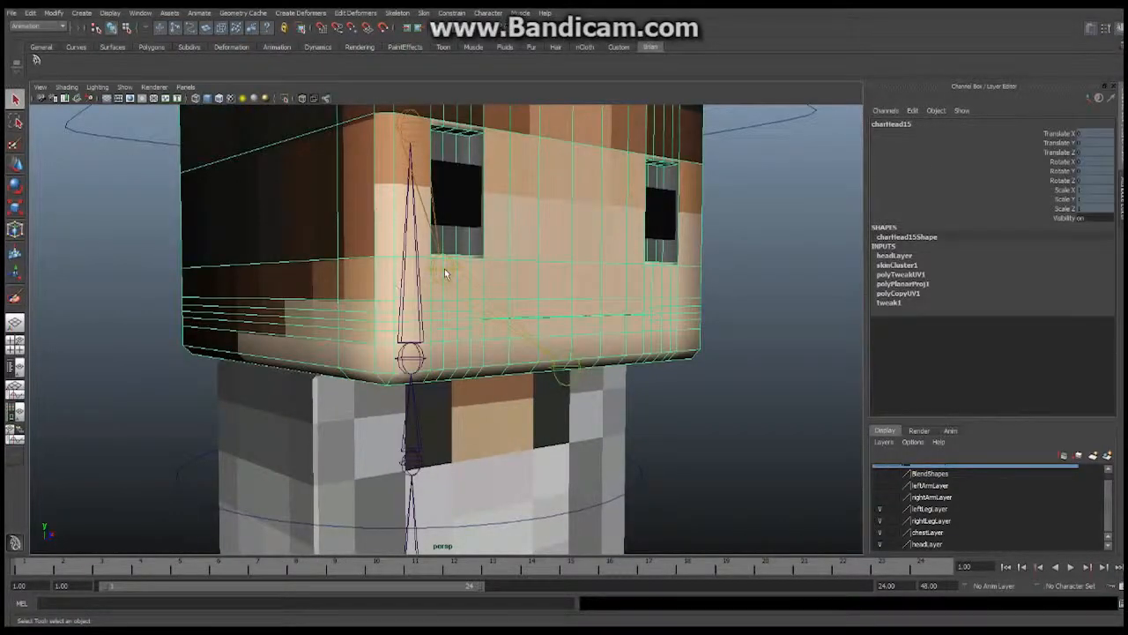
pyautogui.click(445, 274)
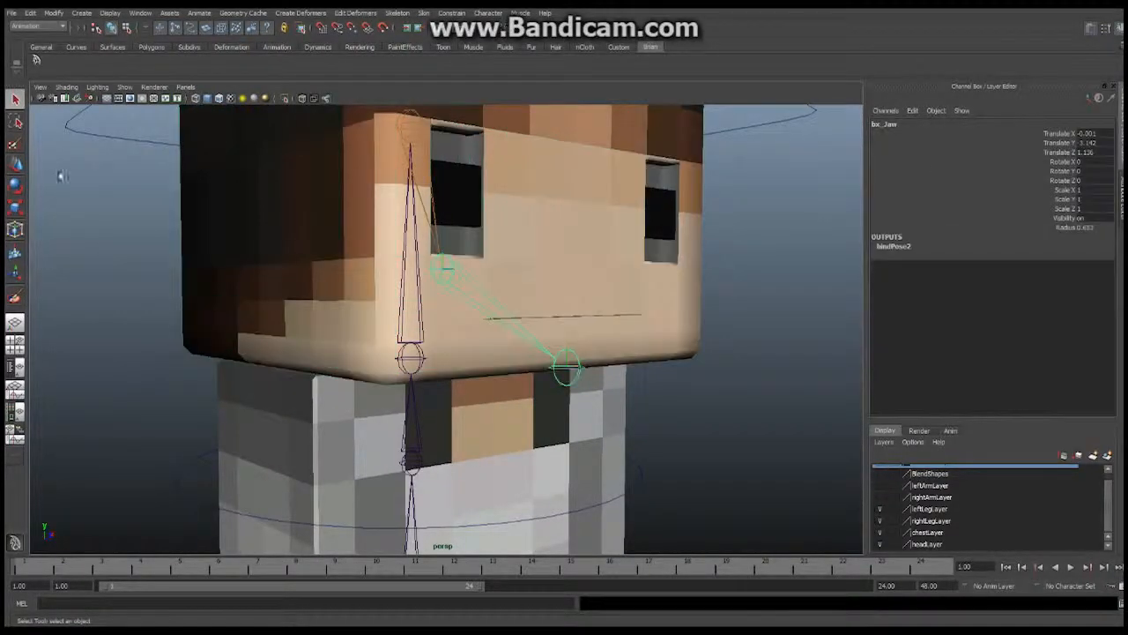
pyautogui.click(14, 186)
pyautogui.moveTo(479, 246); pyautogui.dragTo(466, 265)
pyautogui.hotkey('ctrl', 'z')
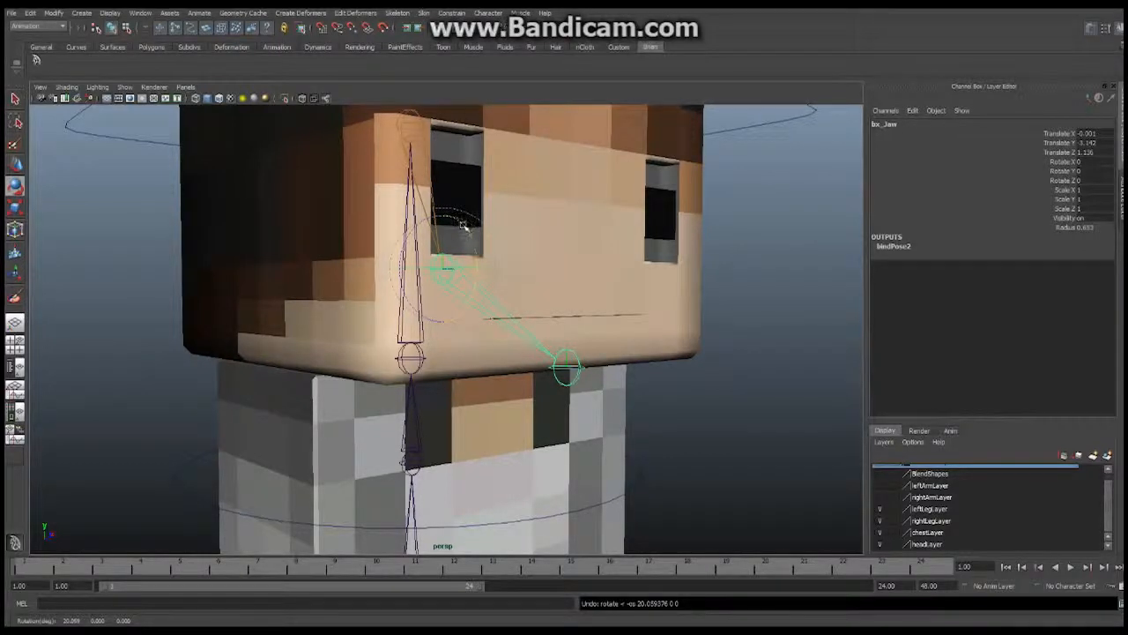
pyautogui.moveTo(463, 225); pyautogui.dragTo(469, 250)
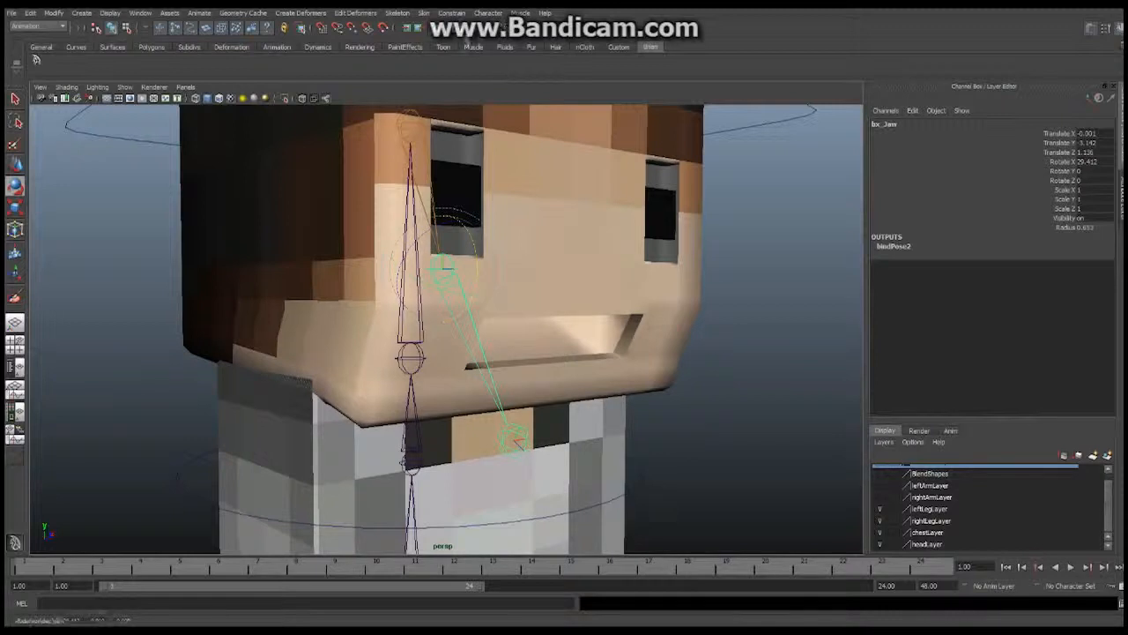
pyautogui.click(565, 209)
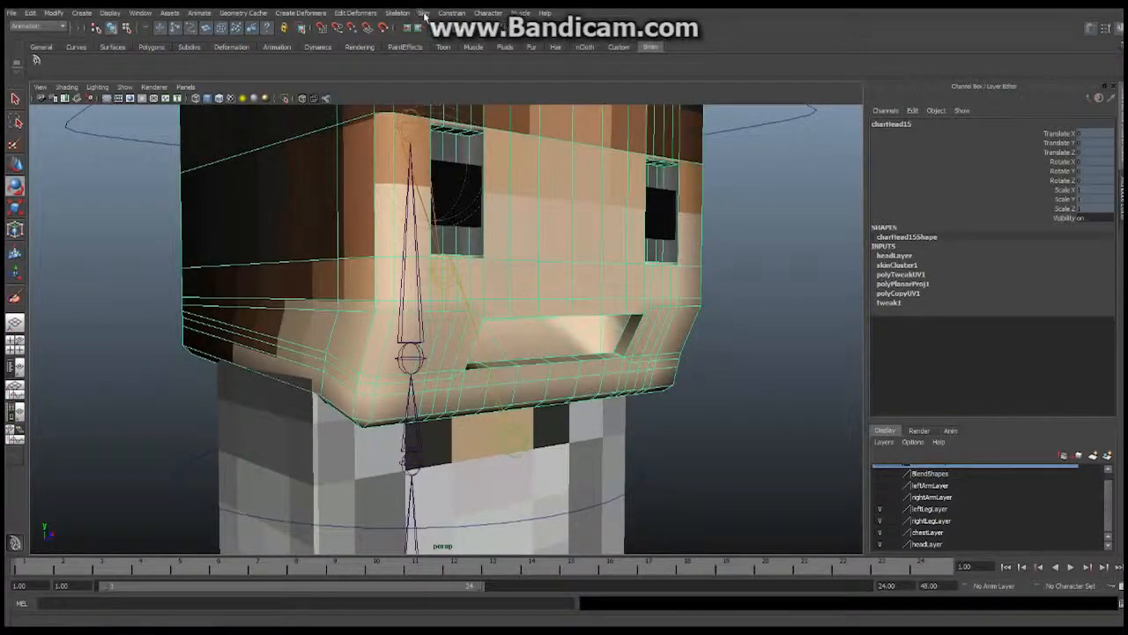
# Open the Paint Skin Weights Tool's settings for the head mesh and choose the chin joint as the influence.
pyautogui.click(424, 13)
pyautogui.moveTo(445, 65)
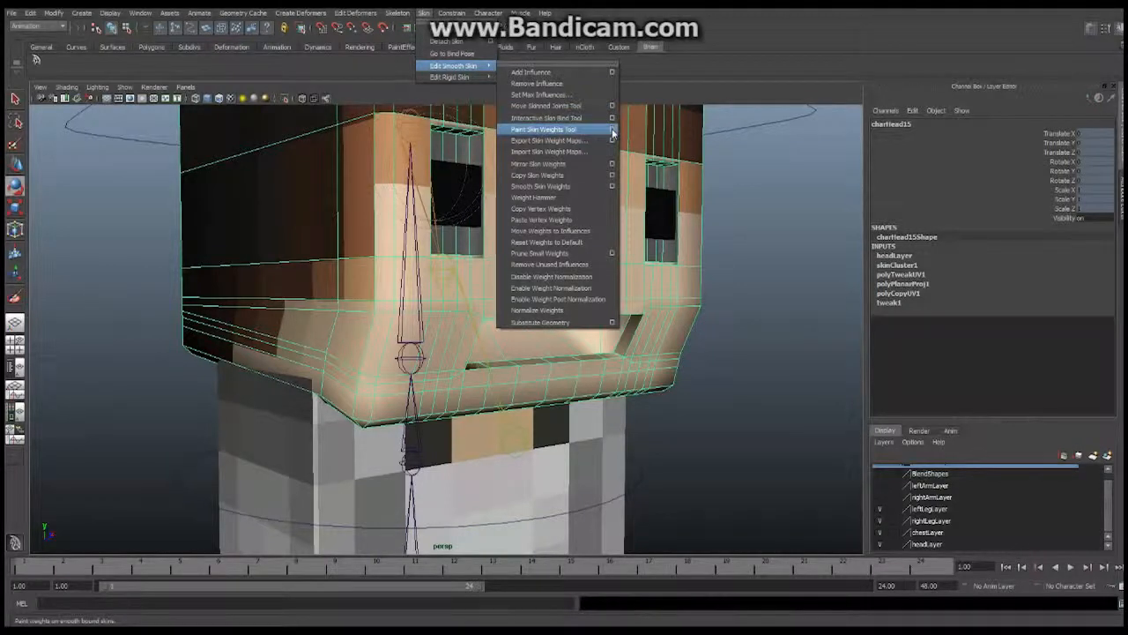
pyautogui.click(613, 129)
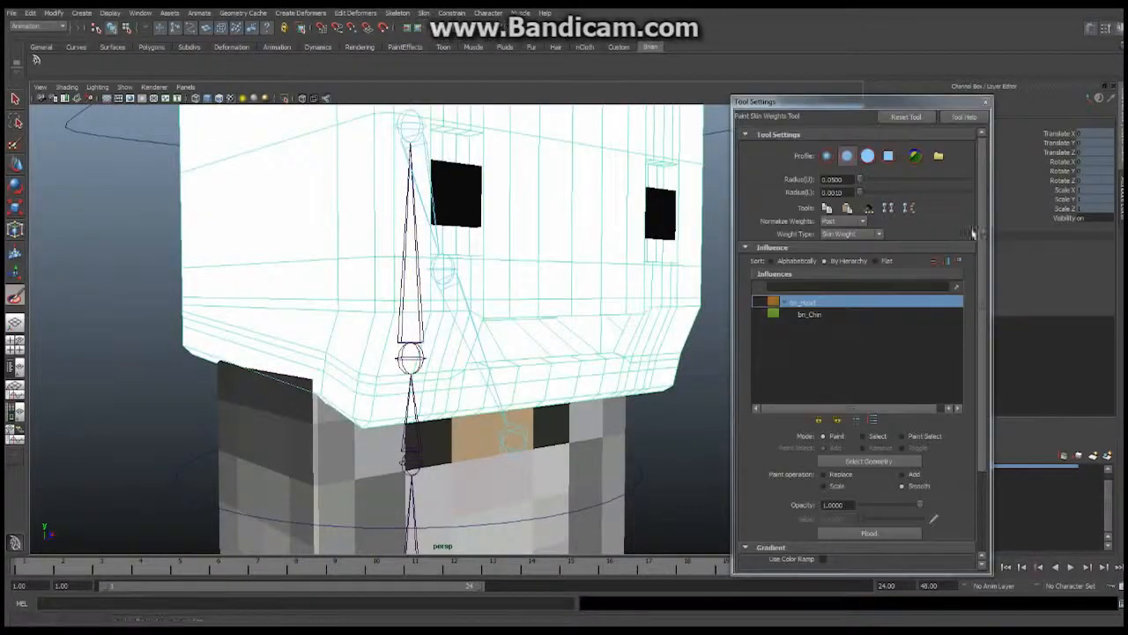
pyautogui.click(810, 315)
# Set the Smooth operation's opacity to 0.25 and smooth the chin weights around the jaw's front corner.
pyautogui.keyDown('alt'); pyautogui.moveTo(333, 320); pyautogui.dragTo(432, 329); pyautogui.keyUp('alt')
pyautogui.keyDown('alt'); pyautogui.moveTo(432, 319); pyautogui.dragTo(407, 293, button='middle'); pyautogui.keyUp('alt')
pyautogui.keyDown('alt'); pyautogui.moveTo(357, 318); pyautogui.dragTo(423, 320, button='right'); pyautogui.keyUp('alt')
pyautogui.keyDown('alt'); pyautogui.moveTo(423, 319); pyautogui.dragTo(367, 317); pyautogui.keyUp('alt')
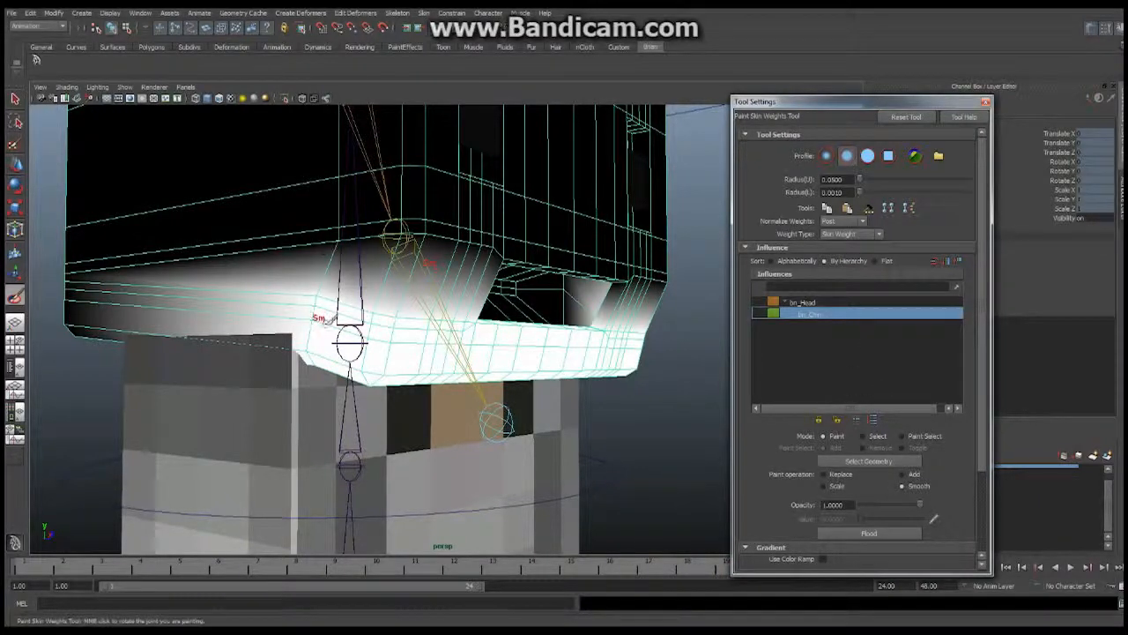
pyautogui.moveTo(331, 319)
pyautogui.keyDown('alt'); pyautogui.mouseDown()
pyautogui.moveTo(244, 320)
pyautogui.moveTo(378, 330)
pyautogui.mouseUp(); pyautogui.keyUp('alt')
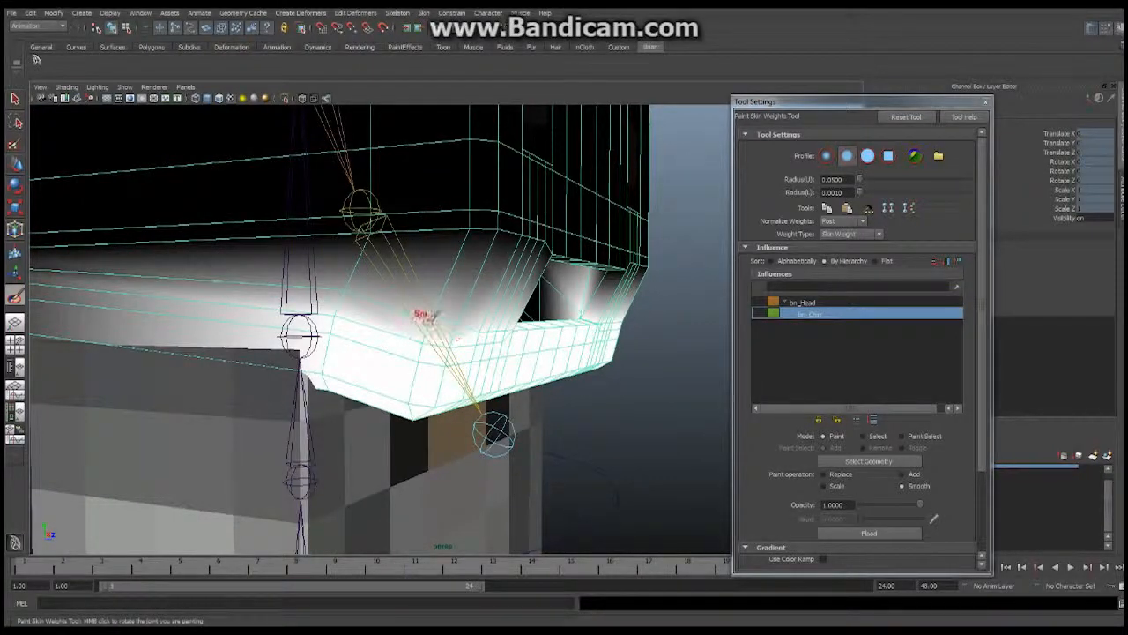
pyautogui.moveTo(379, 295)
pyautogui.keyDown('alt'); pyautogui.mouseDown()
pyautogui.moveTo(339, 296)
pyautogui.moveTo(396, 305)
pyautogui.moveTo(284, 275)
pyautogui.mouseUp(); pyautogui.keyUp('alt')
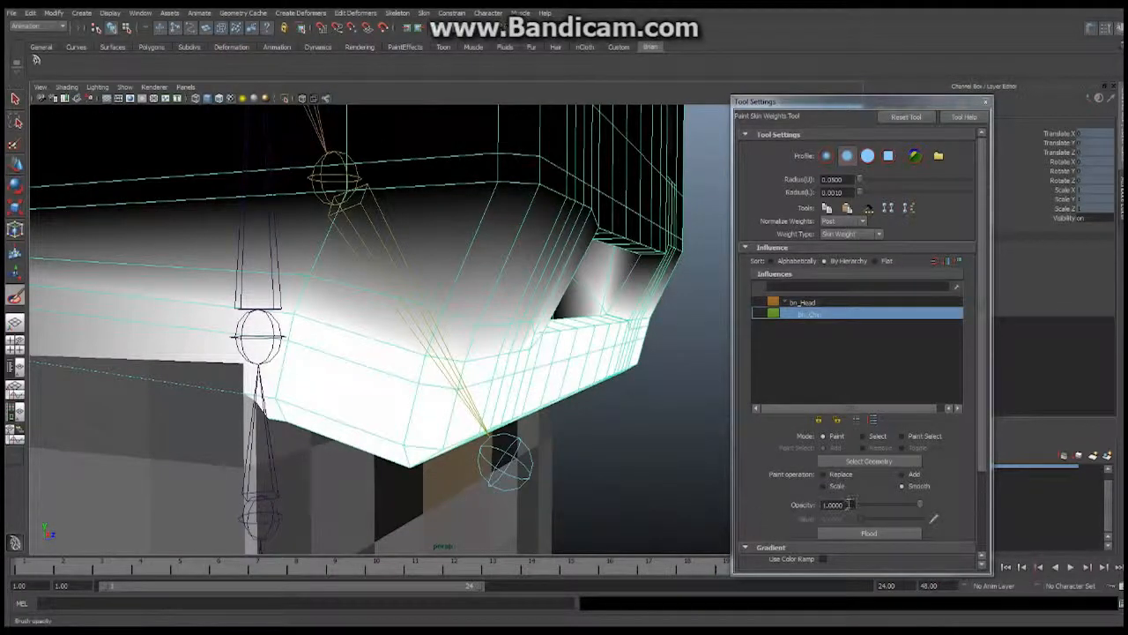
pyautogui.moveTo(849, 504); pyautogui.dragTo(823, 504)
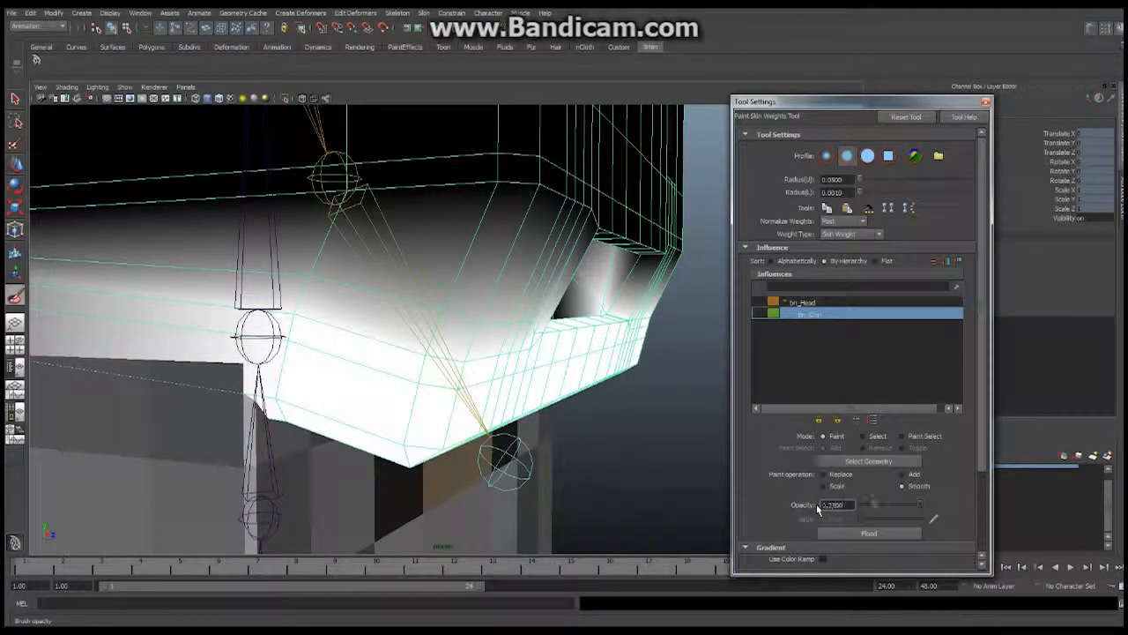
pyautogui.keyDown('alt'); pyautogui.moveTo(513, 264); pyautogui.dragTo(540, 289); pyautogui.keyUp('alt')
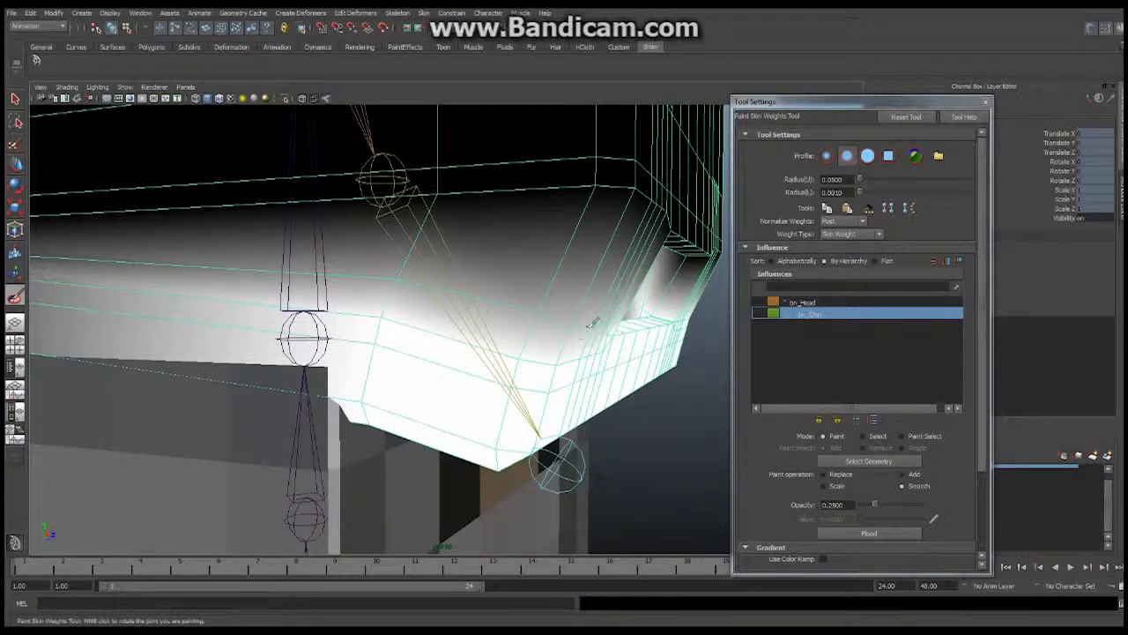
pyautogui.keyDown('alt'); pyautogui.moveTo(582, 316); pyautogui.dragTo(367, 273); pyautogui.keyUp('alt')
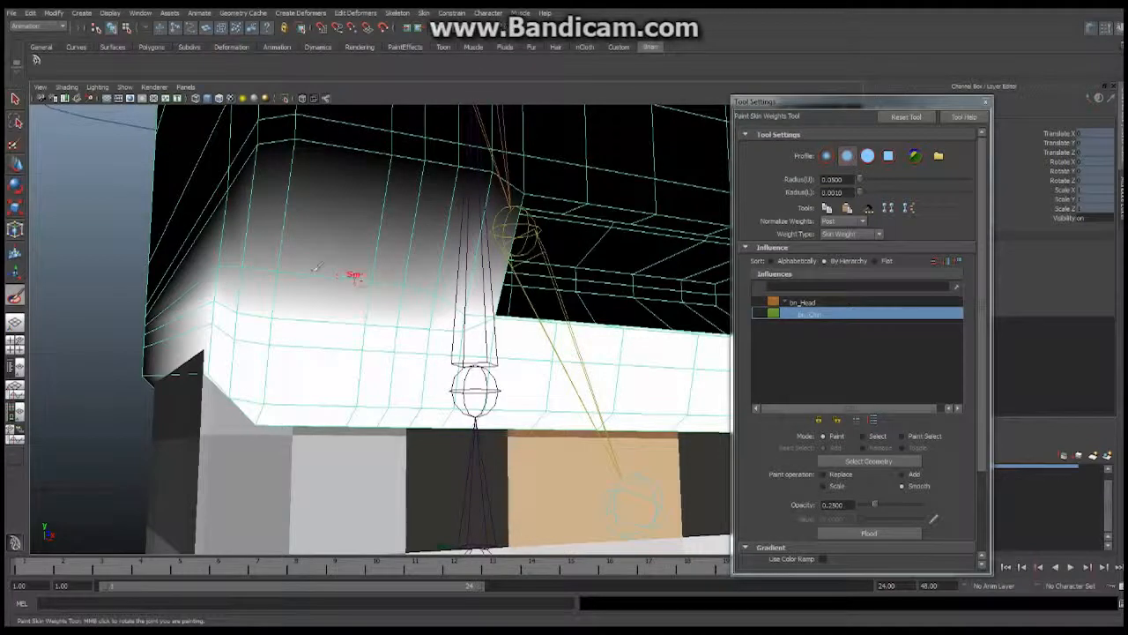
# Smooth the chin weights across the front of the cheek beside the mouth and just inside the lower lip.
pyautogui.keyDown('alt'); pyautogui.moveTo(291, 272); pyautogui.dragTo(415, 285); pyautogui.keyUp('alt')
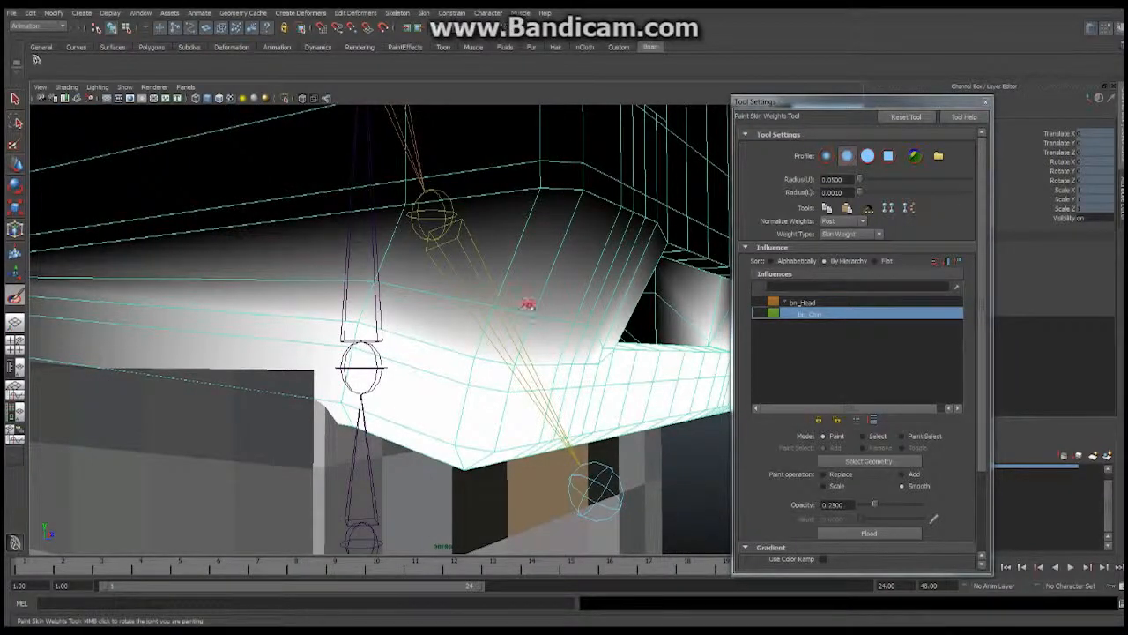
pyautogui.keyDown('alt'); pyautogui.moveTo(569, 317); pyautogui.dragTo(335, 313); pyautogui.keyUp('alt')
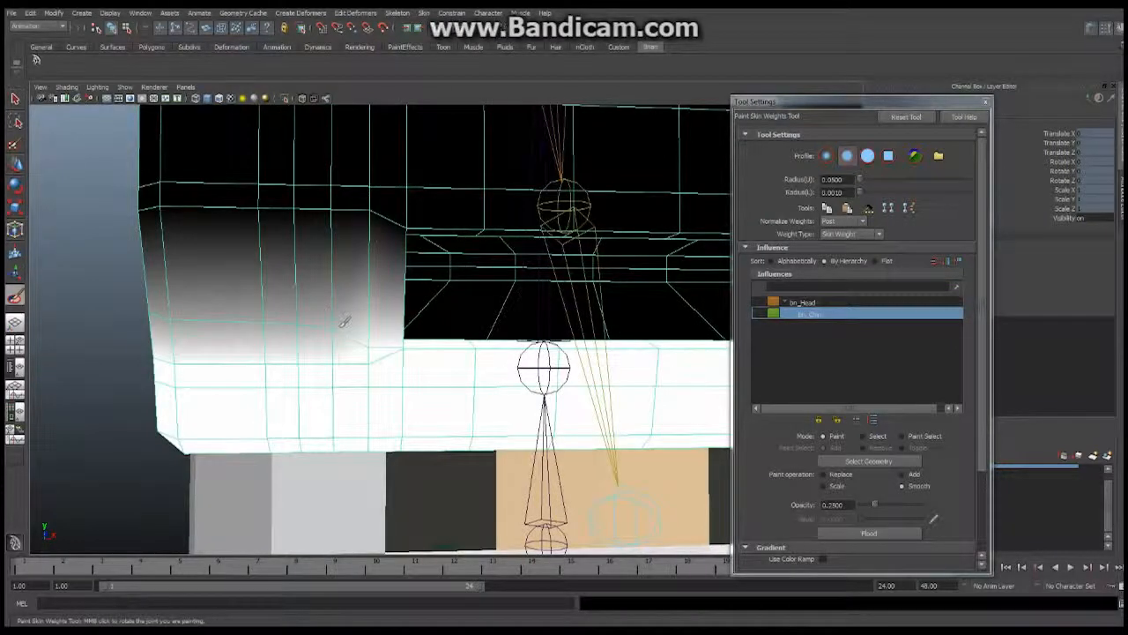
pyautogui.keyDown('alt'); pyautogui.moveTo(379, 335); pyautogui.dragTo(541, 207); pyautogui.keyUp('alt')
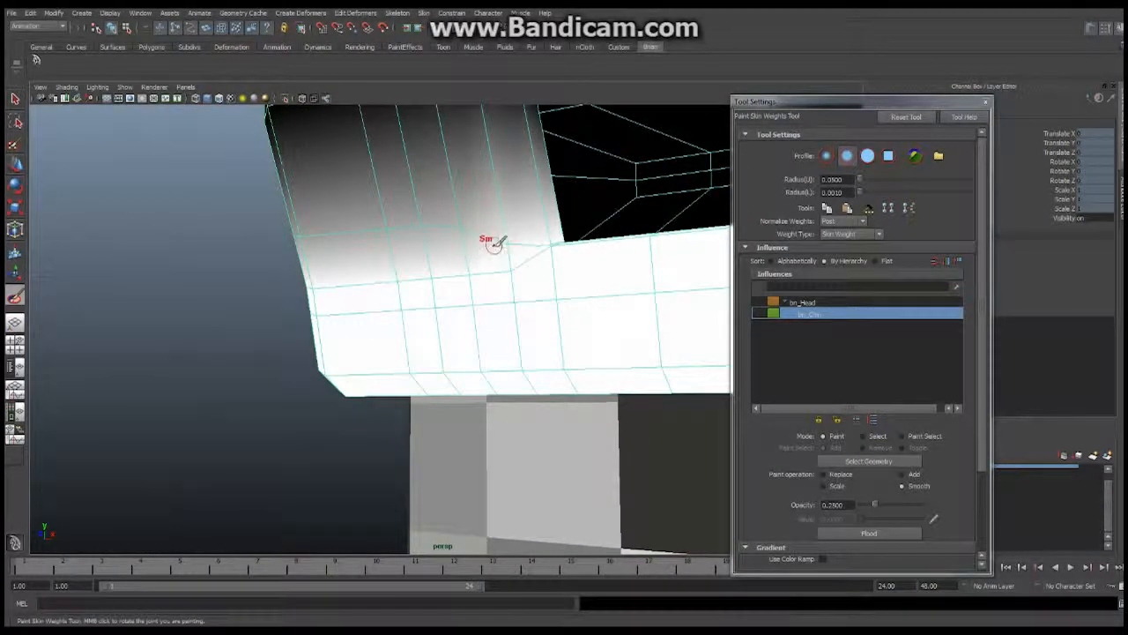
pyautogui.moveTo(481, 229)
pyautogui.keyDown('alt'); pyautogui.mouseDown()
pyautogui.moveTo(466, 237)
pyautogui.moveTo(361, 214)
pyautogui.moveTo(431, 247)
pyautogui.moveTo(567, 239)
pyautogui.moveTo(506, 261)
pyautogui.moveTo(583, 256)
pyautogui.moveTo(485, 190)
pyautogui.moveTo(303, 189)
pyautogui.moveTo(378, 156)
pyautogui.mouseUp(); pyautogui.keyUp('alt')
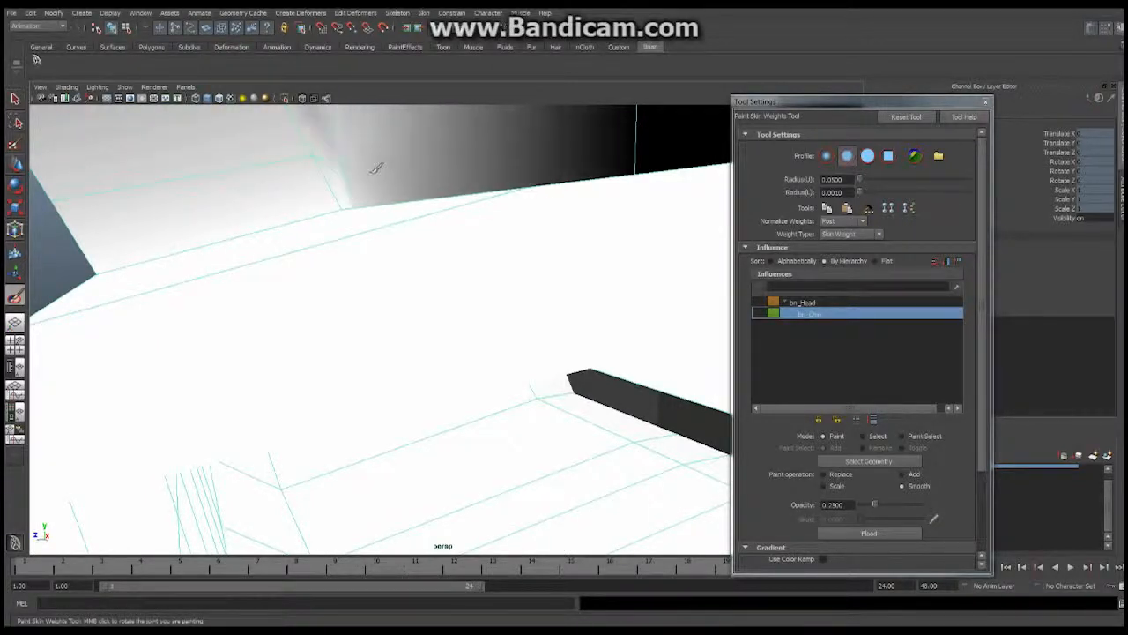
pyautogui.keyDown('alt'); pyautogui.moveTo(373, 150); pyautogui.dragTo(409, 216); pyautogui.keyUp('alt')
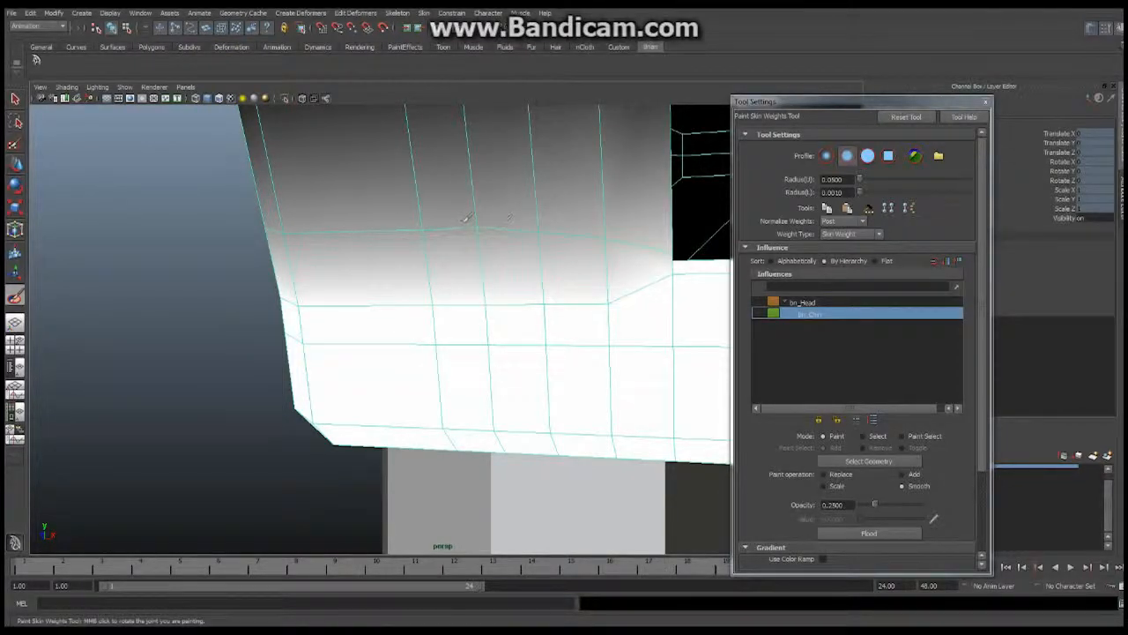
pyautogui.keyDown('alt'); pyautogui.moveTo(388, 218); pyautogui.dragTo(407, 218); pyautogui.keyUp('alt')
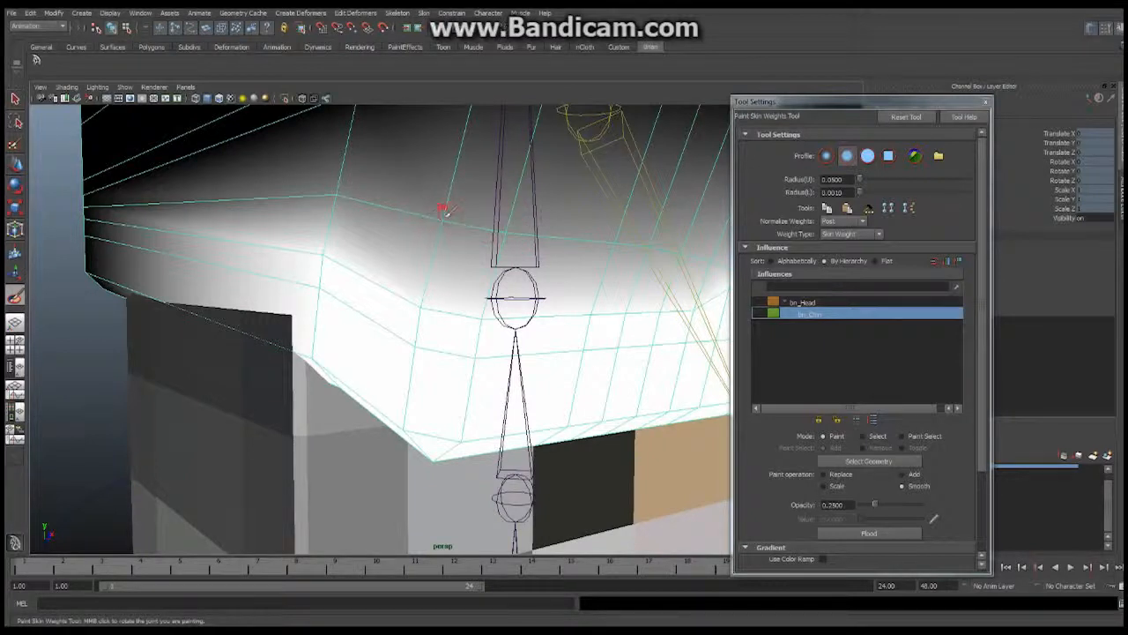
# Smooth the chin weights along the vertices where the side of the jaw turns into the front of the face.
pyautogui.keyDown('alt'); pyautogui.moveTo(524, 203); pyautogui.dragTo(483, 261, button='middle'); pyautogui.keyUp('alt')
pyautogui.keyDown('alt'); pyautogui.moveTo(499, 183); pyautogui.dragTo(400, 215, button='right'); pyautogui.keyUp('alt')
pyautogui.keyDown('alt'); pyautogui.moveTo(425, 222); pyautogui.dragTo(440, 258); pyautogui.keyUp('alt')
pyautogui.moveTo(333, 263)
pyautogui.mouseDown()
pyautogui.moveTo(496, 294)
pyautogui.moveTo(393, 302)
pyautogui.mouseUp()
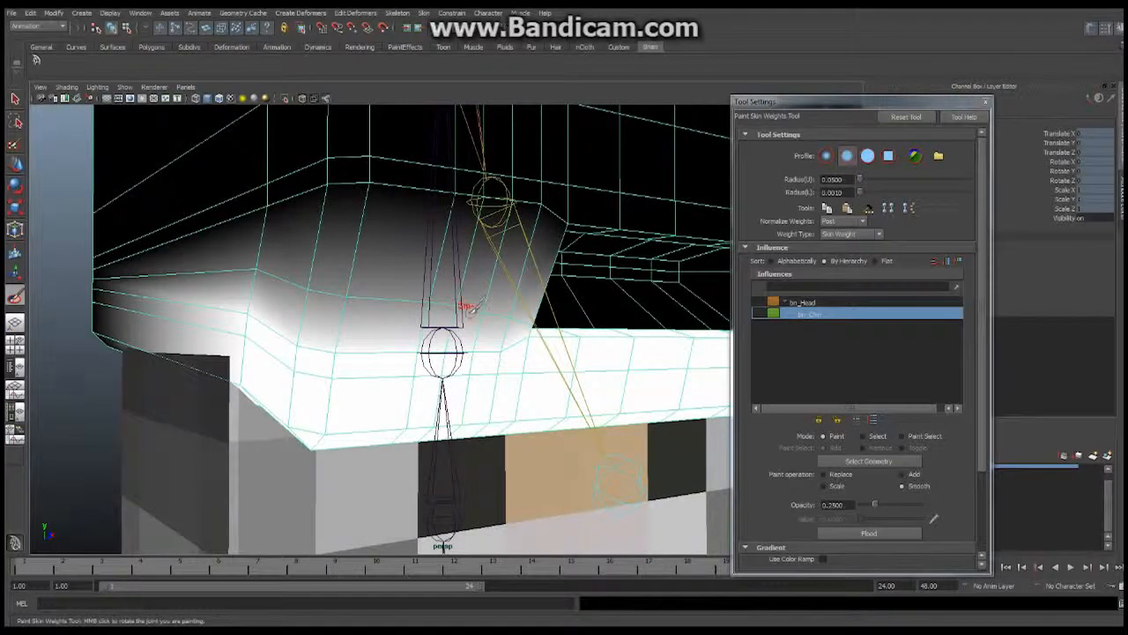
# Smooth the chin weights on the vertices at the inner corner of the mouth opening.
pyautogui.moveTo(500, 311)
pyautogui.keyDown('alt'); pyautogui.mouseDown()
pyautogui.moveTo(352, 317)
pyautogui.moveTo(521, 312)
pyautogui.mouseUp(); pyautogui.keyUp('alt')
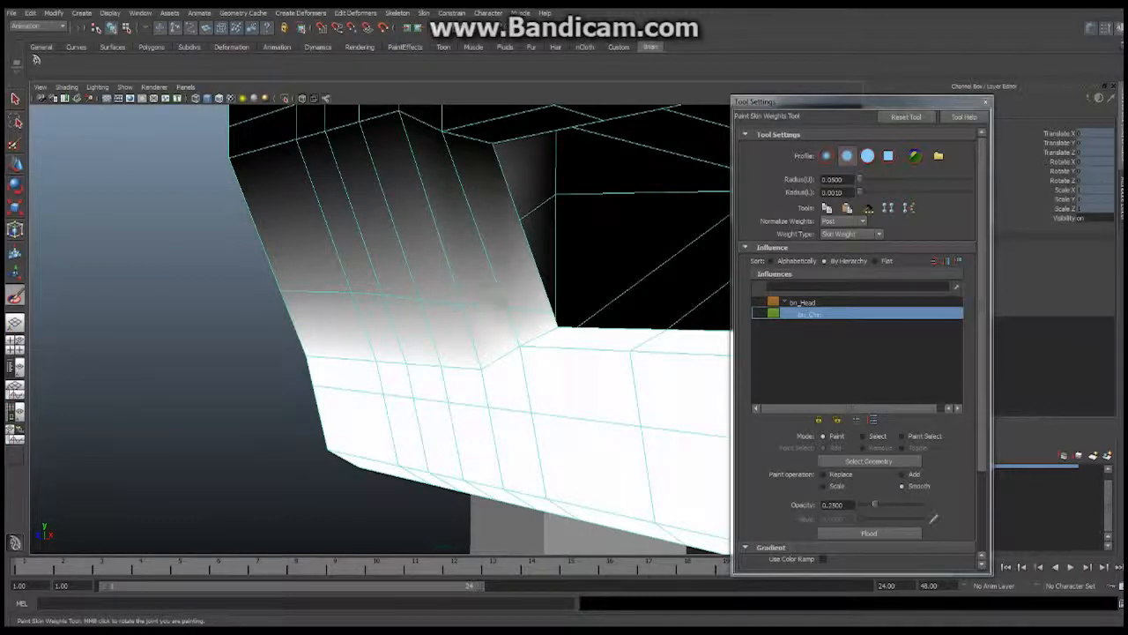
pyautogui.keyDown('alt'); pyautogui.moveTo(534, 303); pyautogui.dragTo(365, 305); pyautogui.keyUp('alt')
pyautogui.keyDown('alt'); pyautogui.moveTo(373, 305); pyautogui.dragTo(435, 314, button='right'); pyautogui.keyUp('alt')
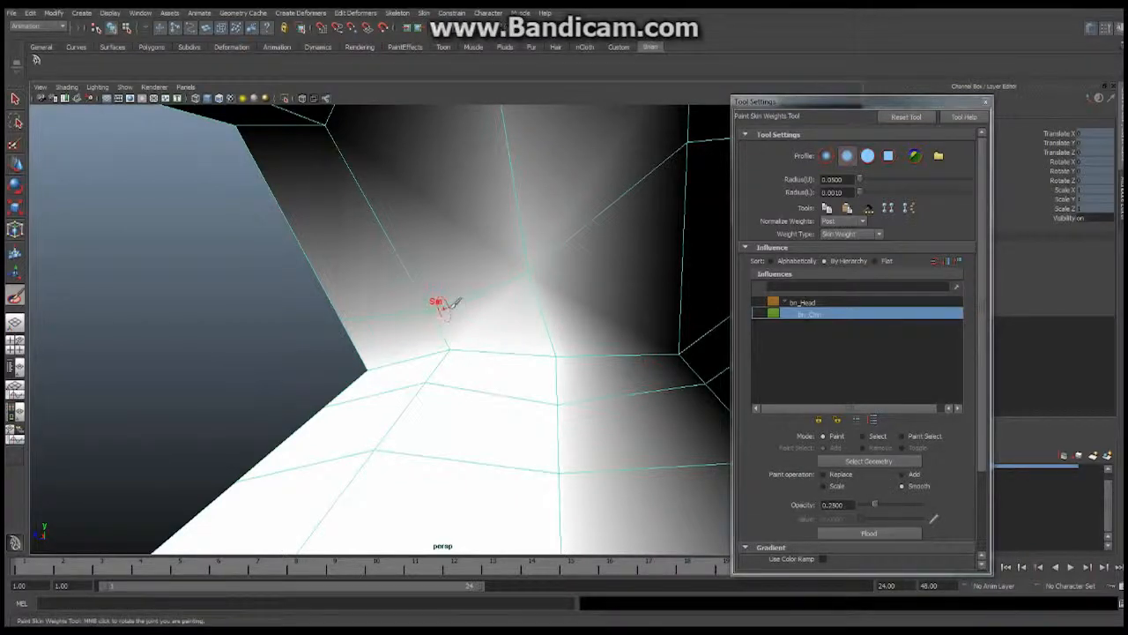
pyautogui.moveTo(527, 267); pyautogui.dragTo(384, 296)
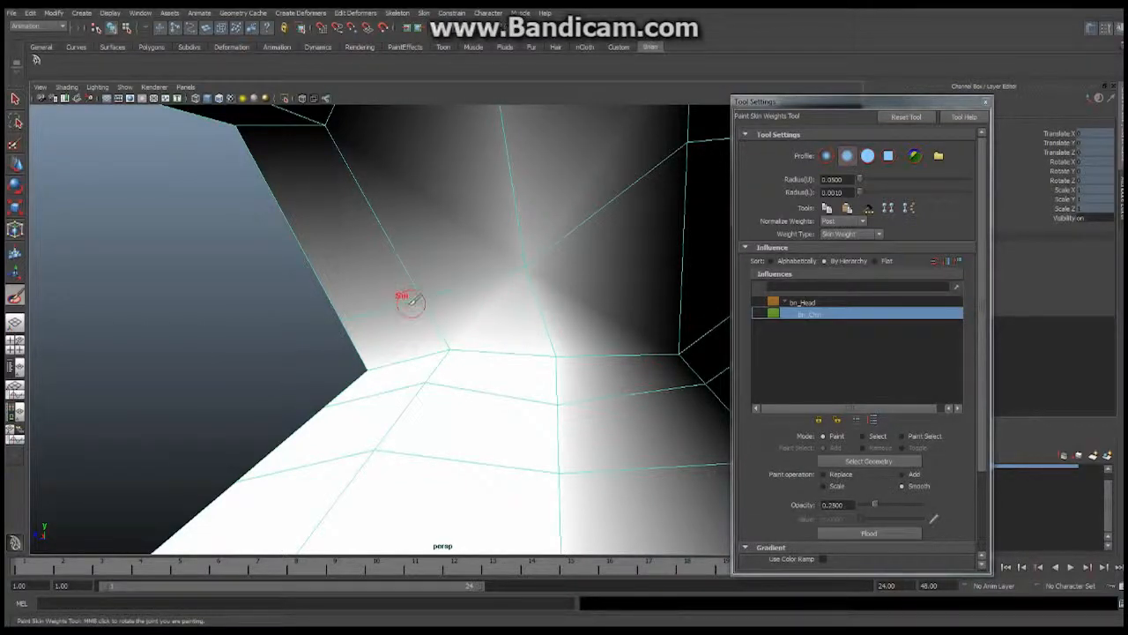
pyautogui.moveTo(529, 264); pyautogui.dragTo(502, 263)
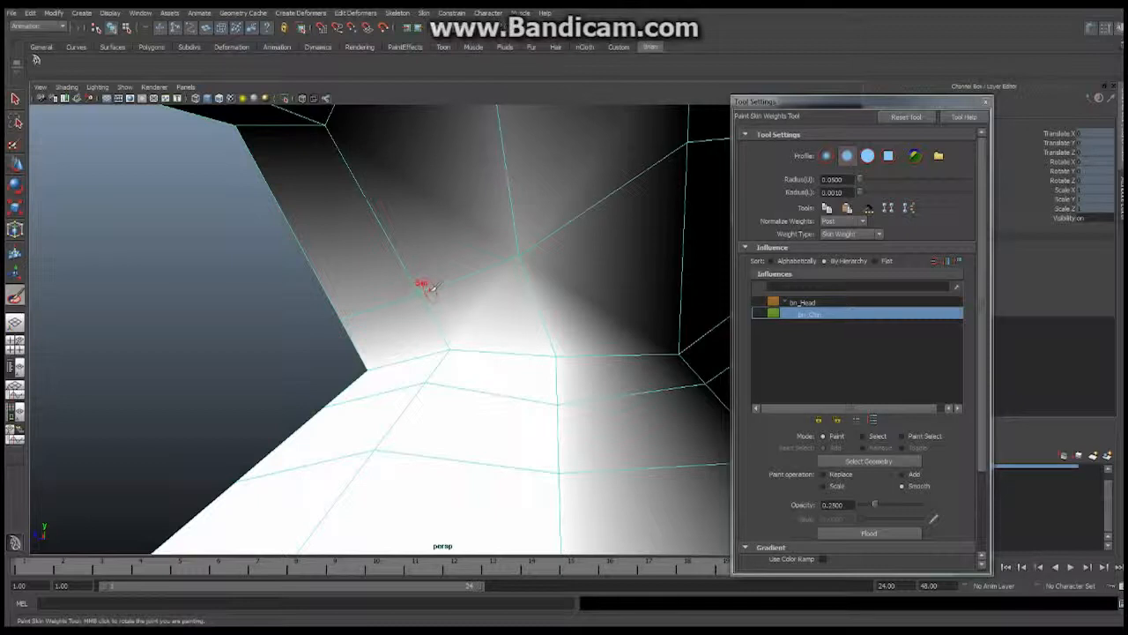
# Even out the chin weights along the middle row of cheek vertices up to the mouth's edge.
pyautogui.moveTo(373, 288)
pyautogui.keyDown('alt'); pyautogui.mouseDown()
pyautogui.moveTo(587, 268)
pyautogui.moveTo(535, 266)
pyautogui.mouseUp(); pyautogui.keyUp('alt')
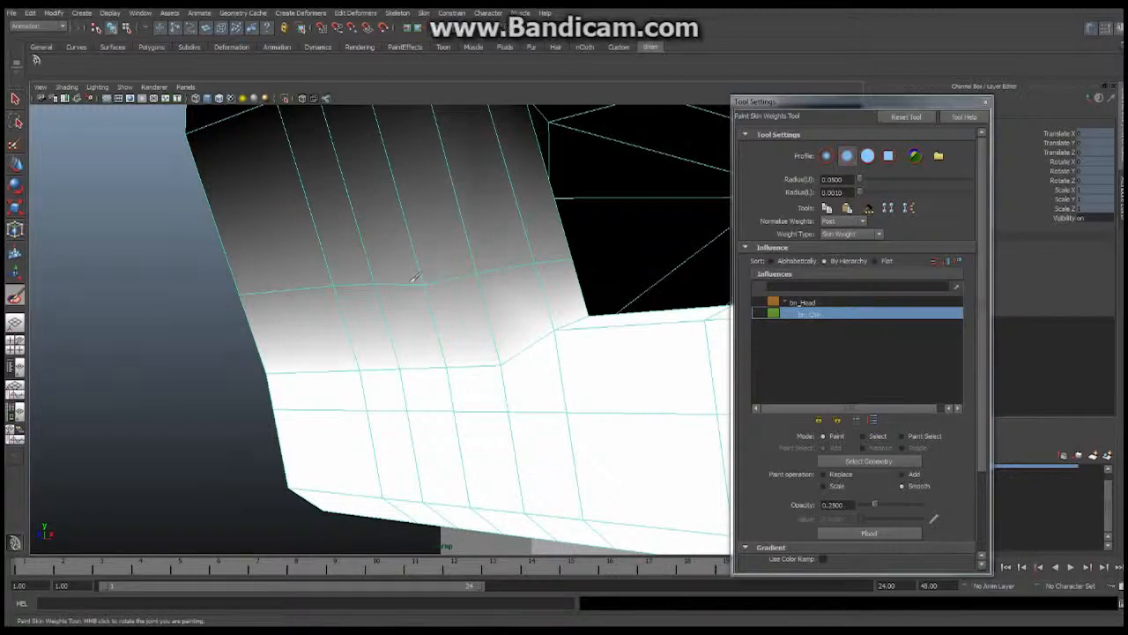
pyautogui.keyDown('alt'); pyautogui.moveTo(410, 276); pyautogui.dragTo(423, 275); pyautogui.keyUp('alt')
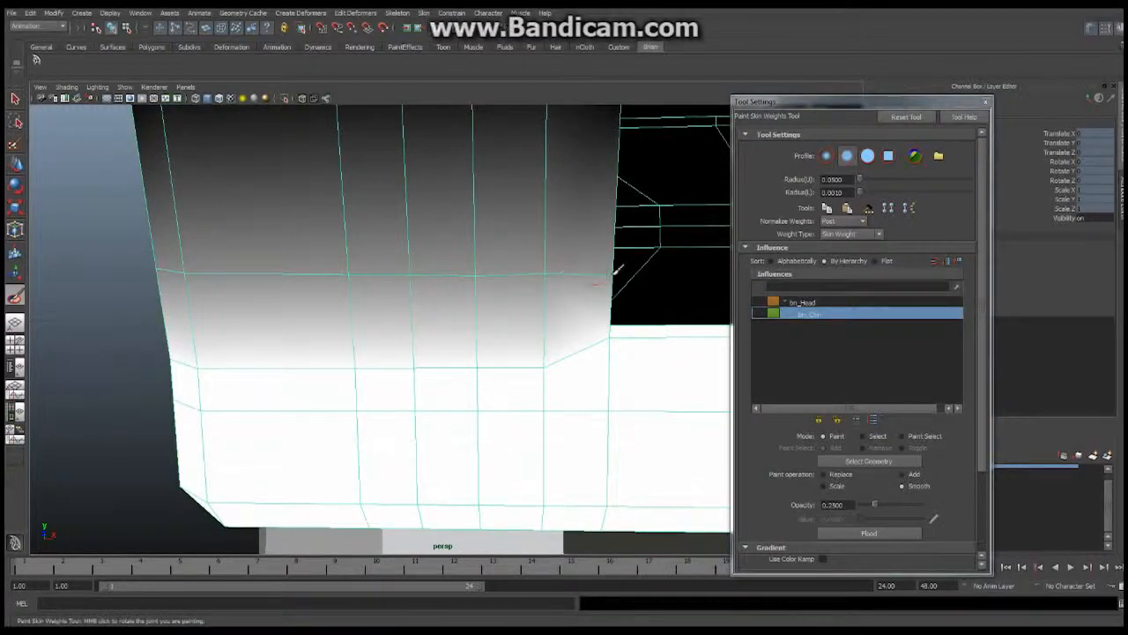
pyautogui.keyDown('alt'); pyautogui.moveTo(606, 273); pyautogui.dragTo(430, 275); pyautogui.keyUp('alt')
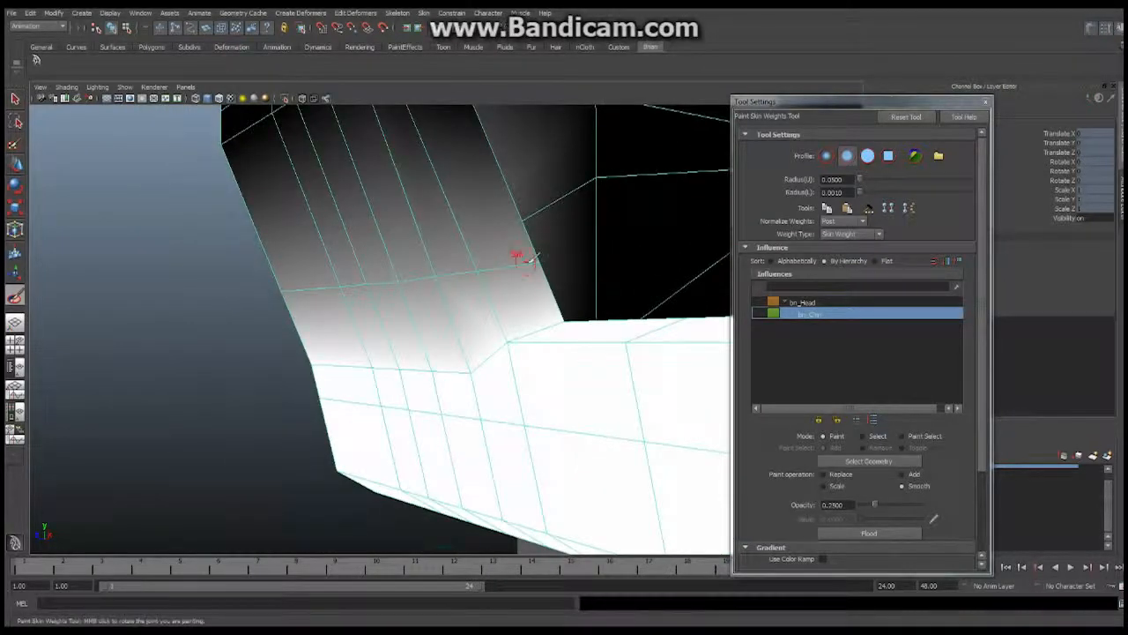
pyautogui.moveTo(496, 261)
pyautogui.keyDown('alt'); pyautogui.mouseDown()
pyautogui.moveTo(617, 252)
pyautogui.moveTo(516, 252)
pyautogui.moveTo(488, 264)
pyautogui.mouseUp(); pyautogui.keyUp('alt')
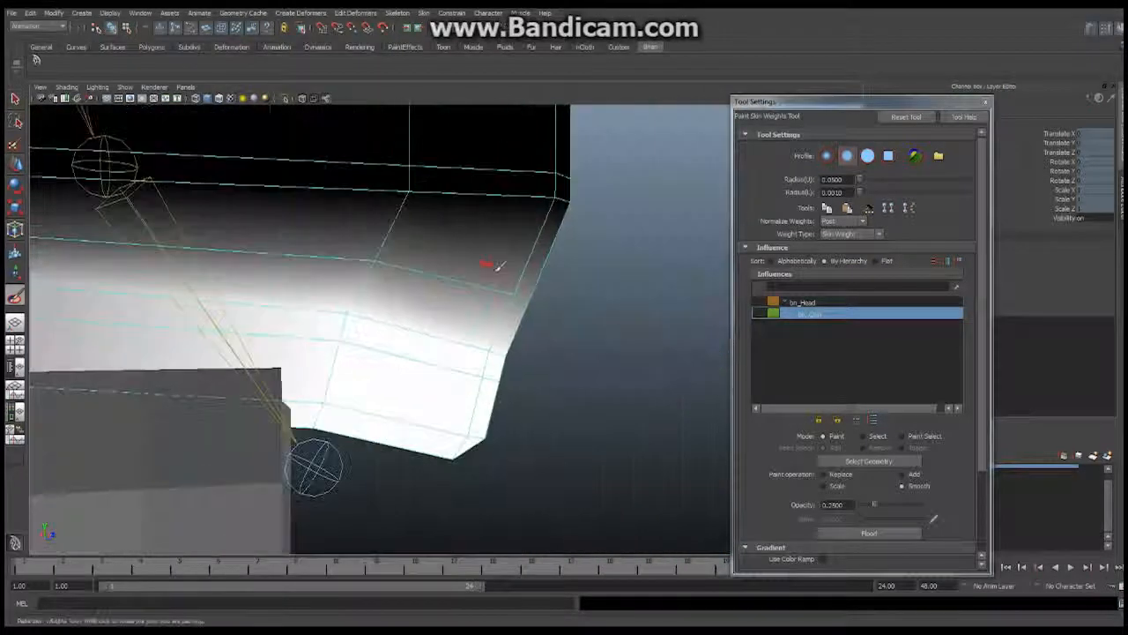
# Smooth the chin weights on the side of the jaw, from the middle vertex row down to the row below.
pyautogui.moveTo(386, 273)
pyautogui.mouseDown()
pyautogui.moveTo(351, 298)
pyautogui.moveTo(381, 309)
pyautogui.mouseUp()
pyautogui.keyDown('alt'); pyautogui.moveTo(445, 324); pyautogui.dragTo(403, 315); pyautogui.keyUp('alt')
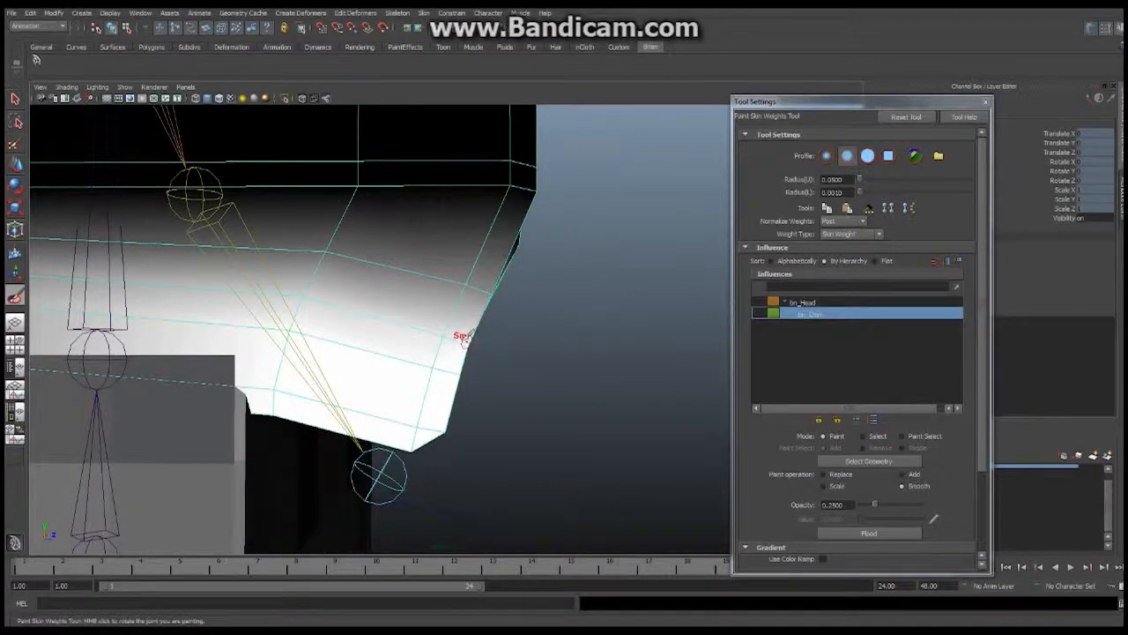
pyautogui.moveTo(462, 337)
pyautogui.keyDown('alt'); pyautogui.mouseDown()
pyautogui.moveTo(343, 315)
pyautogui.moveTo(360, 333)
pyautogui.mouseUp(); pyautogui.keyUp('alt')
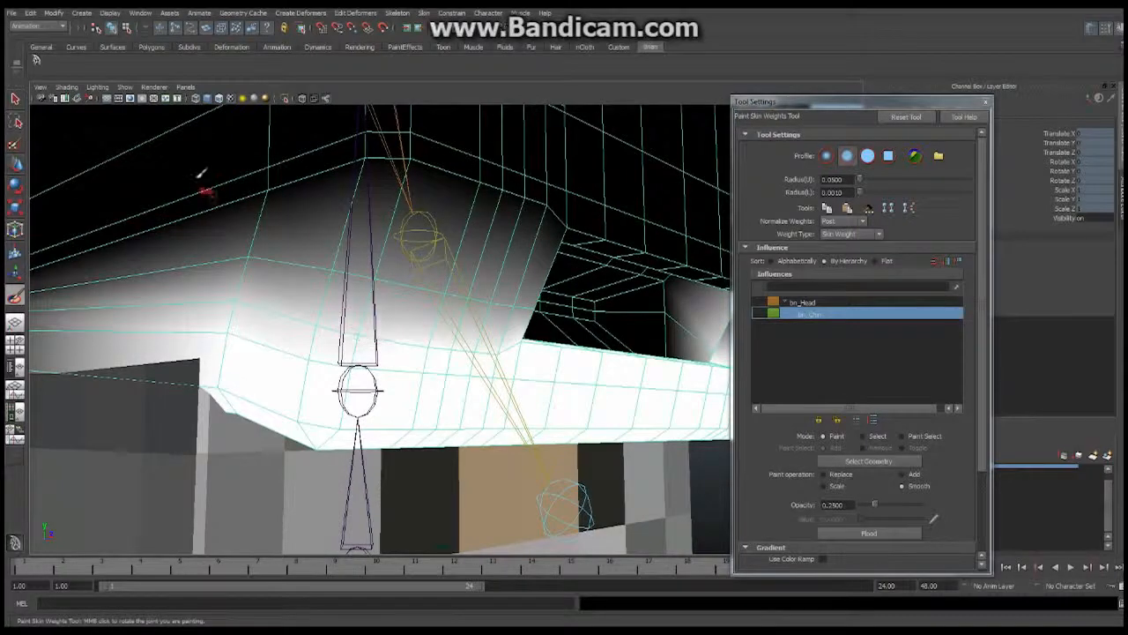
# Hide the joints in the perspective view and continue smoothing the chin weights on the cheek toward the mouth corner.
pyautogui.click(128, 87)
pyautogui.click(163, 220)
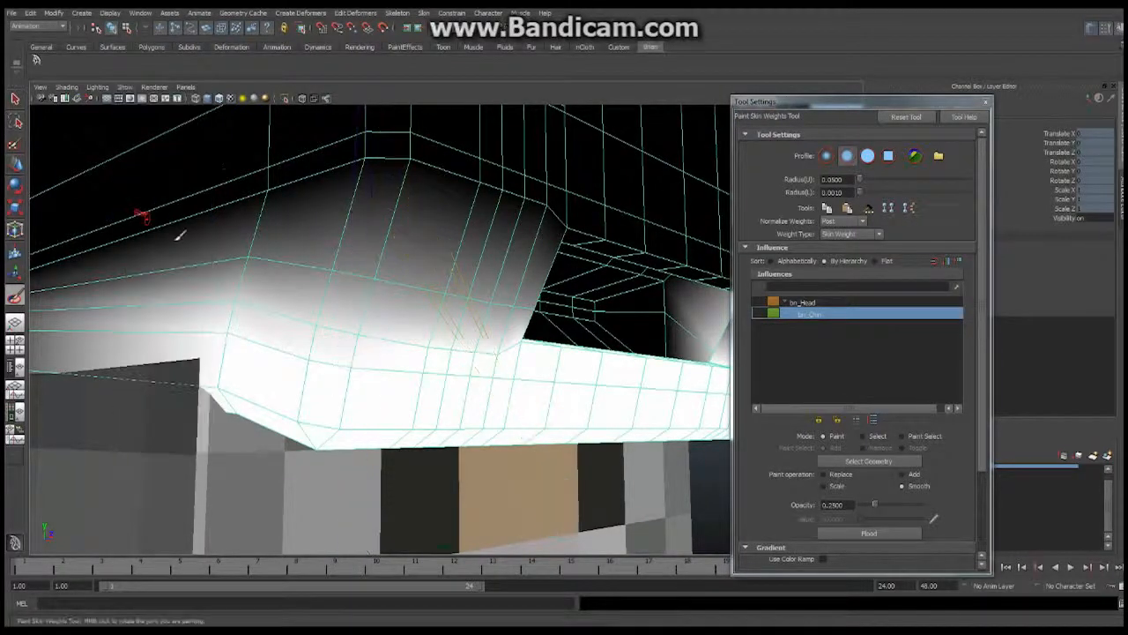
pyautogui.moveTo(398, 331)
pyautogui.keyDown('alt'); pyautogui.mouseDown()
pyautogui.moveTo(377, 334)
pyautogui.moveTo(358, 292)
pyautogui.moveTo(396, 289)
pyautogui.moveTo(356, 276)
pyautogui.mouseUp(); pyautogui.keyUp('alt')
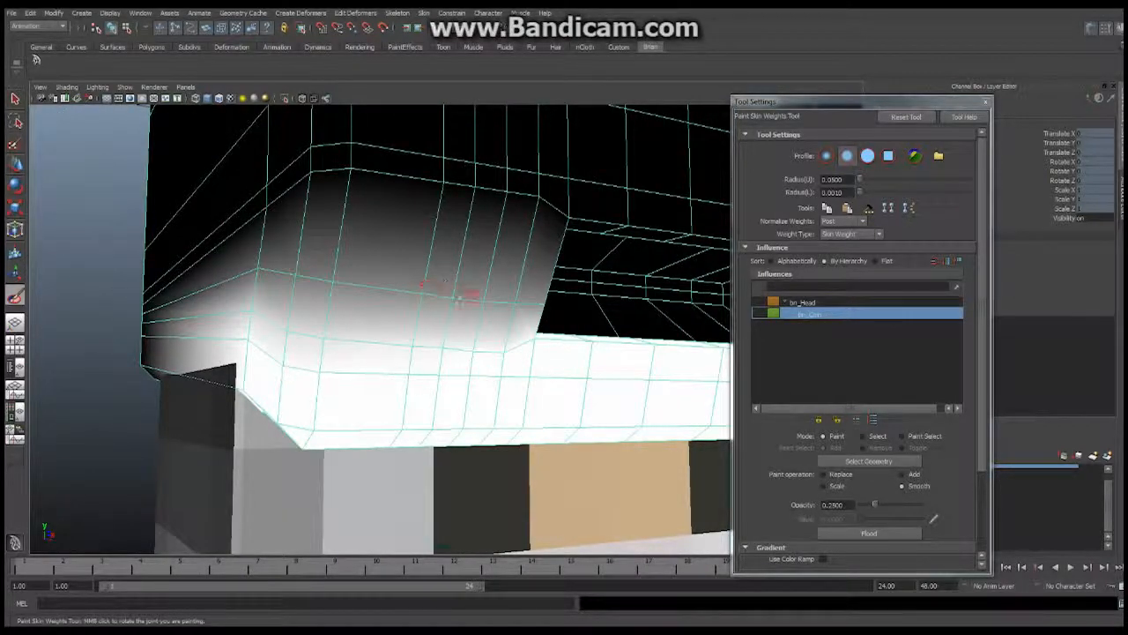
pyautogui.moveTo(499, 296)
pyautogui.keyDown('alt'); pyautogui.mouseDown()
pyautogui.moveTo(428, 284)
pyautogui.moveTo(428, 308)
pyautogui.moveTo(467, 311)
pyautogui.mouseUp(); pyautogui.keyUp('alt')
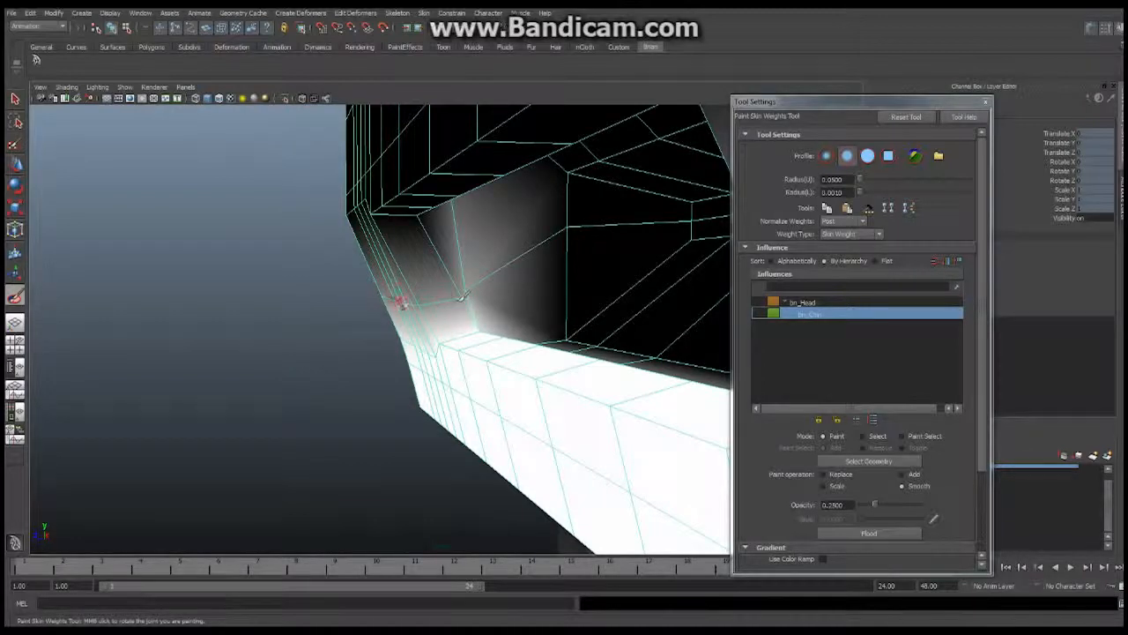
# Smooth the chin weights on the lower row of front jaw vertices, level with the mouth corner.
pyautogui.keyDown('alt'); pyautogui.moveTo(461, 297); pyautogui.dragTo(441, 292); pyautogui.keyUp('alt')
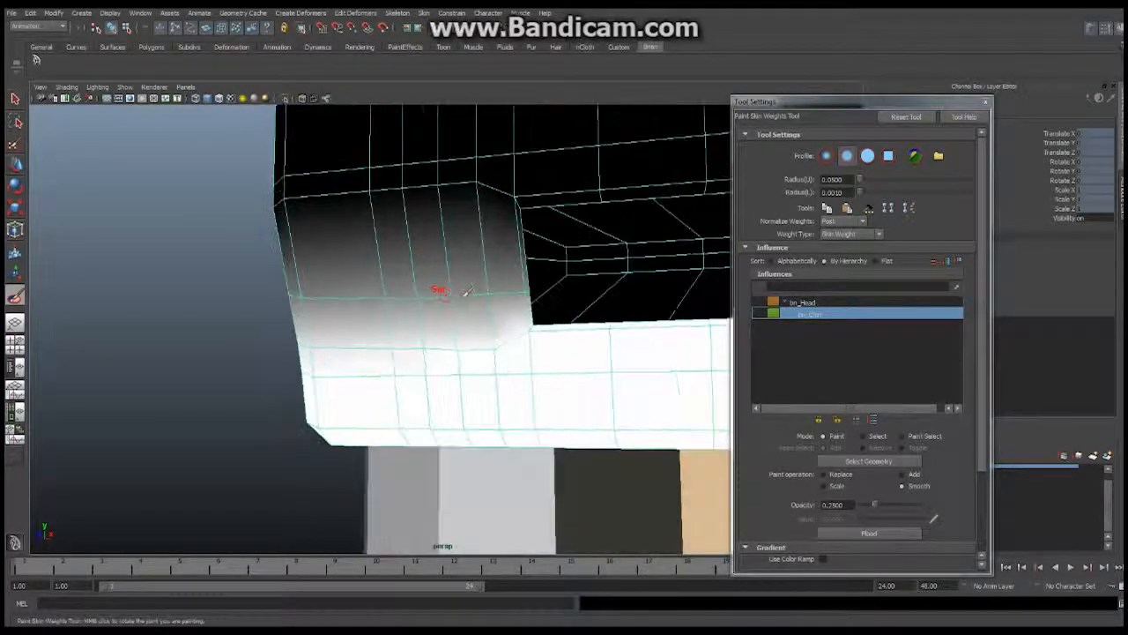
pyautogui.keyDown('alt'); pyautogui.moveTo(473, 329); pyautogui.dragTo(491, 335); pyautogui.keyUp('alt')
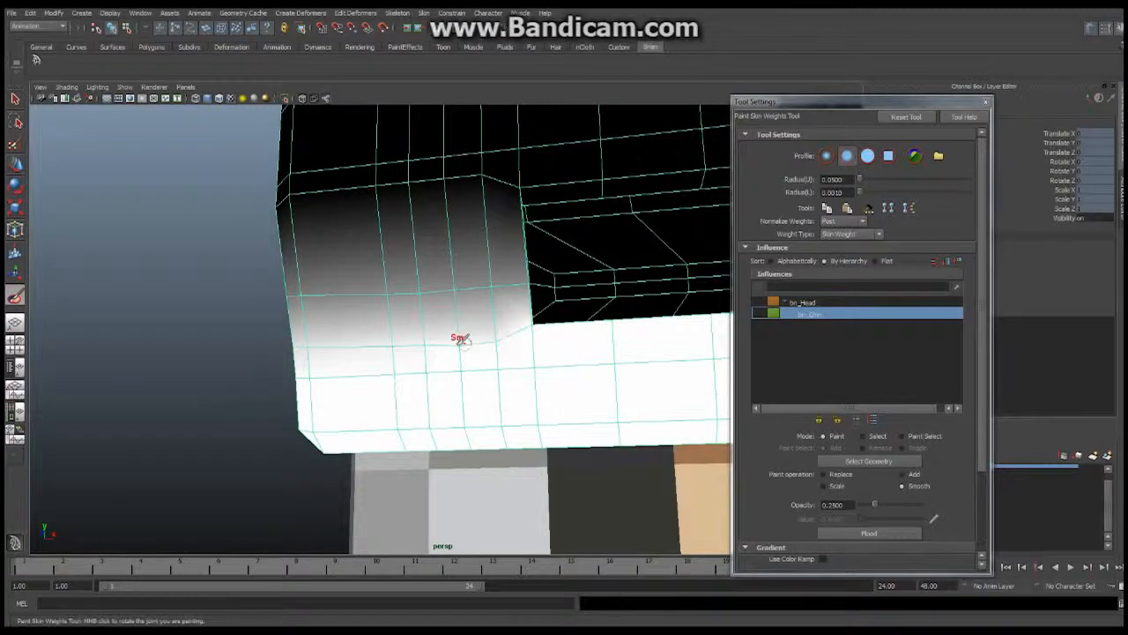
pyautogui.keyDown('alt'); pyautogui.moveTo(478, 339); pyautogui.dragTo(503, 330); pyautogui.keyUp('alt')
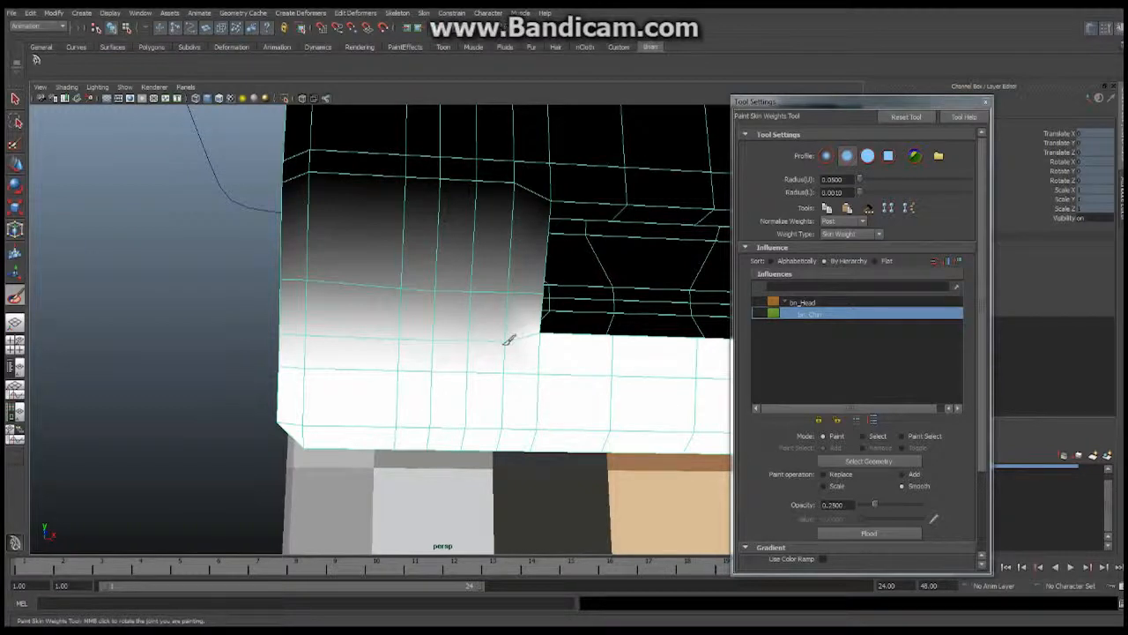
pyautogui.keyDown('alt'); pyautogui.moveTo(491, 330); pyautogui.dragTo(485, 323); pyautogui.keyUp('alt')
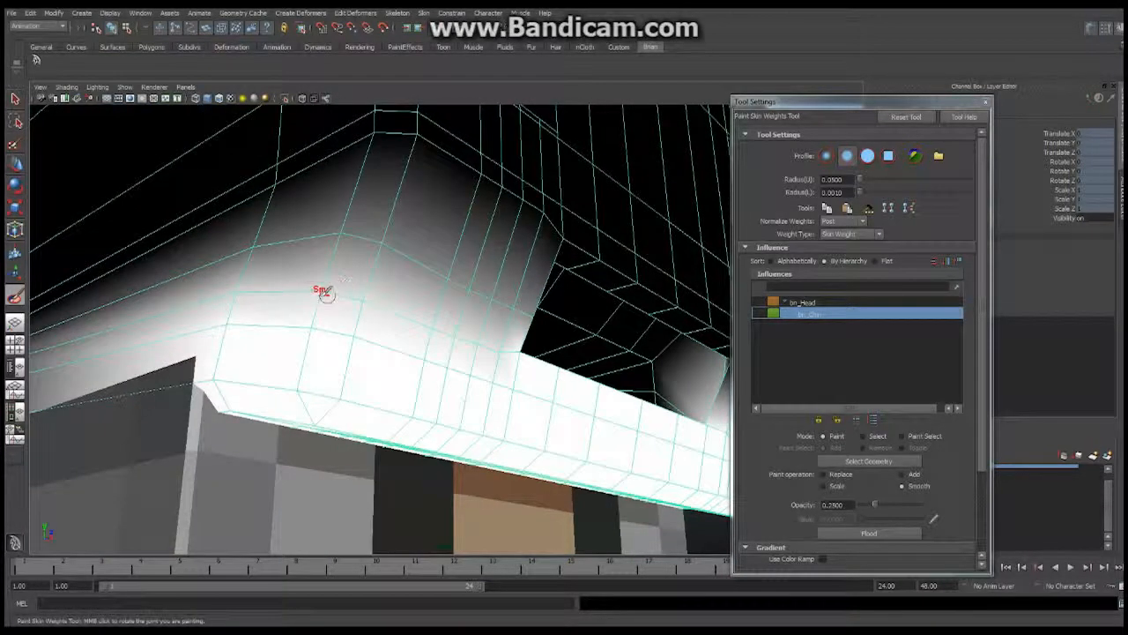
# Blend the chin weights around the jaw's side and front corner with further smoothing strokes on the middle and lower vertex rows.
pyautogui.keyDown('alt'); pyautogui.moveTo(348, 291); pyautogui.dragTo(382, 295); pyautogui.keyUp('alt')
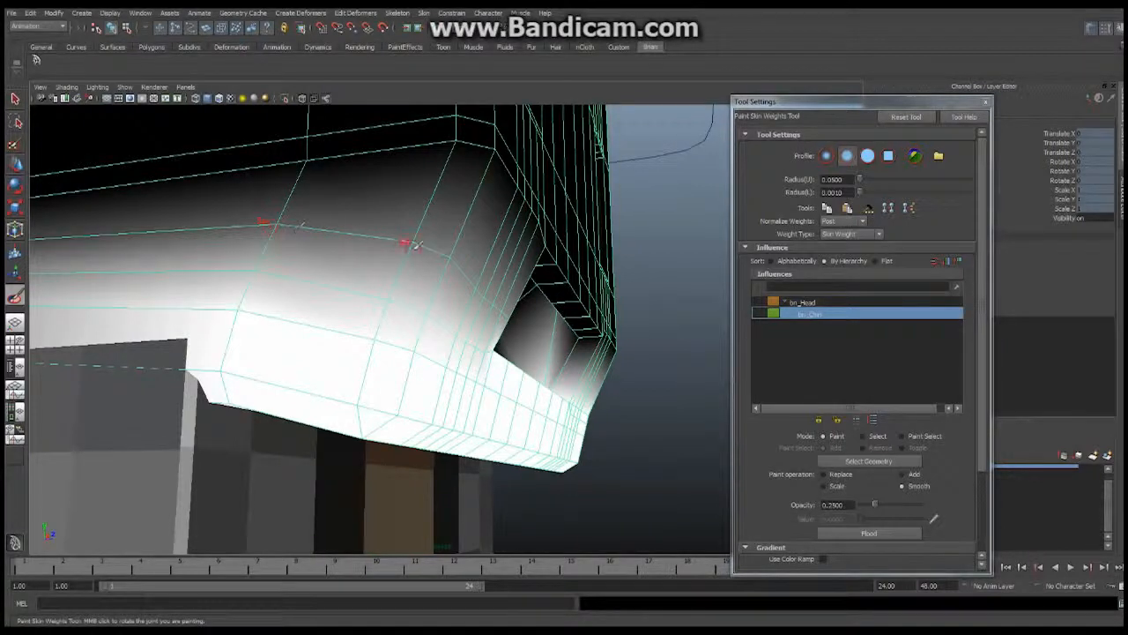
pyautogui.scroll(3, 370, 248)
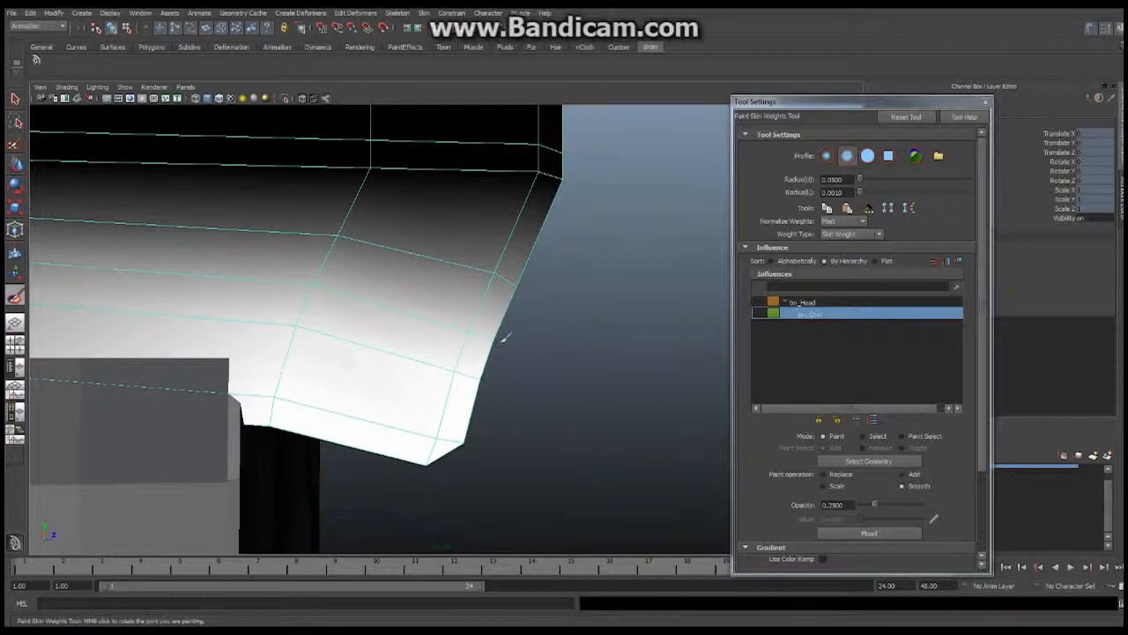
pyautogui.keyDown('alt'); pyautogui.moveTo(476, 332); pyautogui.dragTo(386, 343); pyautogui.keyUp('alt')
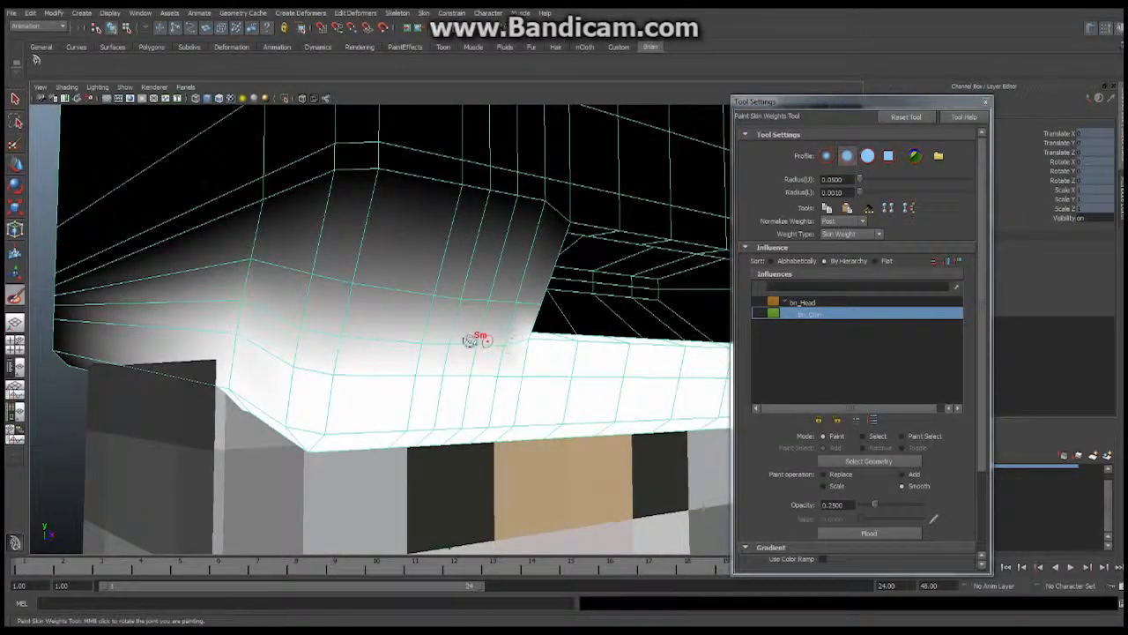
# Examine the smoothed jaw weights and the textured head's mouth and jaw deformation from the front and both sides.
pyautogui.keyDown('alt'); pyautogui.moveTo(474, 335); pyautogui.dragTo(445, 340); pyautogui.keyUp('alt')
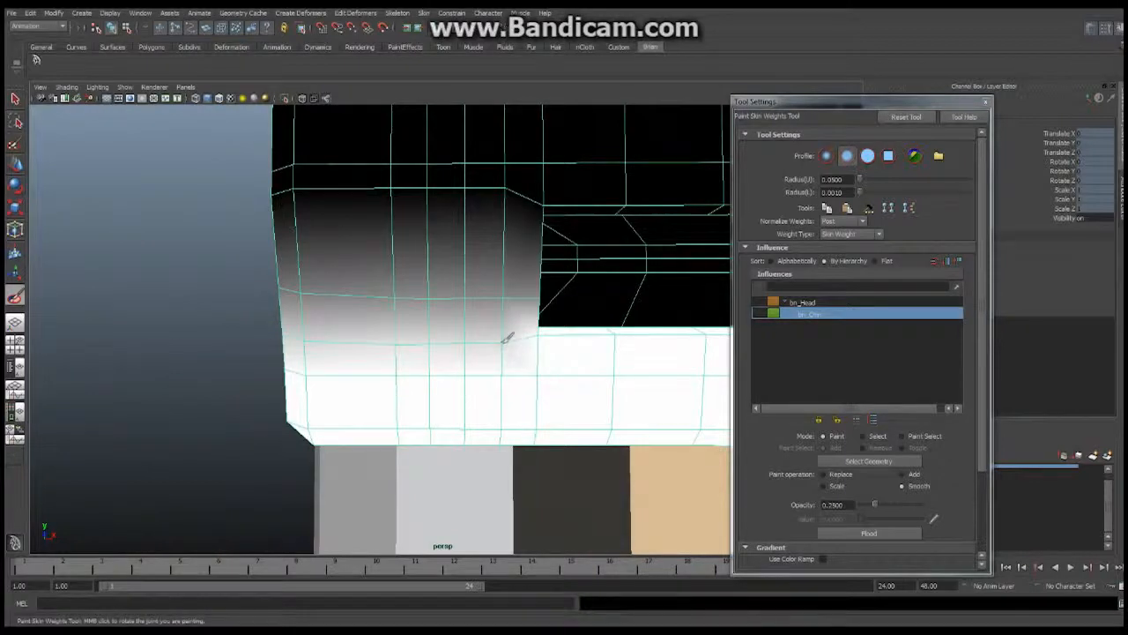
pyautogui.moveTo(559, 334)
pyautogui.keyDown('alt'); pyautogui.mouseDown()
pyautogui.moveTo(446, 340)
pyautogui.moveTo(345, 320)
pyautogui.moveTo(302, 297)
pyautogui.mouseUp(); pyautogui.keyUp('alt')
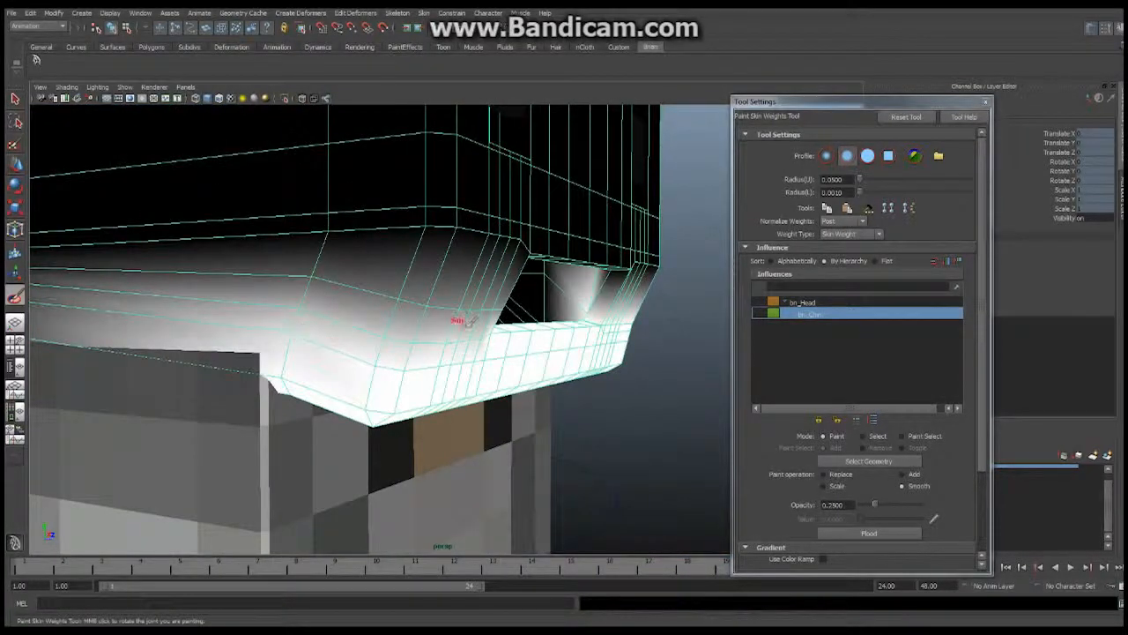
pyautogui.moveTo(456, 318)
pyautogui.keyDown('alt'); pyautogui.mouseDown()
pyautogui.moveTo(437, 317)
pyautogui.moveTo(515, 294)
pyautogui.moveTo(416, 312)
pyautogui.moveTo(460, 285)
pyautogui.mouseUp(); pyautogui.keyUp('alt')
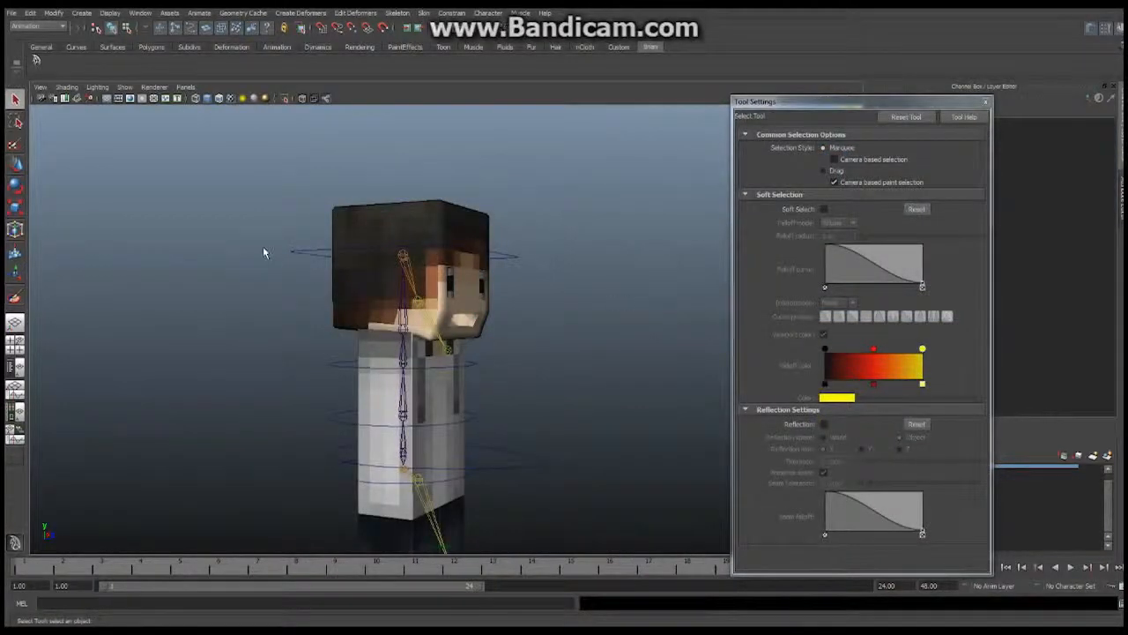
pyautogui.keyDown('alt'); pyautogui.moveTo(471, 296); pyautogui.dragTo(353, 297); pyautogui.keyUp('alt')
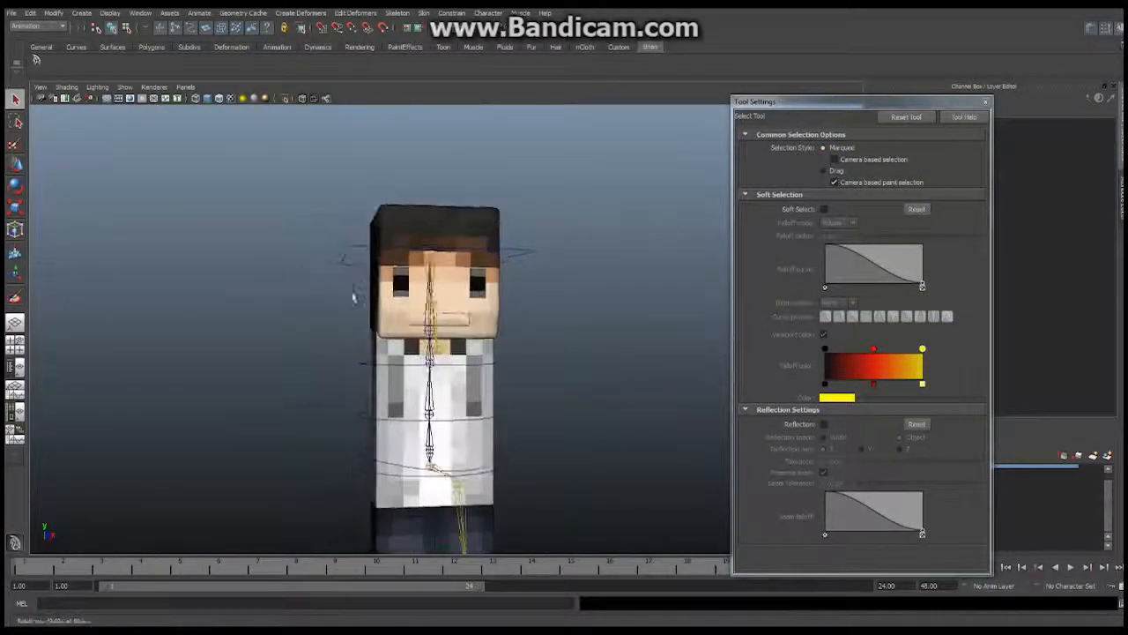
pyautogui.keyDown('alt'); pyautogui.moveTo(353, 297); pyautogui.dragTo(416, 297, button='right'); pyautogui.keyUp('alt')
pyautogui.keyDown('alt'); pyautogui.moveTo(416, 298); pyautogui.dragTo(377, 237, button='middle'); pyautogui.keyUp('alt')
pyautogui.keyDown('alt'); pyautogui.moveTo(377, 236); pyautogui.dragTo(487, 247); pyautogui.keyUp('alt')
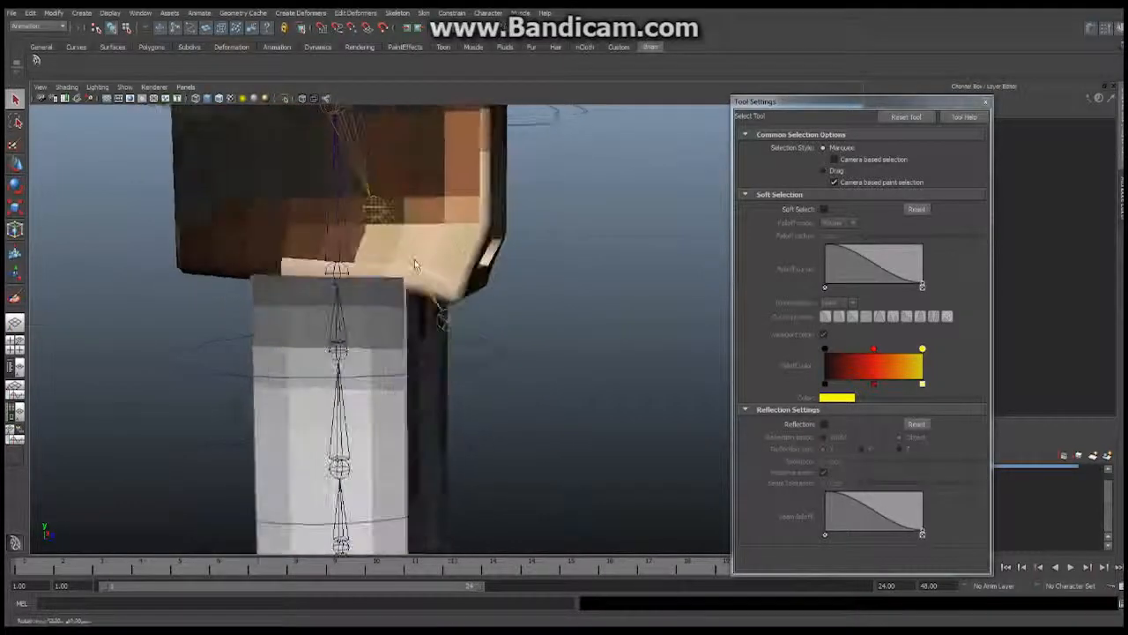
pyautogui.keyDown('alt'); pyautogui.moveTo(415, 265); pyautogui.dragTo(453, 264); pyautogui.keyUp('alt')
pyautogui.keyDown('alt'); pyautogui.moveTo(432, 268); pyautogui.dragTo(526, 268, button='right'); pyautogui.keyUp('alt')
pyautogui.keyDown('alt'); pyautogui.moveTo(526, 268); pyautogui.dragTo(295, 254); pyautogui.keyUp('alt')
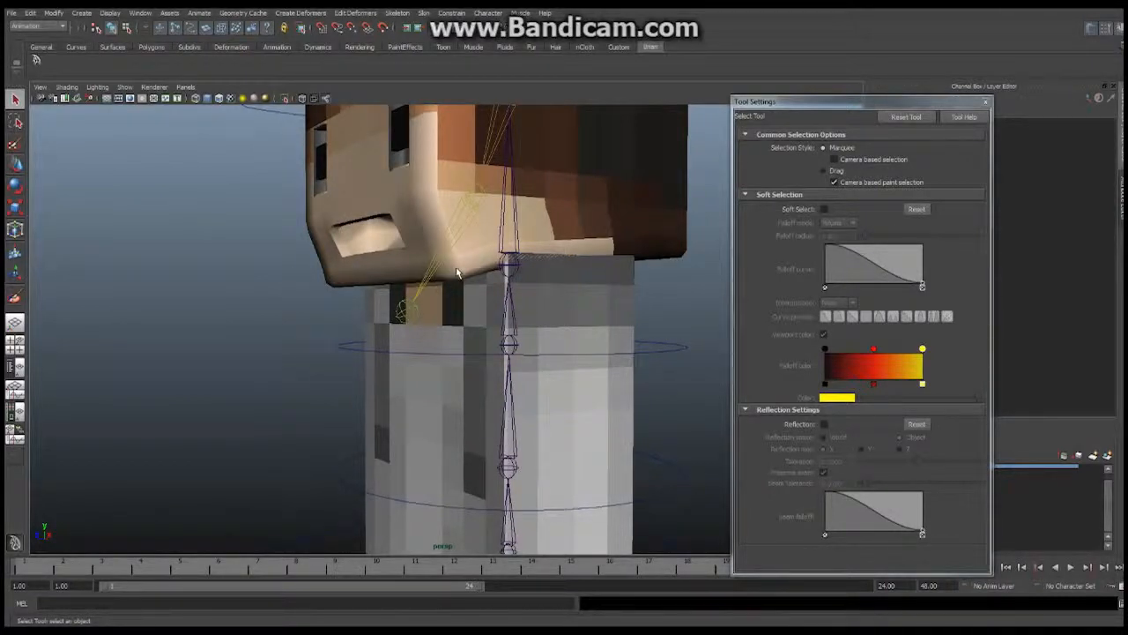
pyautogui.keyDown('alt'); pyautogui.moveTo(481, 258); pyautogui.dragTo(685, 267); pyautogui.keyUp('alt')
pyautogui.scroll(3, 448, 247)
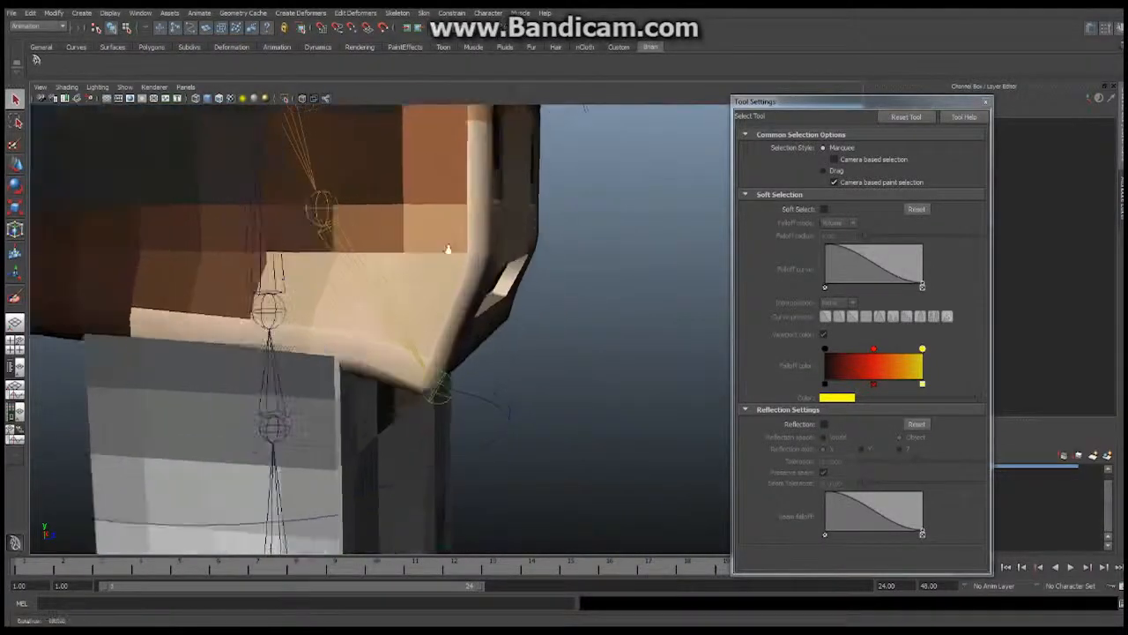
# Rotate the jaw joint to about 47° in X to open the mouth wider.
pyautogui.click(318, 202)
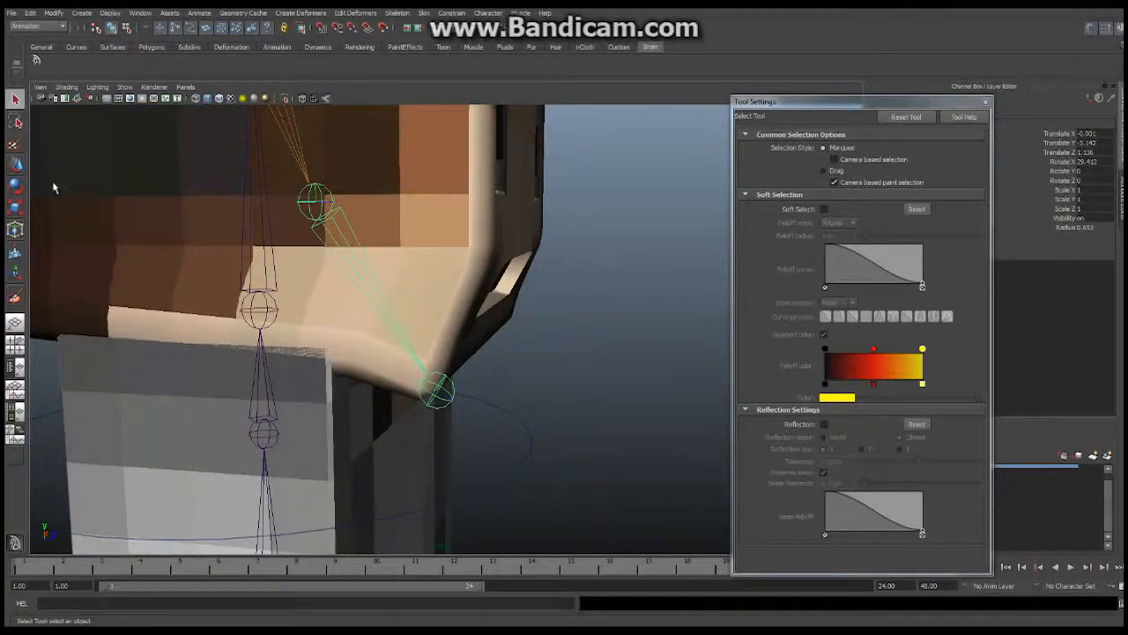
pyautogui.click(16, 186)
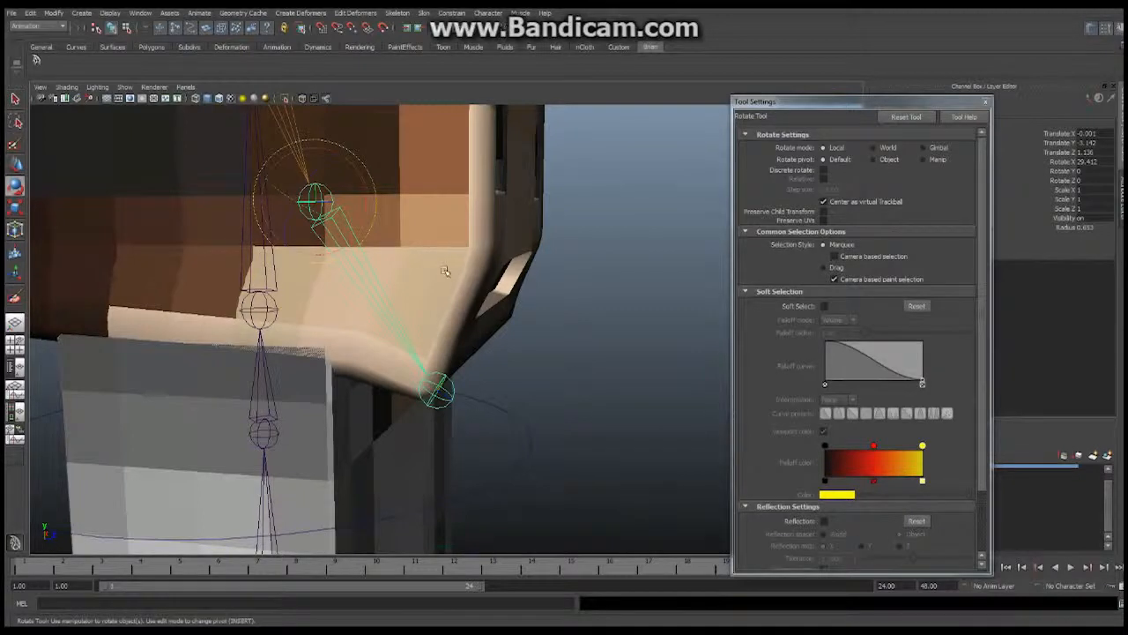
pyautogui.keyDown('alt'); pyautogui.moveTo(522, 289); pyautogui.dragTo(453, 278); pyautogui.keyUp('alt')
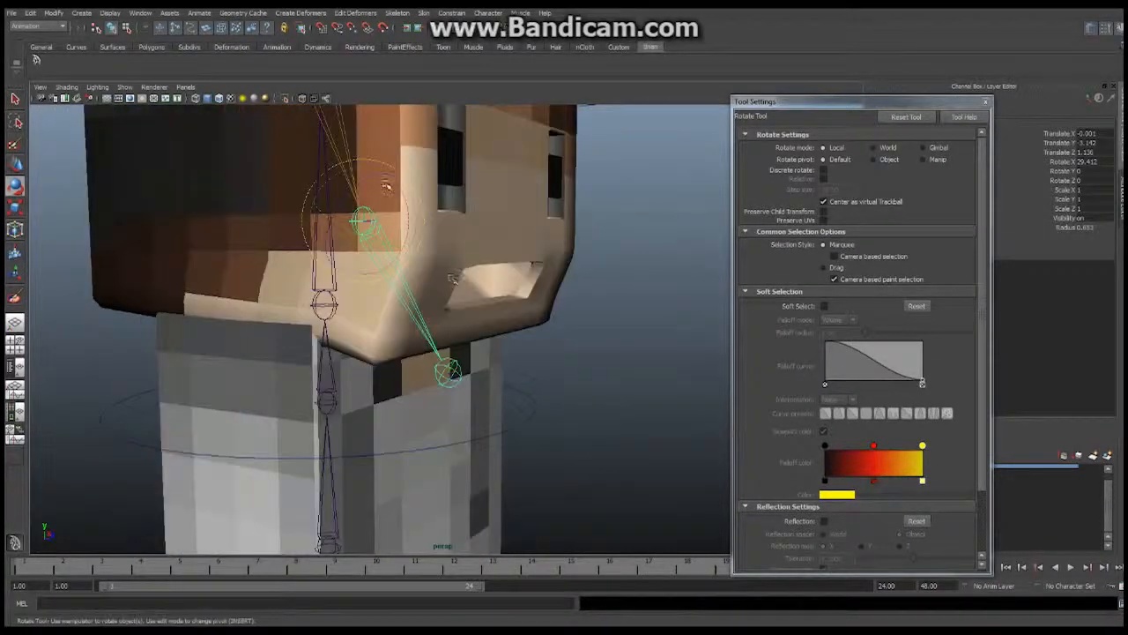
pyautogui.moveTo(398, 187); pyautogui.dragTo(322, 284)
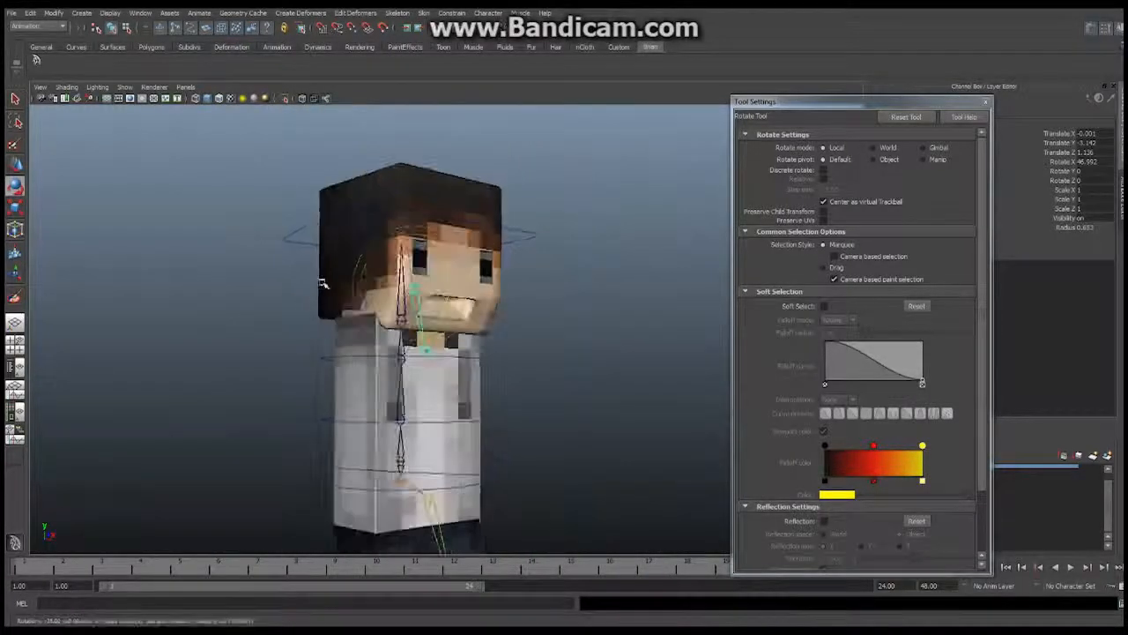
# Check the open mouth from several angles and fine-tune the jaw joint's X rotation to about 47.6°.
pyautogui.keyDown('alt'); pyautogui.moveTo(405, 296); pyautogui.dragTo(332, 315); pyautogui.keyUp('alt')
pyautogui.keyDown('alt'); pyautogui.moveTo(332, 315); pyautogui.dragTo(427, 243, button='right'); pyautogui.keyUp('alt')
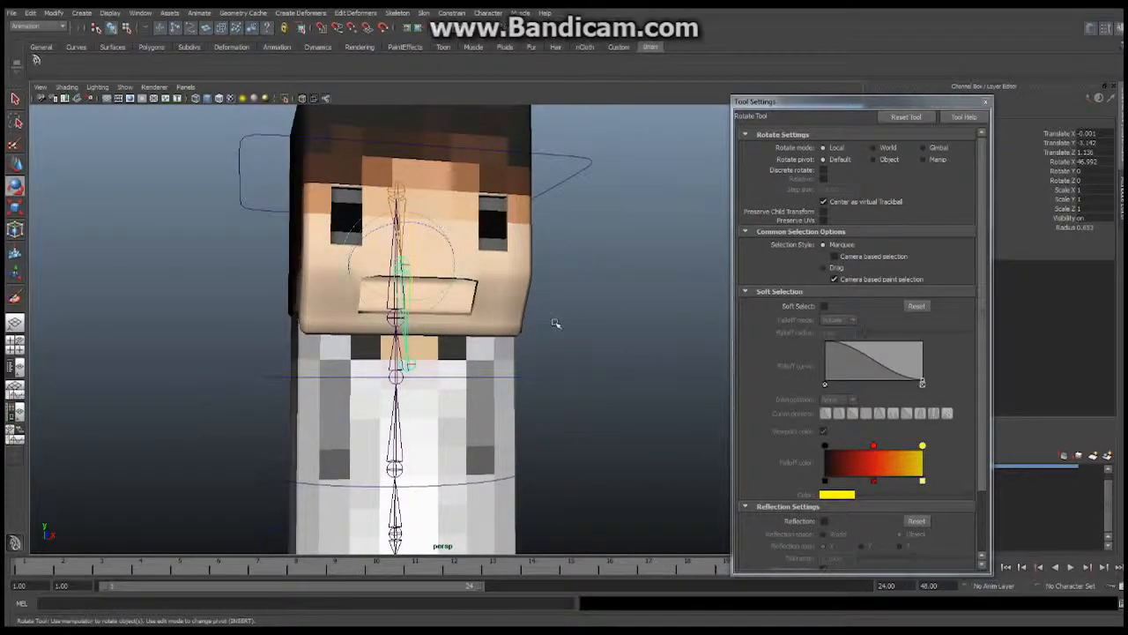
pyautogui.keyDown('alt'); pyautogui.moveTo(555, 323); pyautogui.dragTo(380, 324); pyautogui.keyUp('alt')
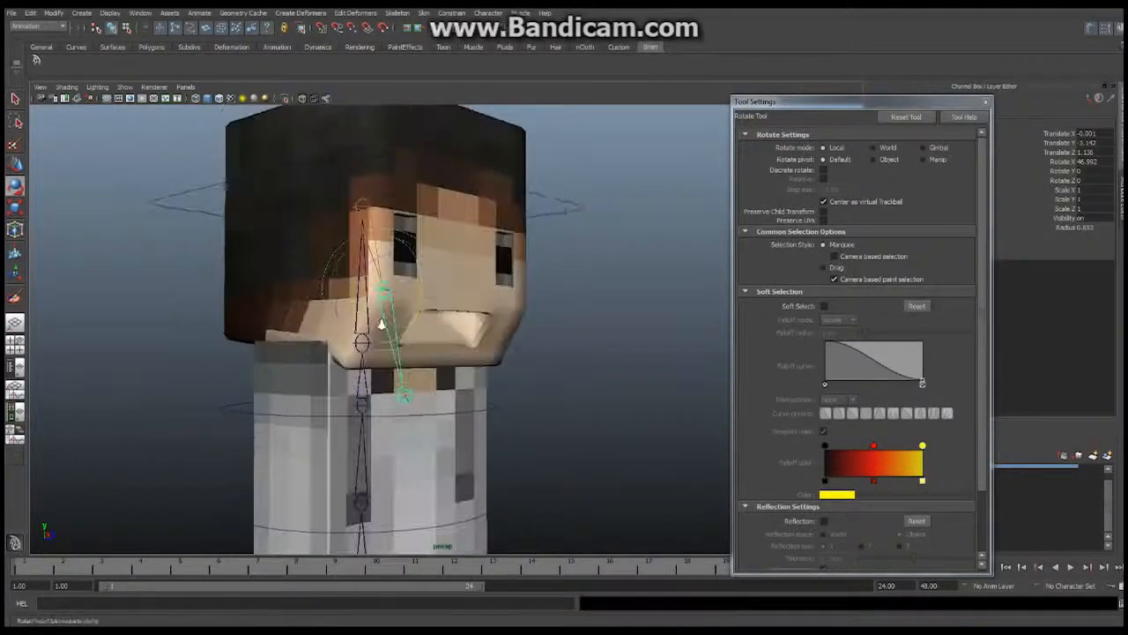
pyautogui.scroll(5, 382, 324)
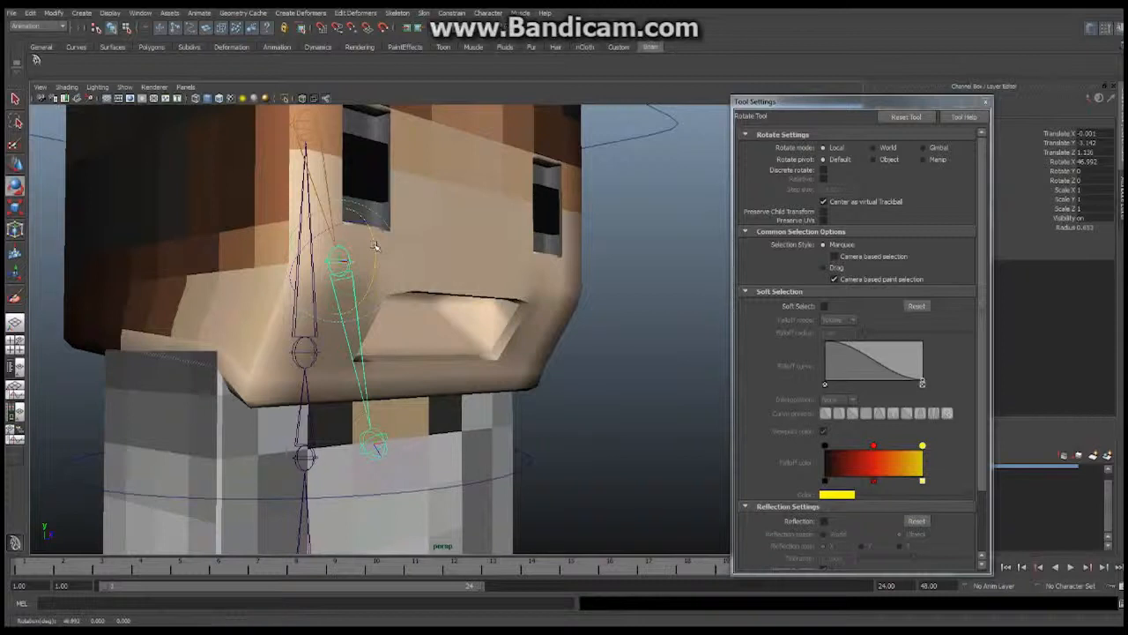
pyautogui.moveTo(374, 246); pyautogui.dragTo(376, 252)
pyautogui.scroll(-5, 376, 252)
pyautogui.keyDown('alt'); pyautogui.moveTo(403, 288); pyautogui.dragTo(361, 317); pyautogui.keyUp('alt')
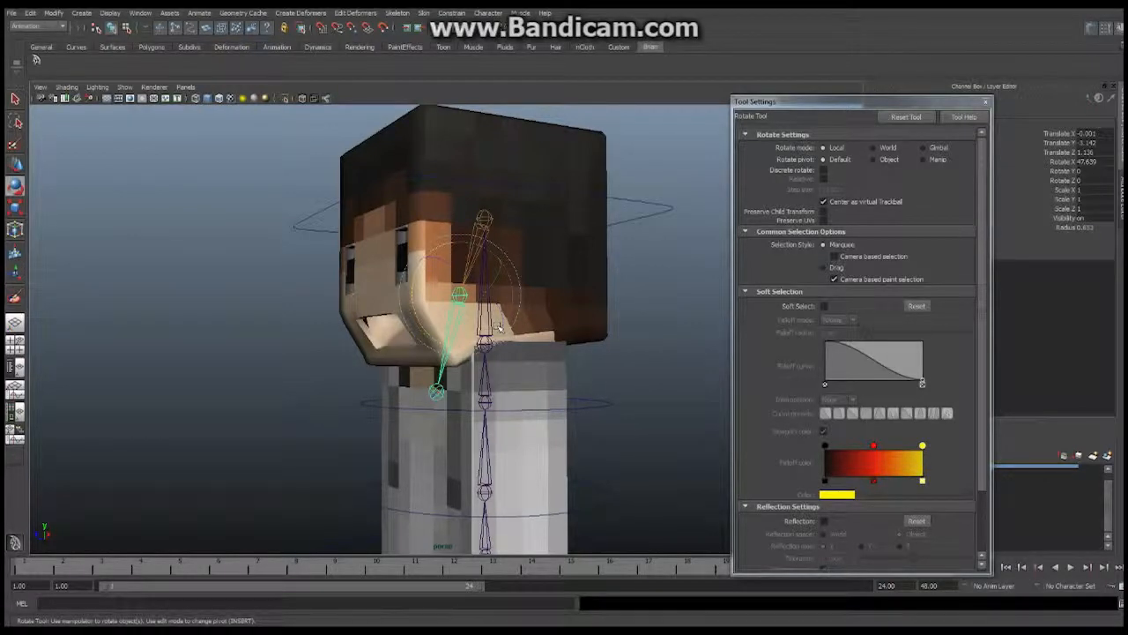
pyautogui.keyDown('alt'); pyautogui.moveTo(321, 322); pyautogui.dragTo(478, 271, button='right'); pyautogui.keyUp('alt')
pyautogui.keyDown('alt'); pyautogui.moveTo(477, 270); pyautogui.dragTo(643, 313); pyautogui.keyUp('alt')
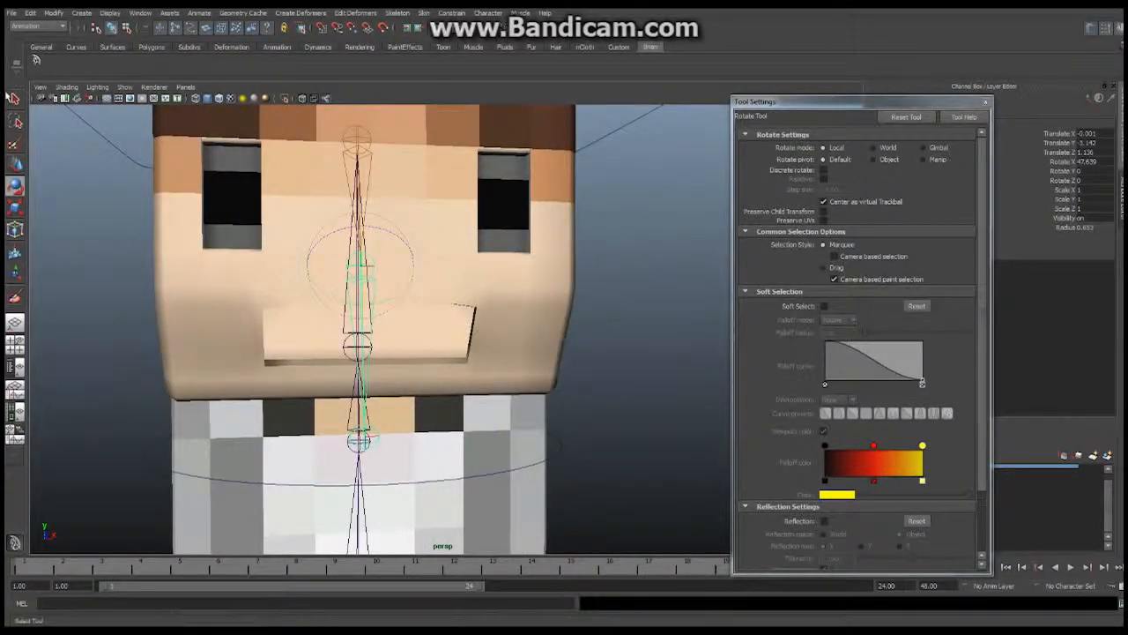
# Select the head mesh and hide the joints in the perspective view.
pyautogui.click(15, 99)
pyautogui.moveTo(431, 170)
pyautogui.mouseDown(button='right')
pyautogui.moveTo(476, 159)
pyautogui.moveTo(445, 169)
pyautogui.mouseUp(button='right')
pyautogui.click(444, 171)
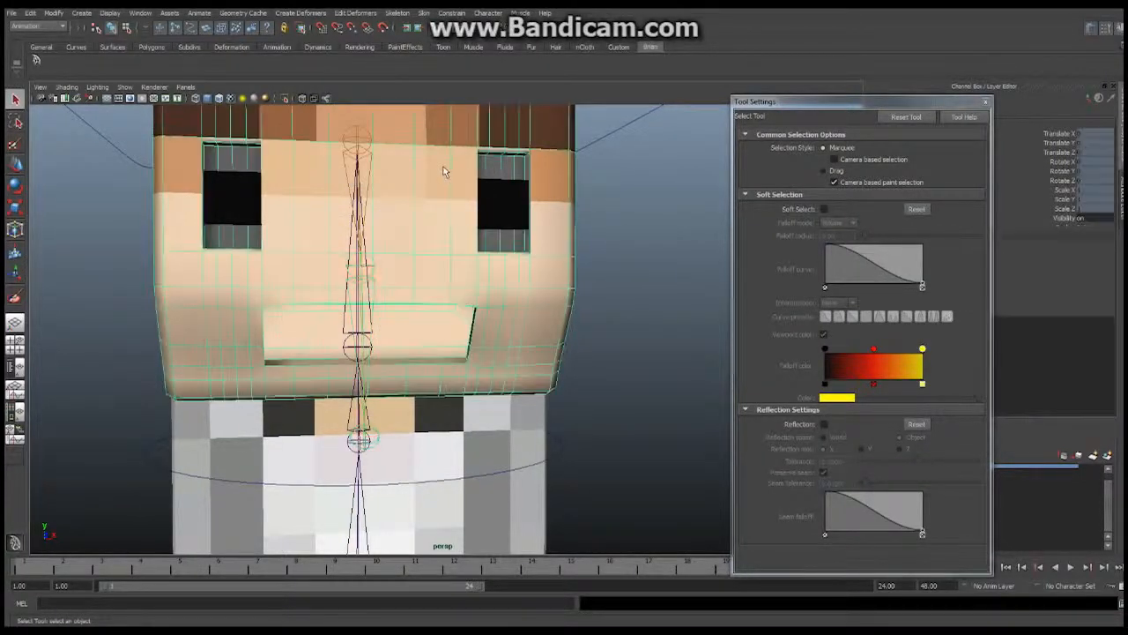
pyautogui.scroll(-4, 660, 231)
pyautogui.click(125, 87)
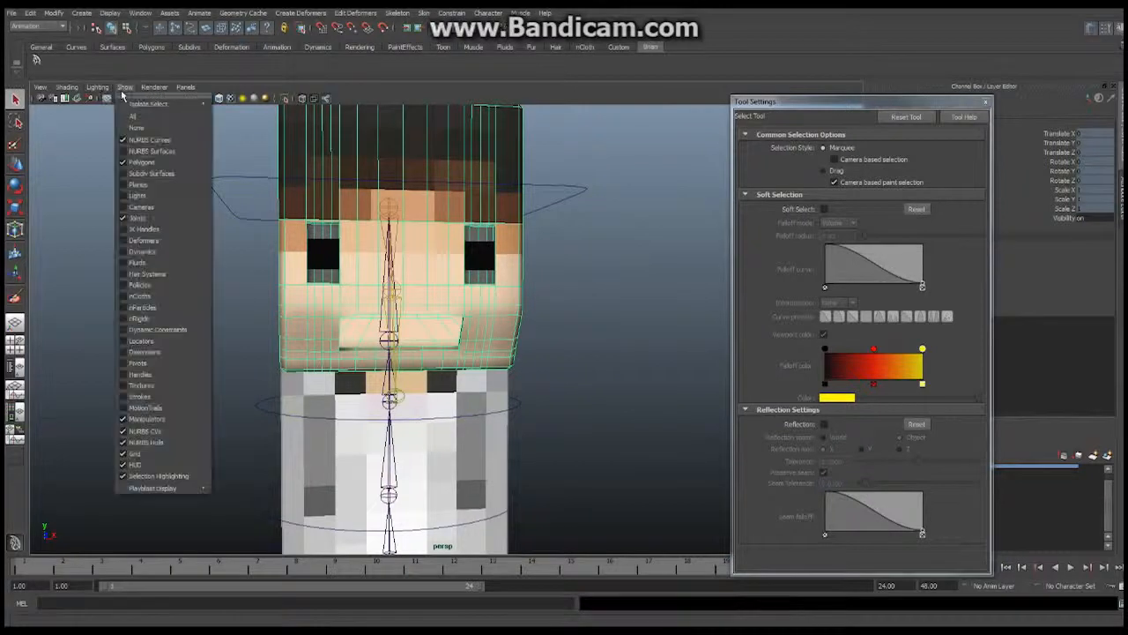
pyautogui.click(148, 218)
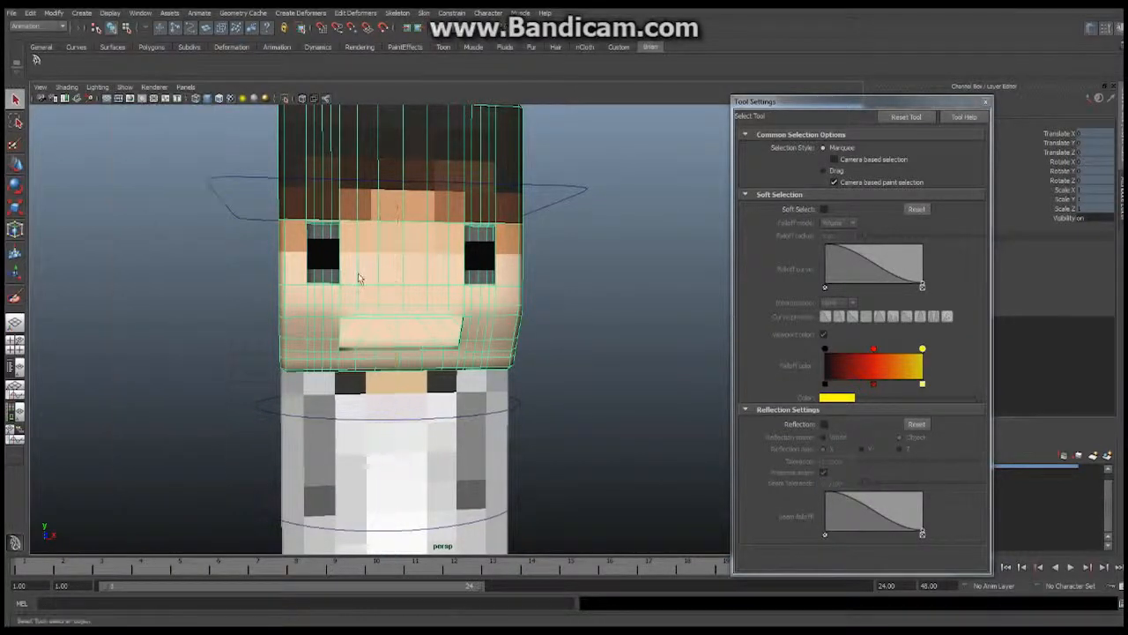
pyautogui.keyDown('alt'); pyautogui.moveTo(361, 280); pyautogui.dragTo(438, 247); pyautogui.keyUp('alt')
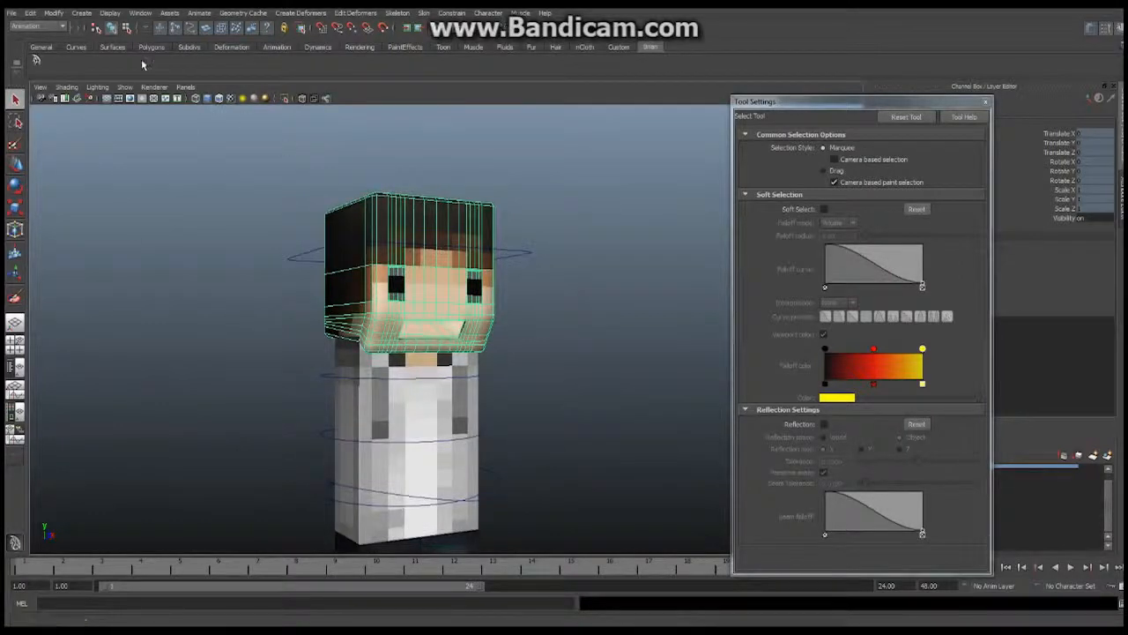
# Duplicate the open-mouthed head mesh and close the tool settings window.
pyautogui.click(30, 12)
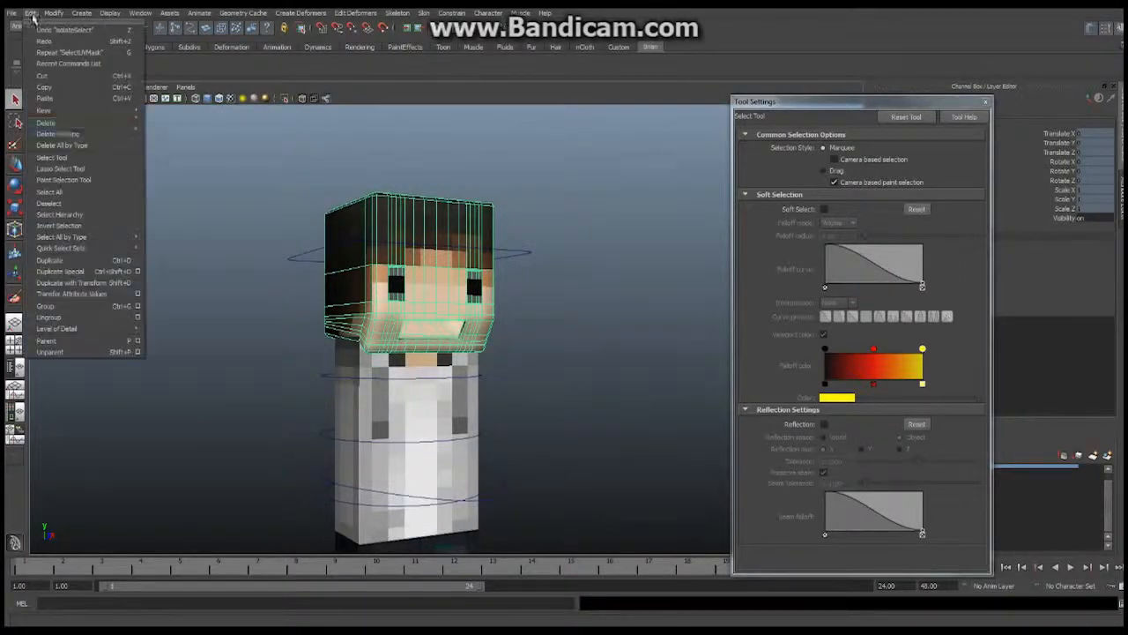
pyautogui.click(74, 261)
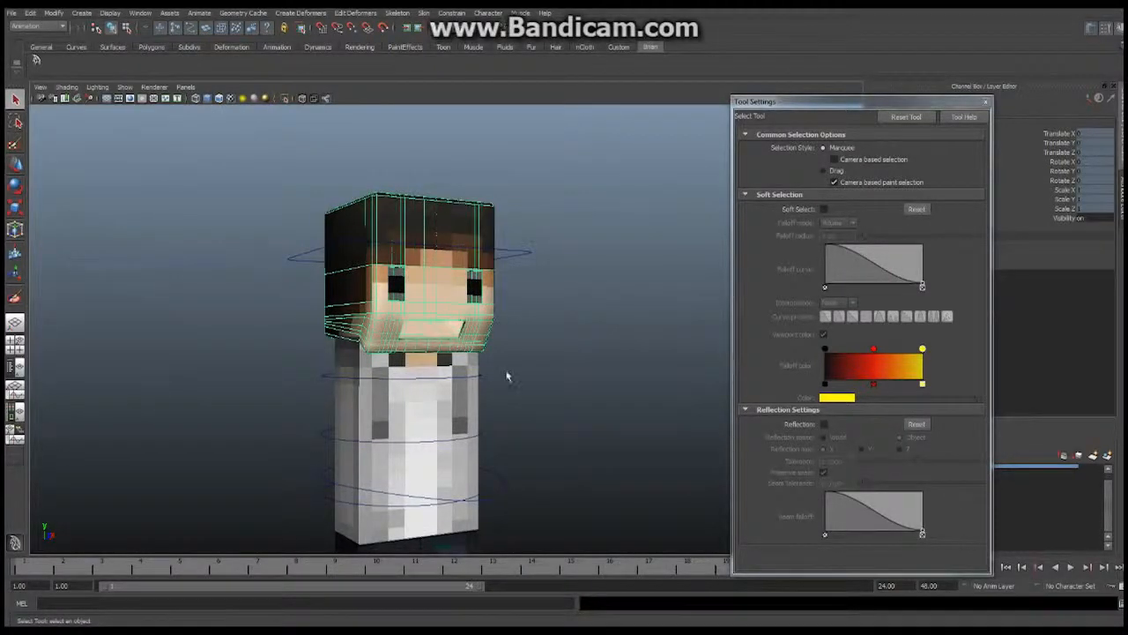
pyautogui.click(985, 102)
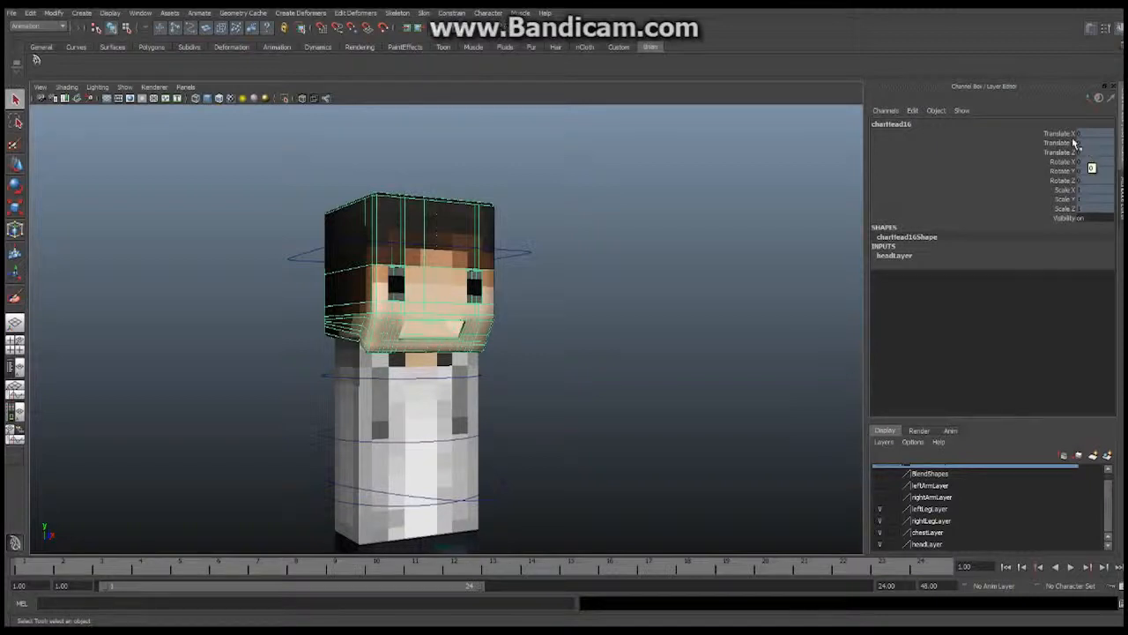
# Unlock the duplicated head's translate, rotate and scale channels.
pyautogui.click(15, 165)
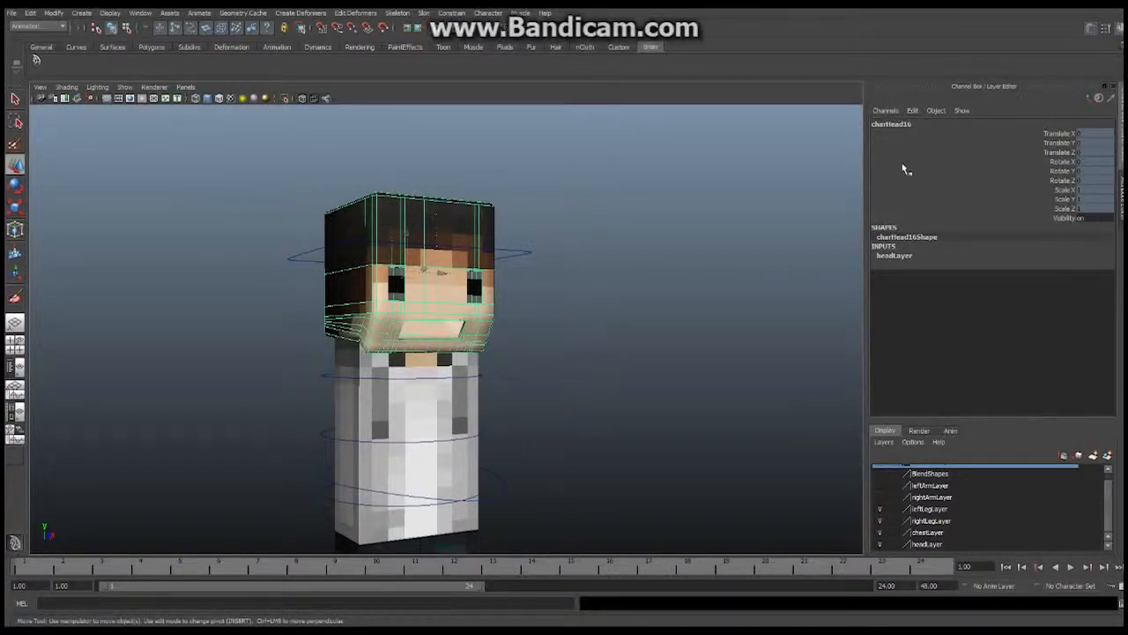
pyautogui.click(1059, 133)
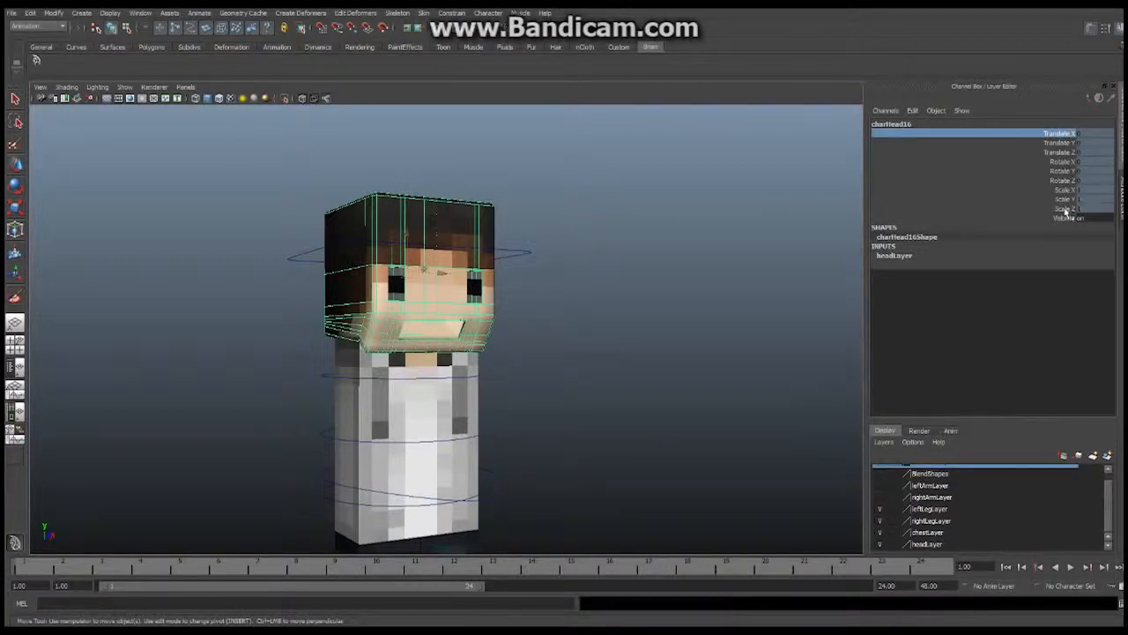
pyautogui.keyDown('shift'); pyautogui.click(1065, 211); pyautogui.keyUp('shift')
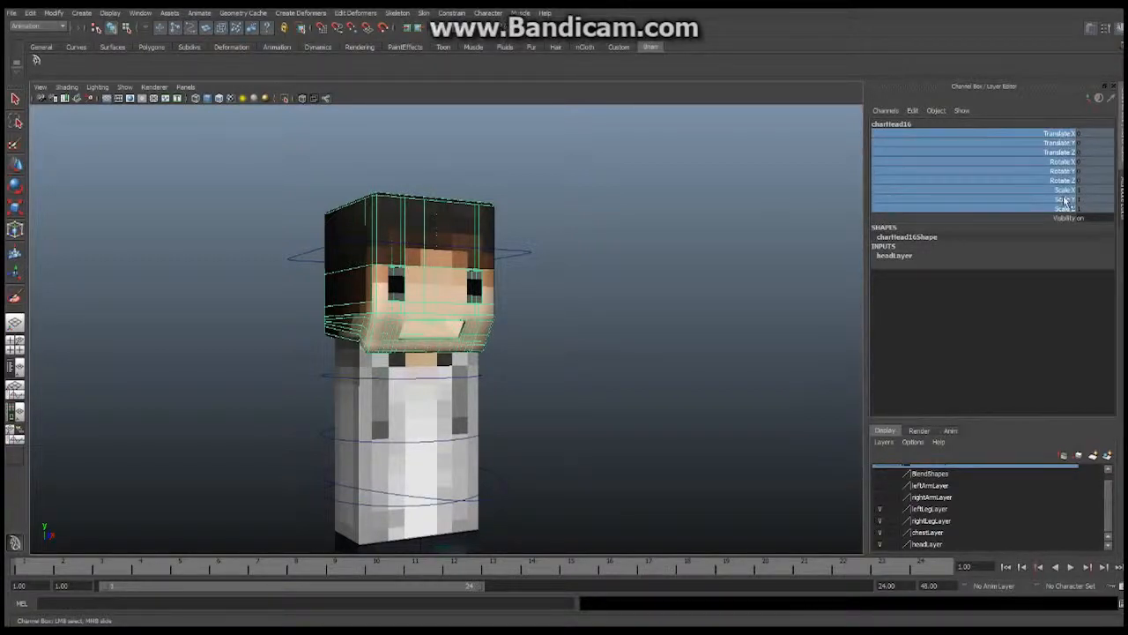
pyautogui.rightClick(1052, 171)
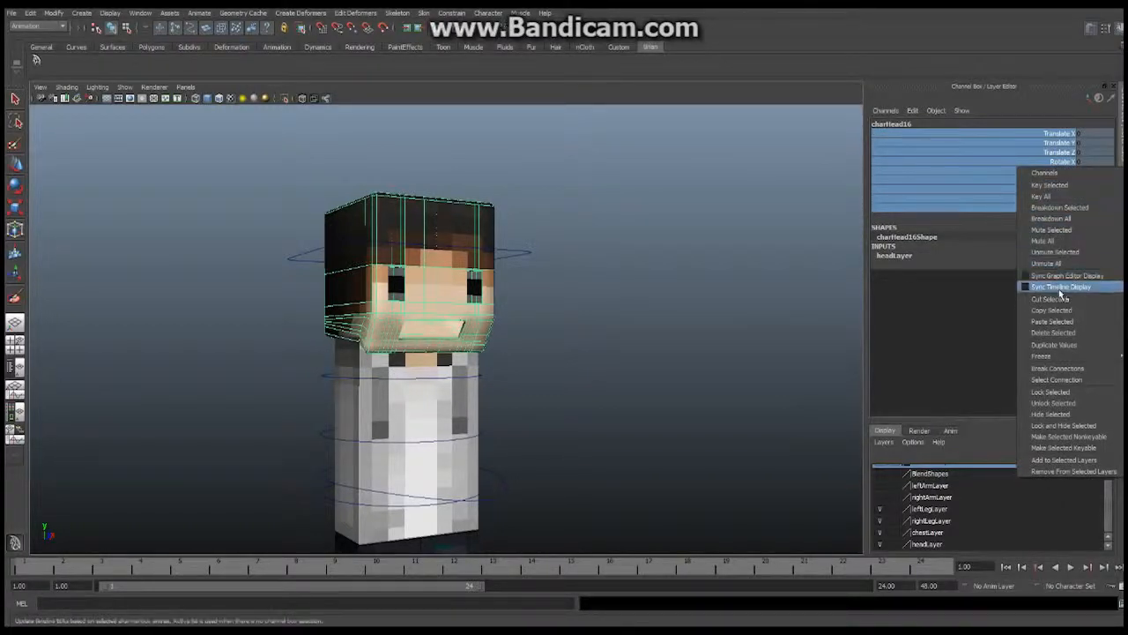
pyautogui.click(1061, 404)
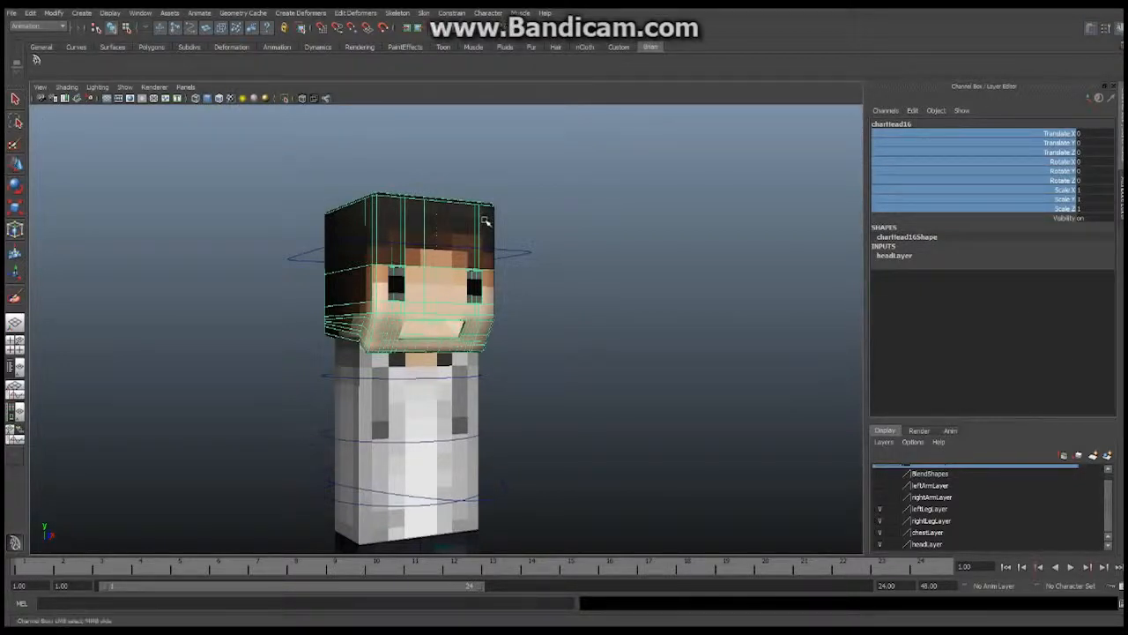
# Move the duplicated head straight up above the character, to about 18.2 in Translate Y.
pyautogui.click(15, 166)
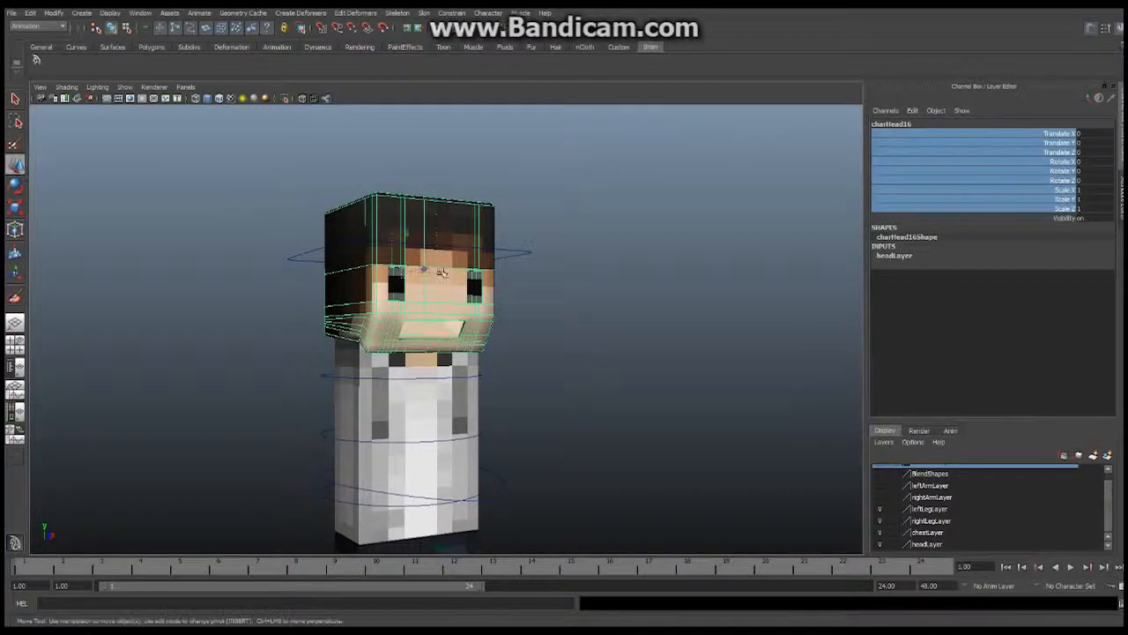
pyautogui.moveTo(408, 234); pyautogui.dragTo(410, 119)
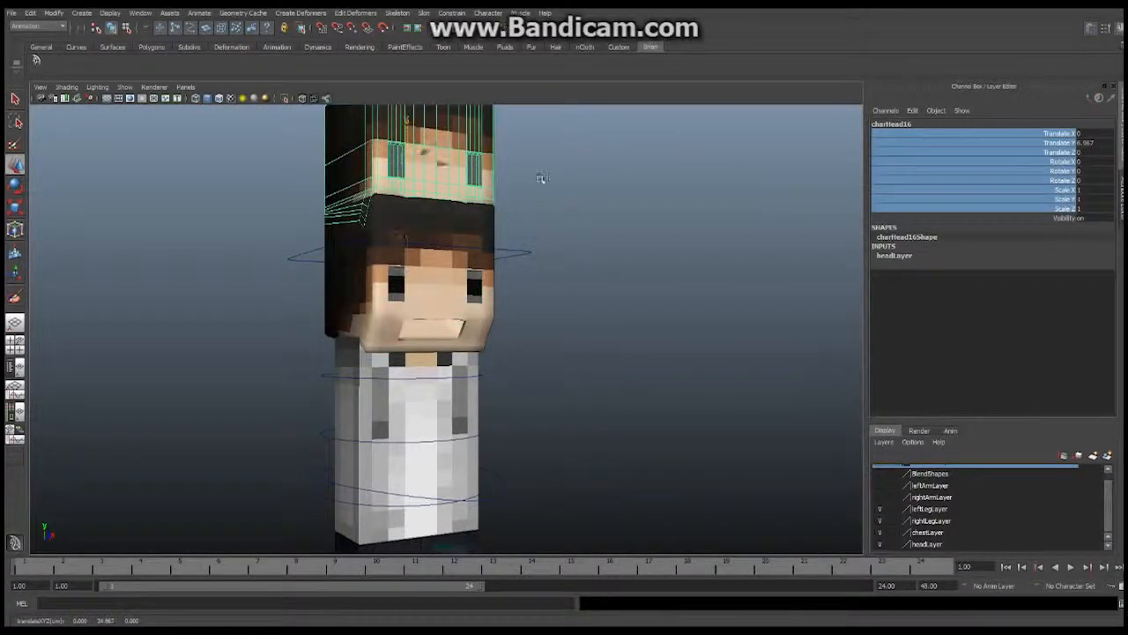
pyautogui.keyDown('alt'); pyautogui.moveTo(410, 119); pyautogui.dragTo(427, 342, button='middle'); pyautogui.keyUp('alt')
pyautogui.moveTo(431, 337); pyautogui.dragTo(433, 155)
pyautogui.keyDown('alt'); pyautogui.moveTo(594, 302); pyautogui.dragTo(481, 266, button='right'); pyautogui.keyUp('alt')
pyautogui.keyDown('alt'); pyautogui.moveTo(477, 366); pyautogui.dragTo(432, 272, button='middle'); pyautogui.keyUp('alt')
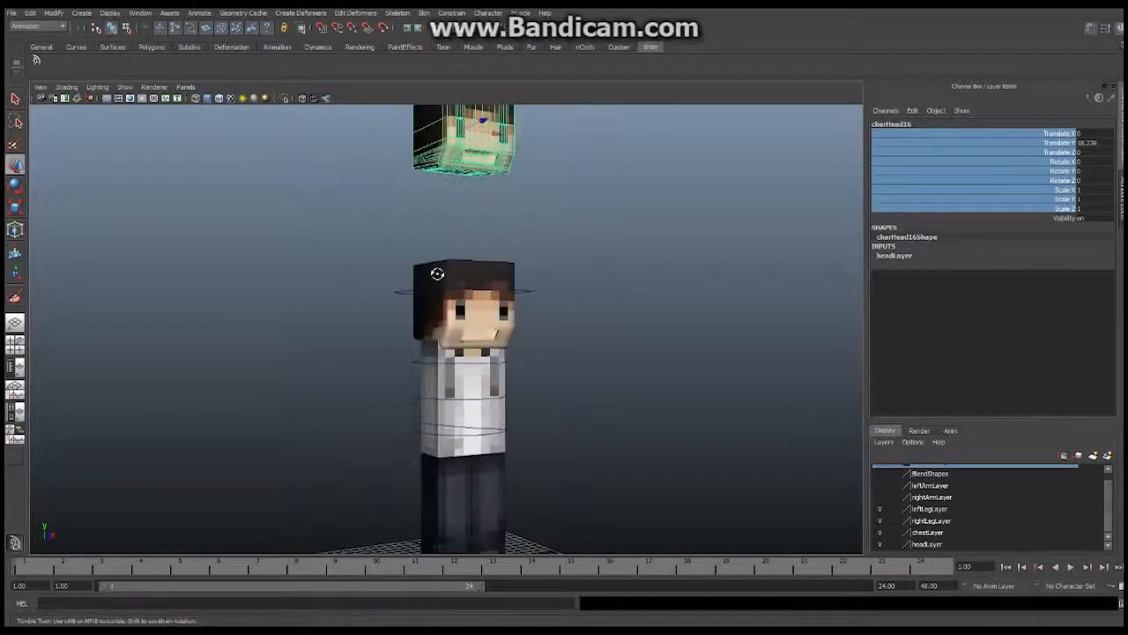
# Show the joints in the view again and return the jaw joint to its preferred angle.
pyautogui.click(126, 88)
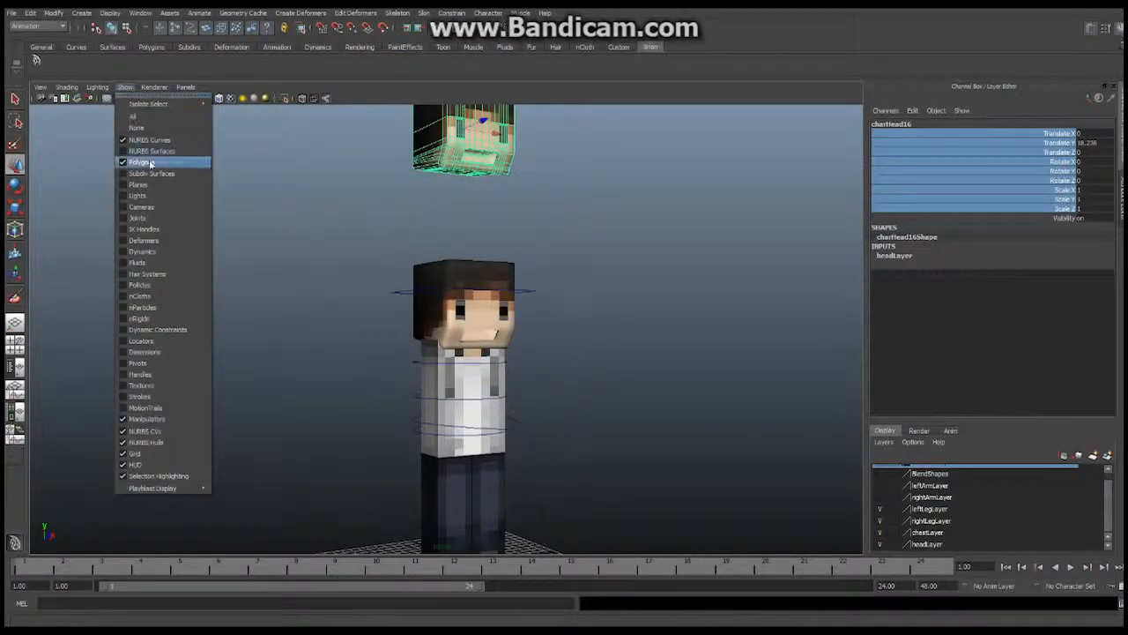
pyautogui.click(137, 218)
pyautogui.keyDown('alt'); pyautogui.moveTo(396, 300); pyautogui.dragTo(366, 305); pyautogui.keyUp('alt')
pyautogui.scroll(5, 365, 305)
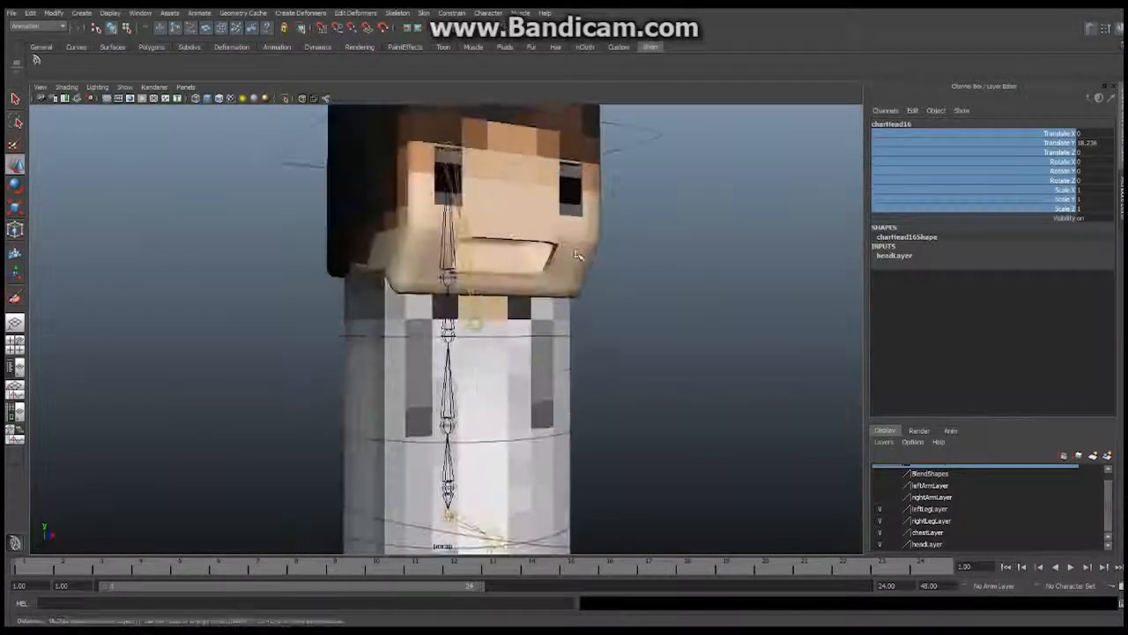
pyautogui.click(463, 223)
pyautogui.rightClick(463, 223)
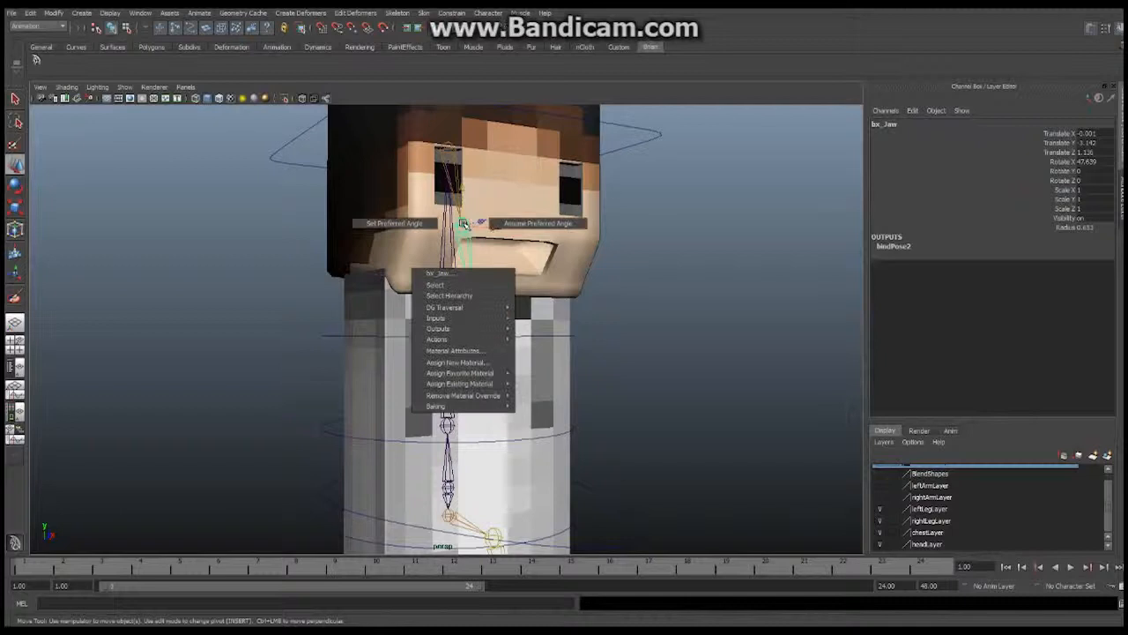
pyautogui.click(519, 223)
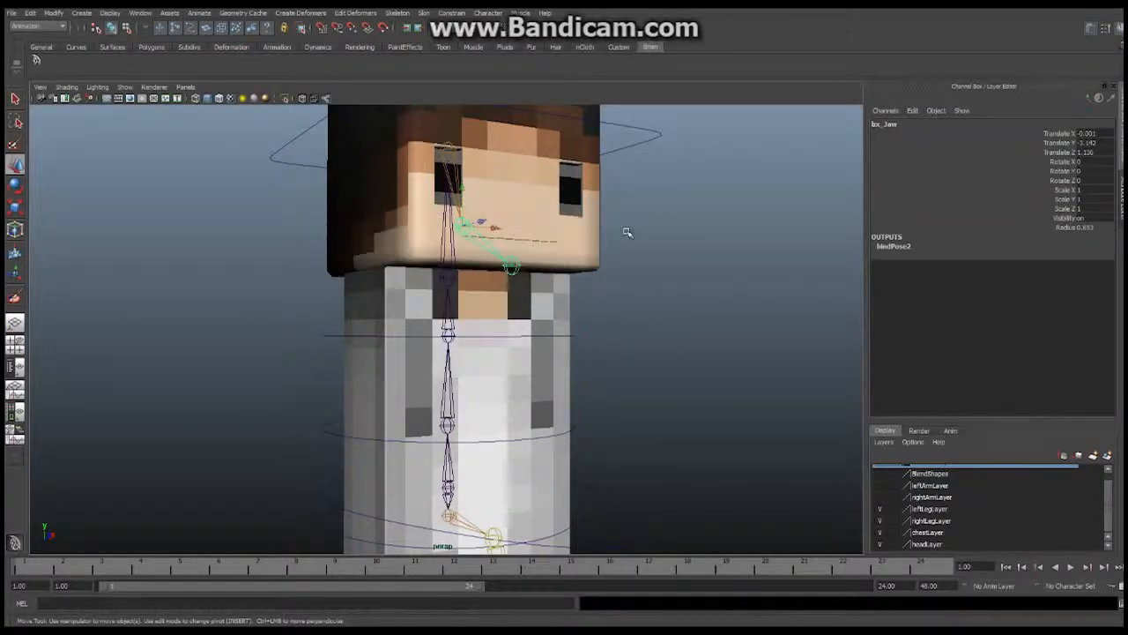
# Examine the duplicated open-mouth head and the original rigged head from the front, side and below.
pyautogui.scroll(-5, 683, 233)
pyautogui.scroll(-5, 540, 165)
pyautogui.keyDown('alt'); pyautogui.moveTo(608, 201); pyautogui.dragTo(611, 312, button='middle'); pyautogui.keyUp('alt')
pyautogui.keyDown('alt'); pyautogui.moveTo(534, 323); pyautogui.dragTo(444, 318); pyautogui.keyUp('alt')
pyautogui.keyDown('alt'); pyautogui.moveTo(473, 262); pyautogui.dragTo(538, 262); pyautogui.keyUp('alt')
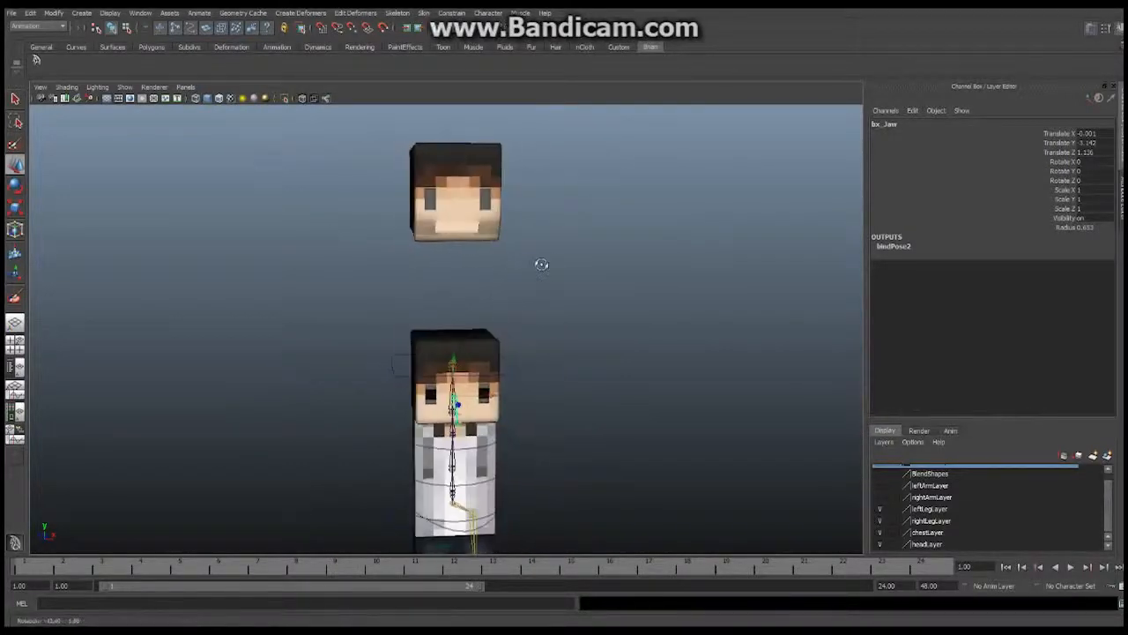
pyautogui.keyDown('alt'); pyautogui.moveTo(427, 261); pyautogui.dragTo(482, 225); pyautogui.keyUp('alt')
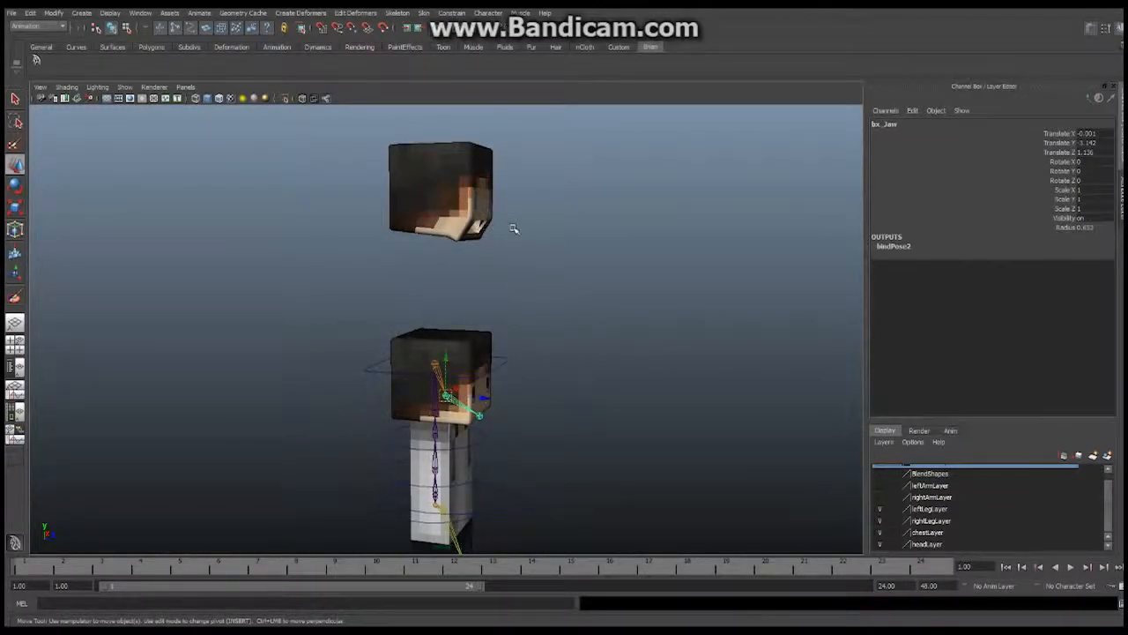
pyautogui.keyDown('alt'); pyautogui.moveTo(541, 226); pyautogui.dragTo(431, 224); pyautogui.keyUp('alt')
pyautogui.keyDown('alt'); pyautogui.moveTo(431, 224); pyautogui.dragTo(596, 224, button='right'); pyautogui.keyUp('alt')
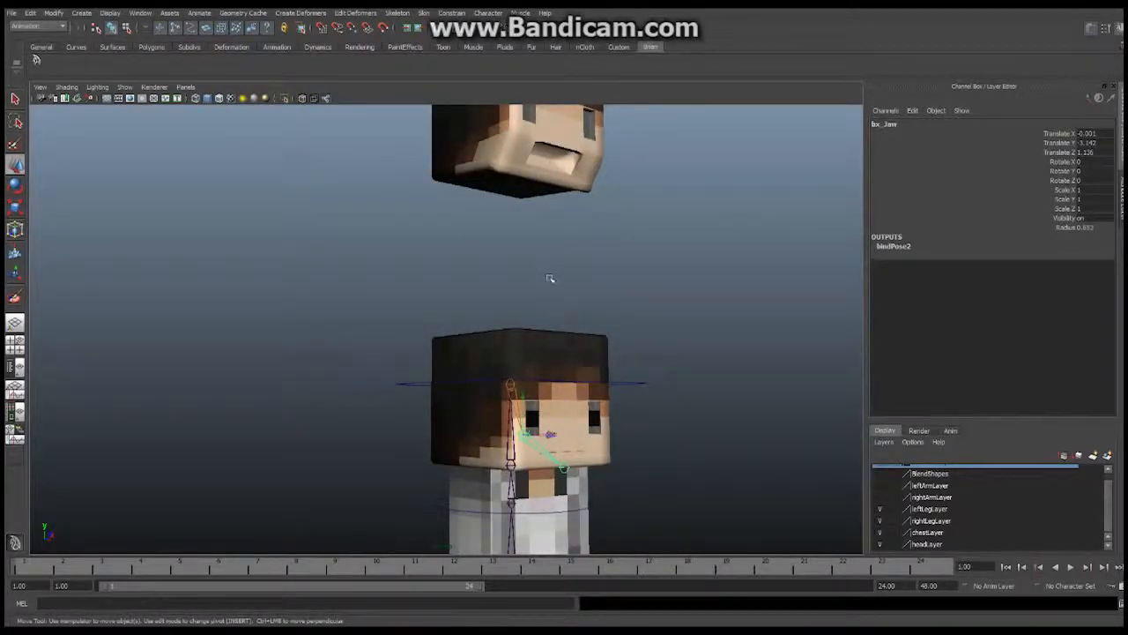
# Detach the skin from the original head mesh on the character's body.
pyautogui.keyDown('alt'); pyautogui.moveTo(644, 318); pyautogui.dragTo(574, 295); pyautogui.keyUp('alt')
pyautogui.click(574, 295)
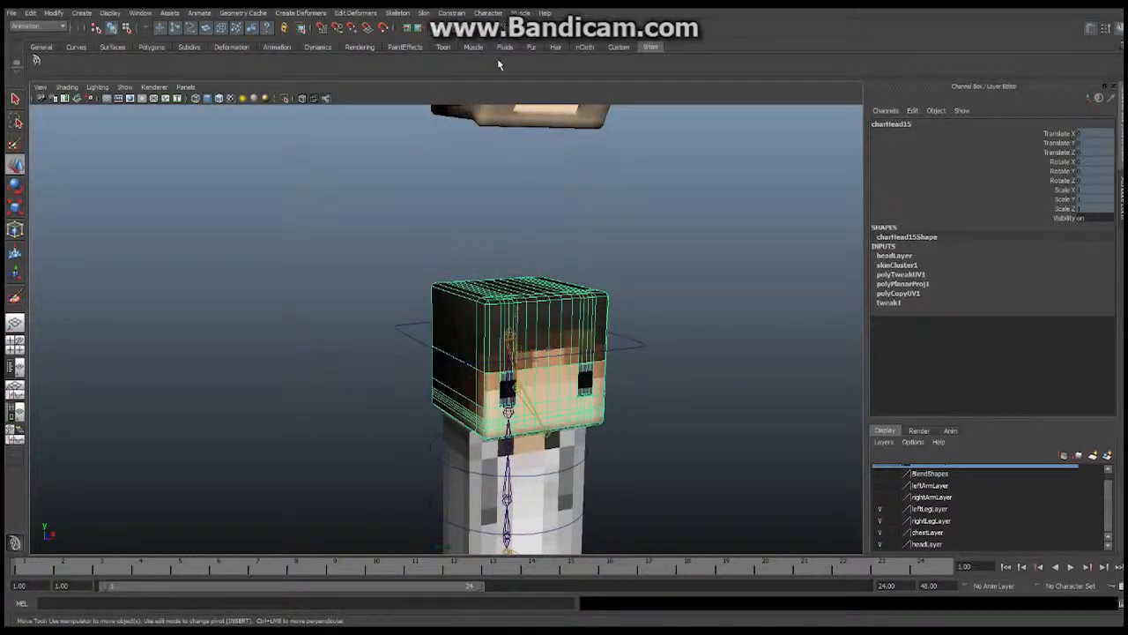
pyautogui.click(424, 14)
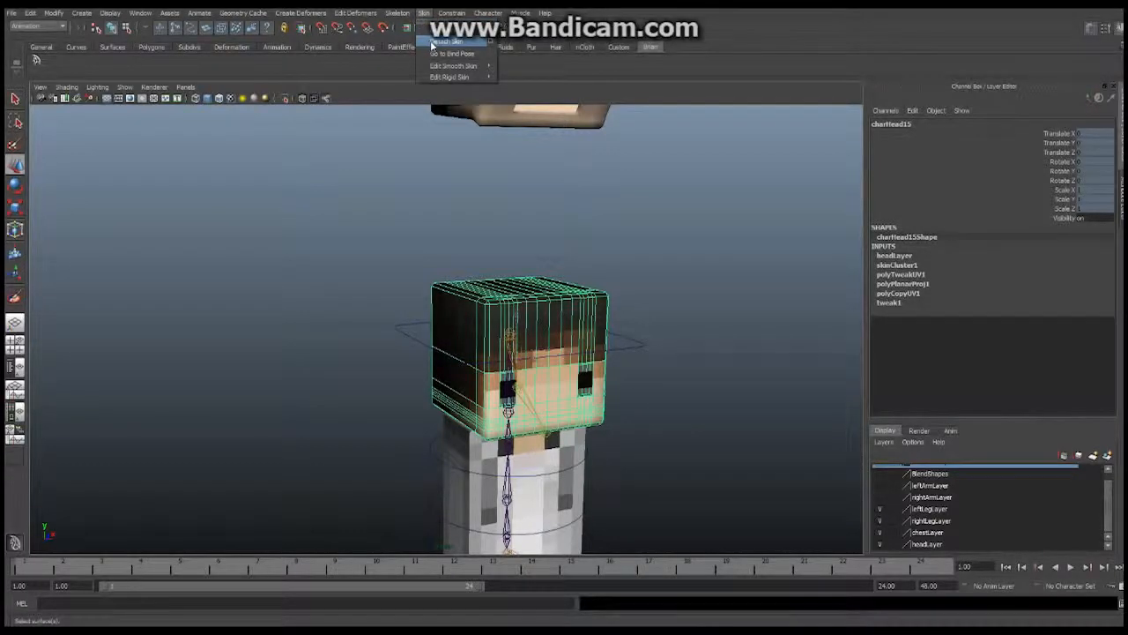
pyautogui.click(445, 41)
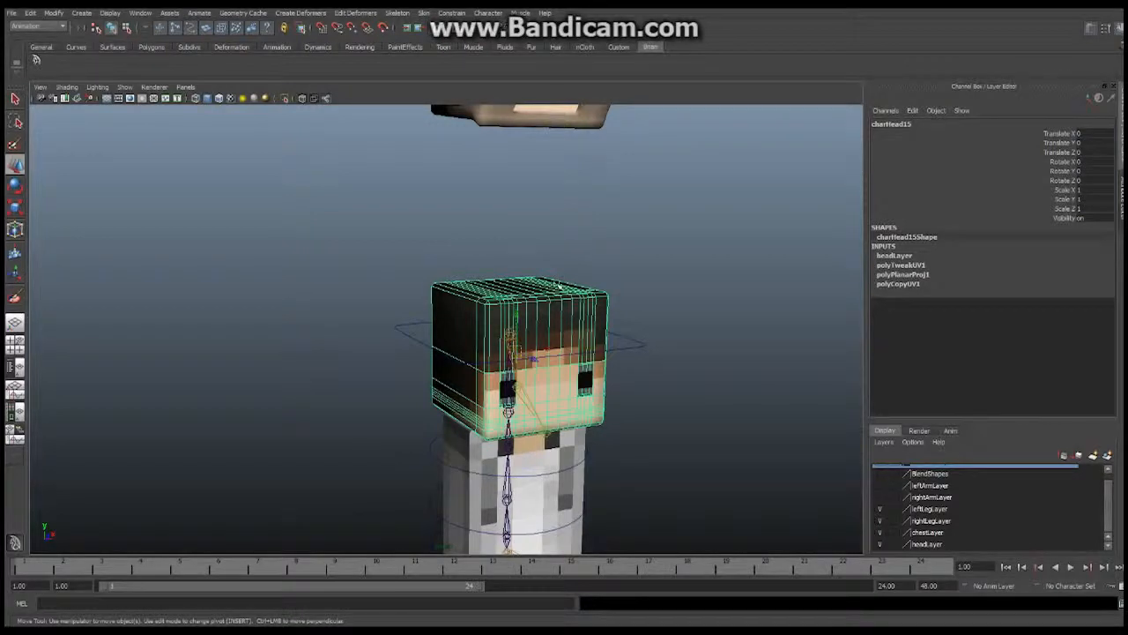
# Try rotating the head control slightly around Y to test the detached head, and undo the rotation.
pyautogui.click(640, 347)
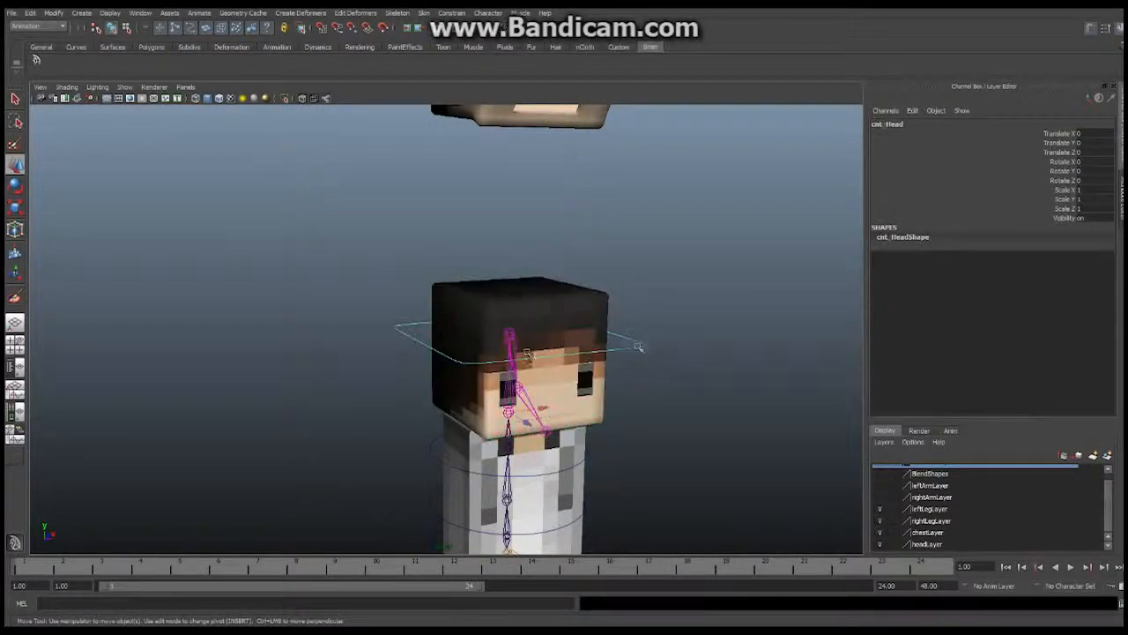
pyautogui.click(15, 186)
pyautogui.moveTo(538, 427); pyautogui.dragTo(538, 419)
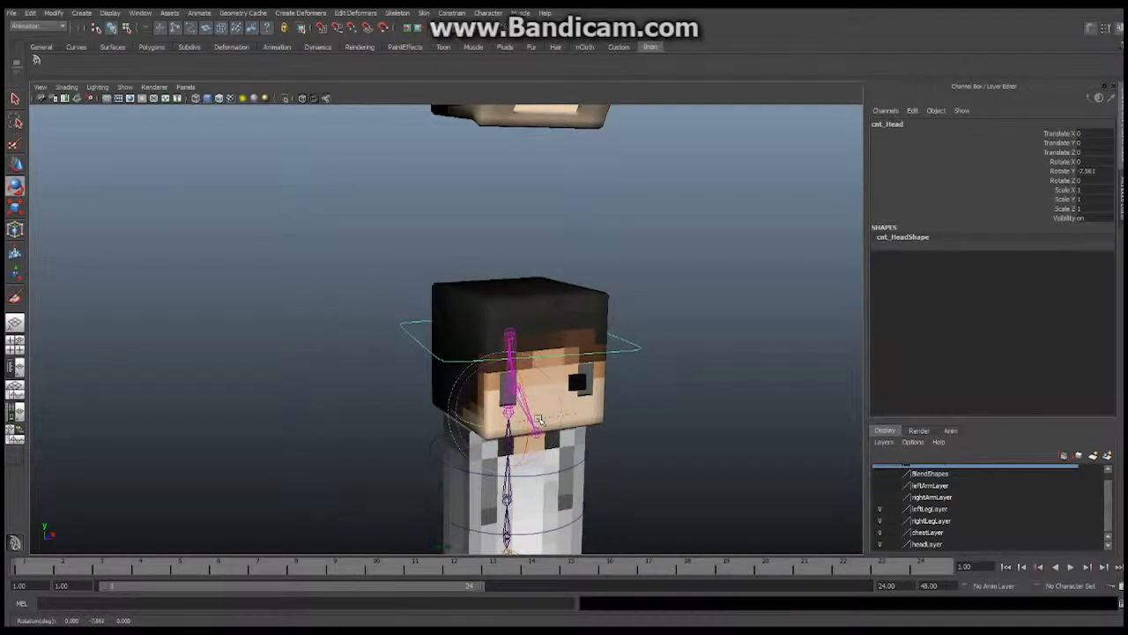
pyautogui.hotkey('ctrl', 'z')
# Lower the duplicated open-mouth head toward the character, to about 13.2 in Translate Y.
pyautogui.keyDown('alt'); pyautogui.moveTo(615, 89); pyautogui.dragTo(558, 235); pyautogui.keyUp('alt')
pyautogui.keyDown('alt'); pyautogui.moveTo(557, 203); pyautogui.dragTo(556, 338, button='middle'); pyautogui.keyUp('alt')
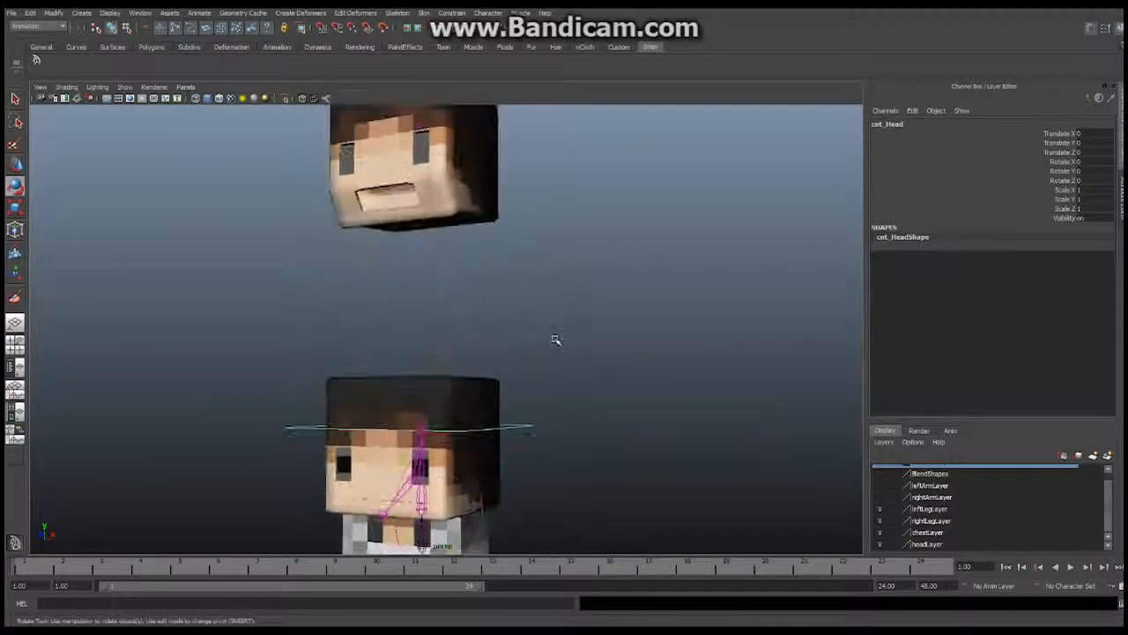
pyautogui.keyDown('alt'); pyautogui.moveTo(556, 337); pyautogui.dragTo(527, 275, button='right'); pyautogui.keyUp('alt')
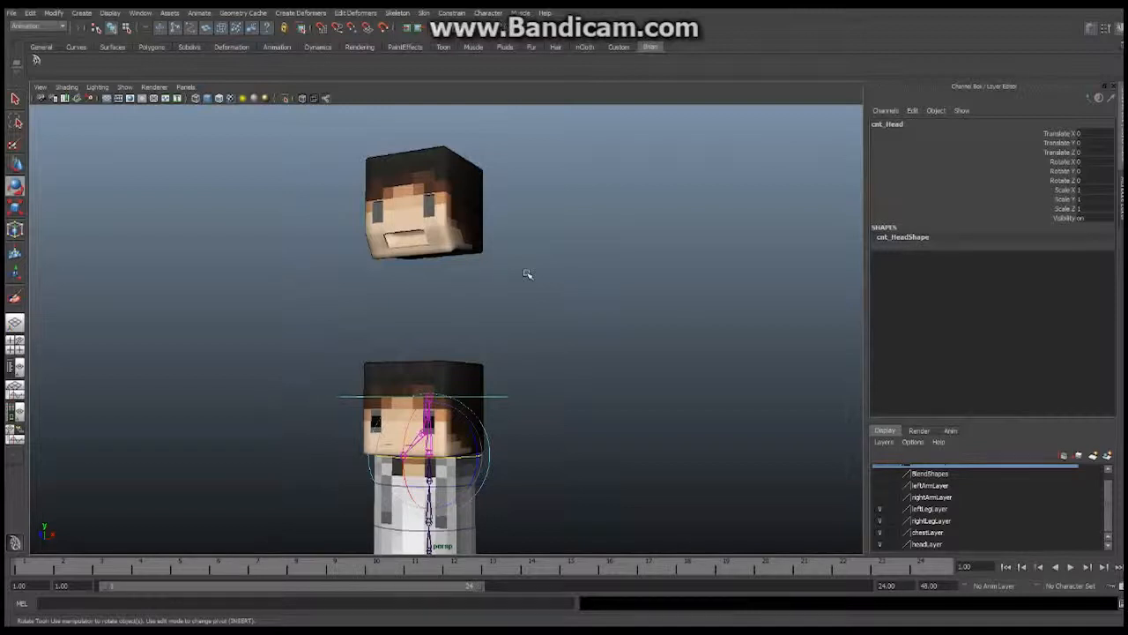
pyautogui.keyDown('alt'); pyautogui.moveTo(516, 273); pyautogui.dragTo(443, 293); pyautogui.keyUp('alt')
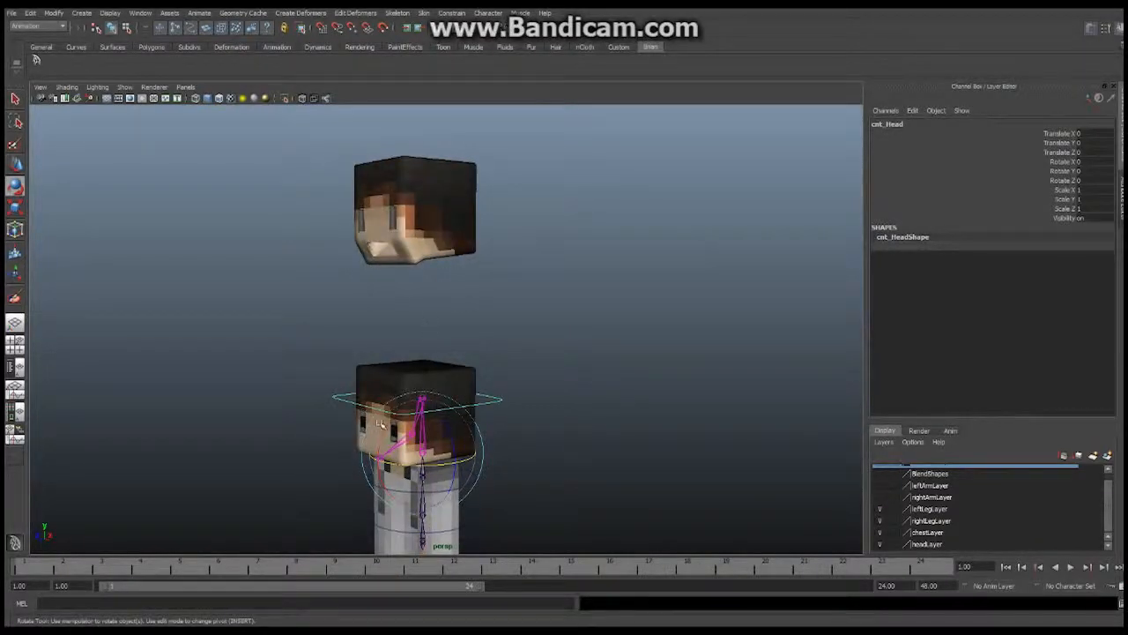
pyautogui.keyDown('alt'); pyautogui.moveTo(485, 353); pyautogui.dragTo(398, 372); pyautogui.keyUp('alt')
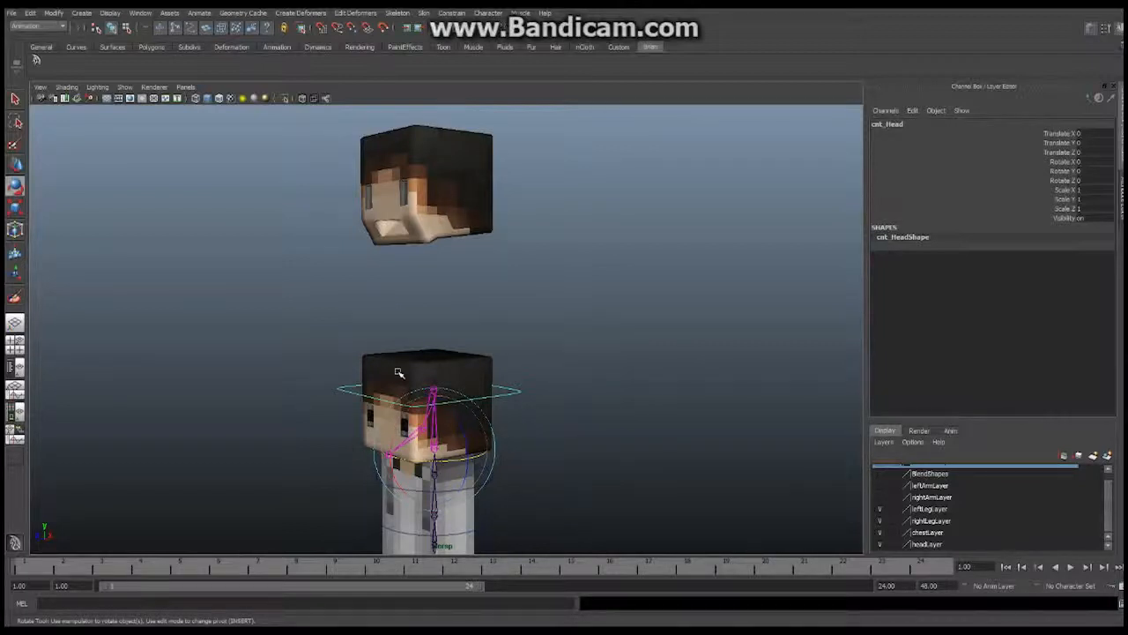
pyautogui.click(458, 240)
pyautogui.press('w')
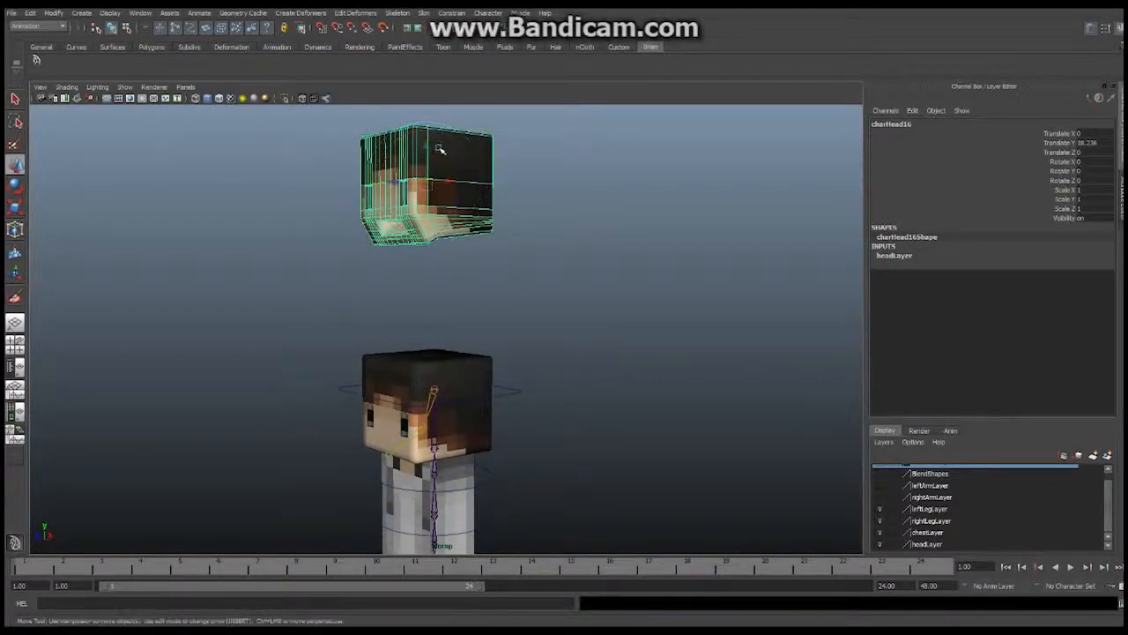
pyautogui.moveTo(440, 150); pyautogui.dragTo(427, 201)
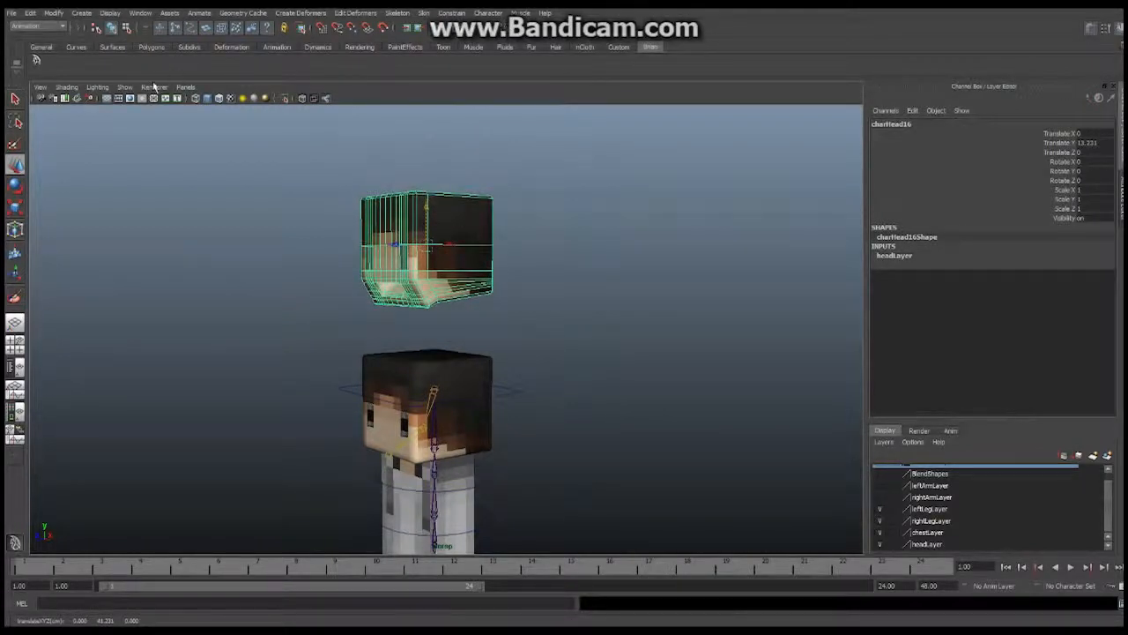
# Hide the joints in the view and clear the selection.
pyautogui.click(125, 86)
pyautogui.click(141, 217)
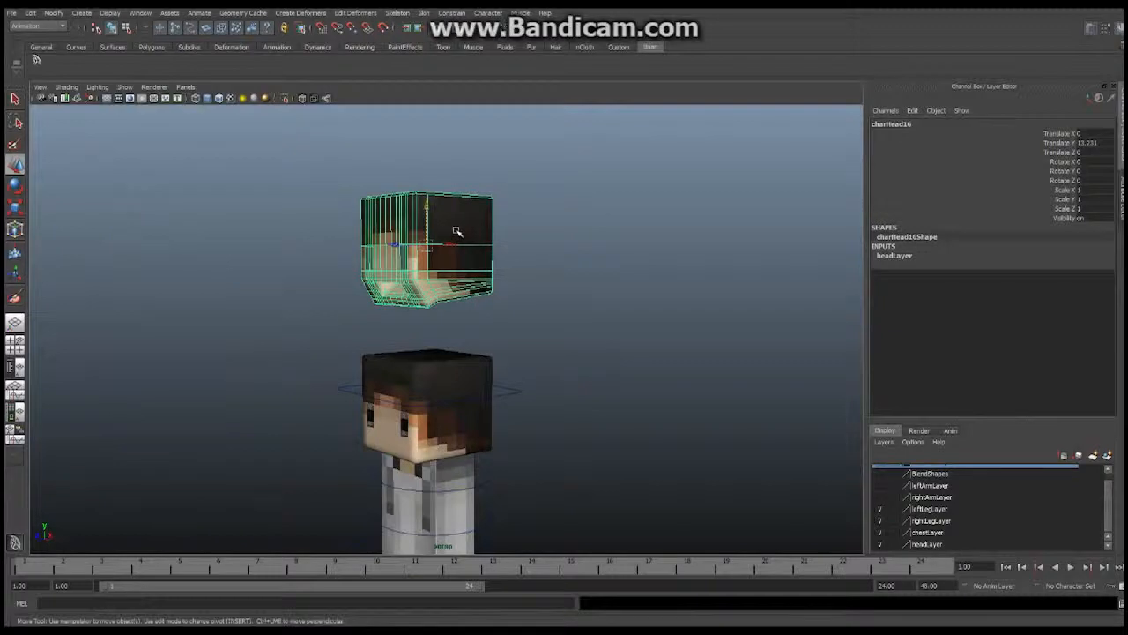
pyautogui.click(499, 317)
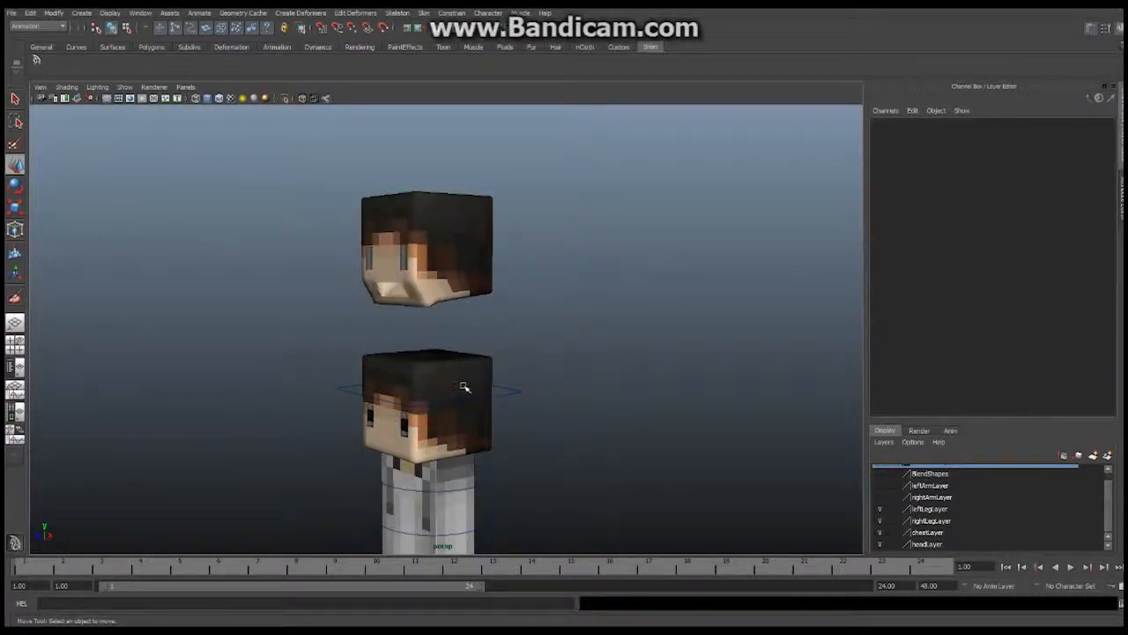
# Rename the duplicated open-mouth head as charOPenMouth.
pyautogui.keyDown('alt'); pyautogui.moveTo(467, 385); pyautogui.dragTo(456, 345); pyautogui.keyUp('alt')
pyautogui.click(465, 246)
pyautogui.doubleClick(909, 124)
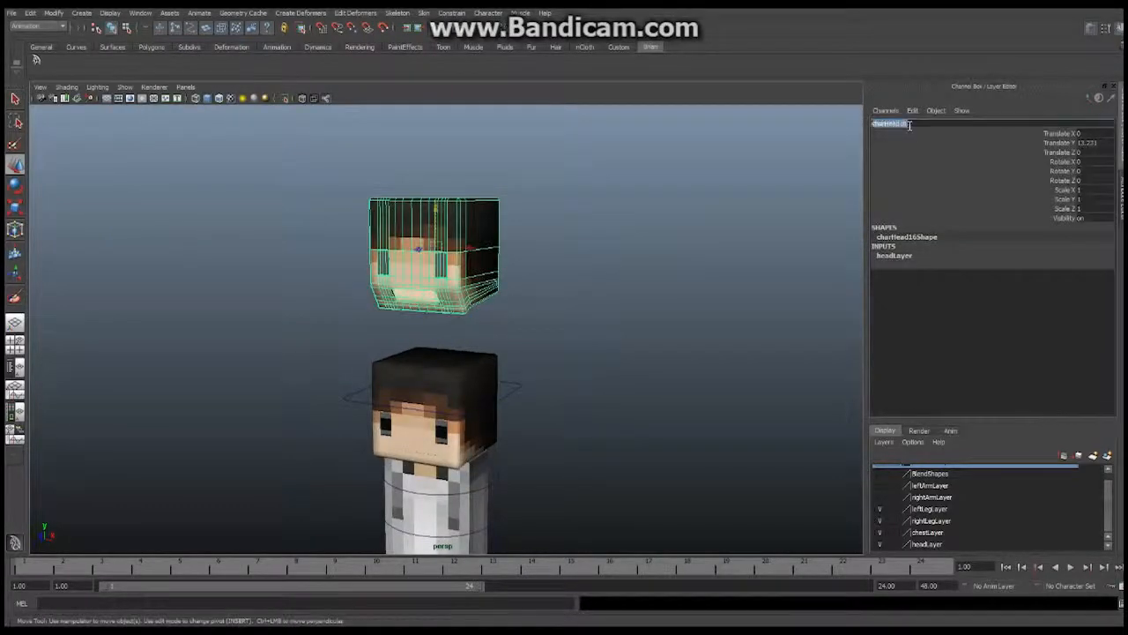
pyautogui.write('E')
pyautogui.write('harOPenMouth')
pyautogui.press('Return')
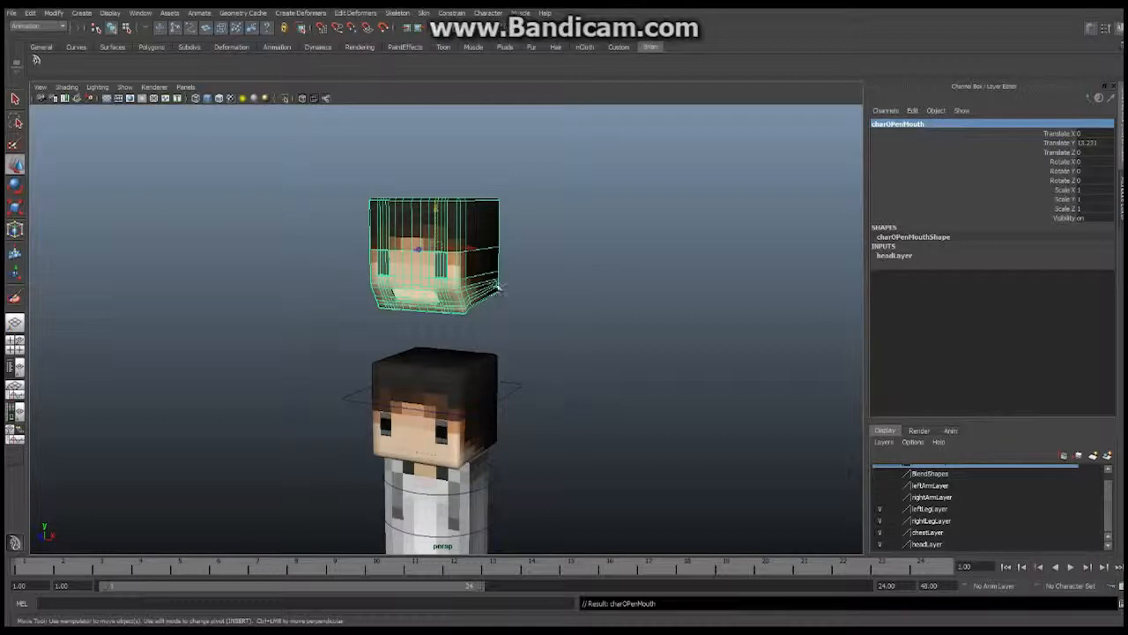
# Create a blend shape named testBlend with the open-mouth head as target and the original head as base.
pyautogui.click(472, 201)
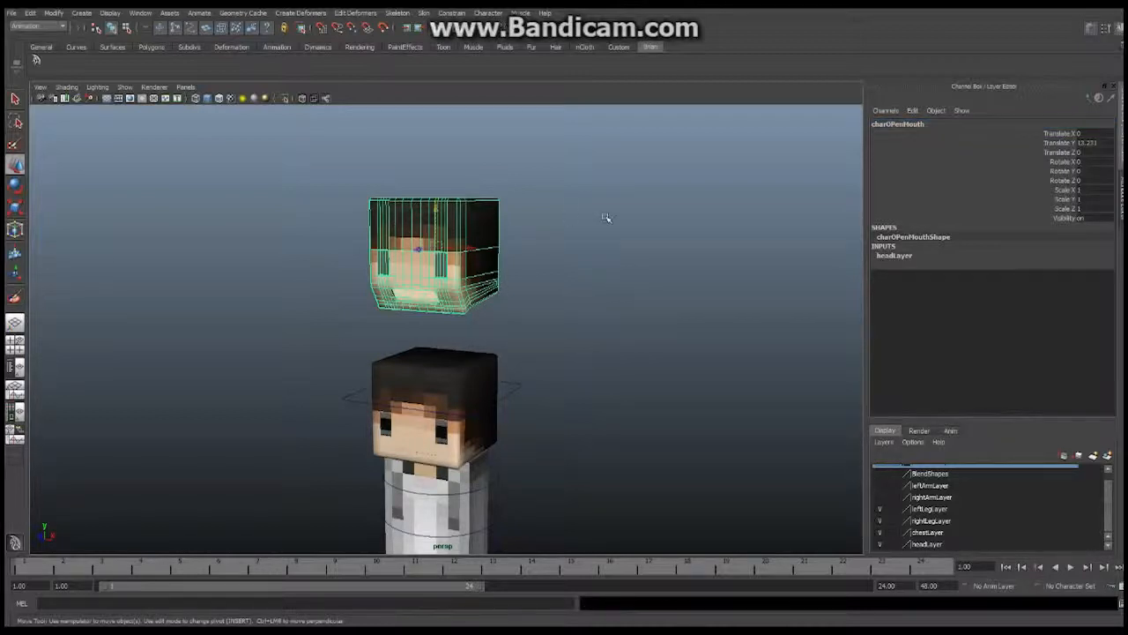
pyautogui.click(418, 352)
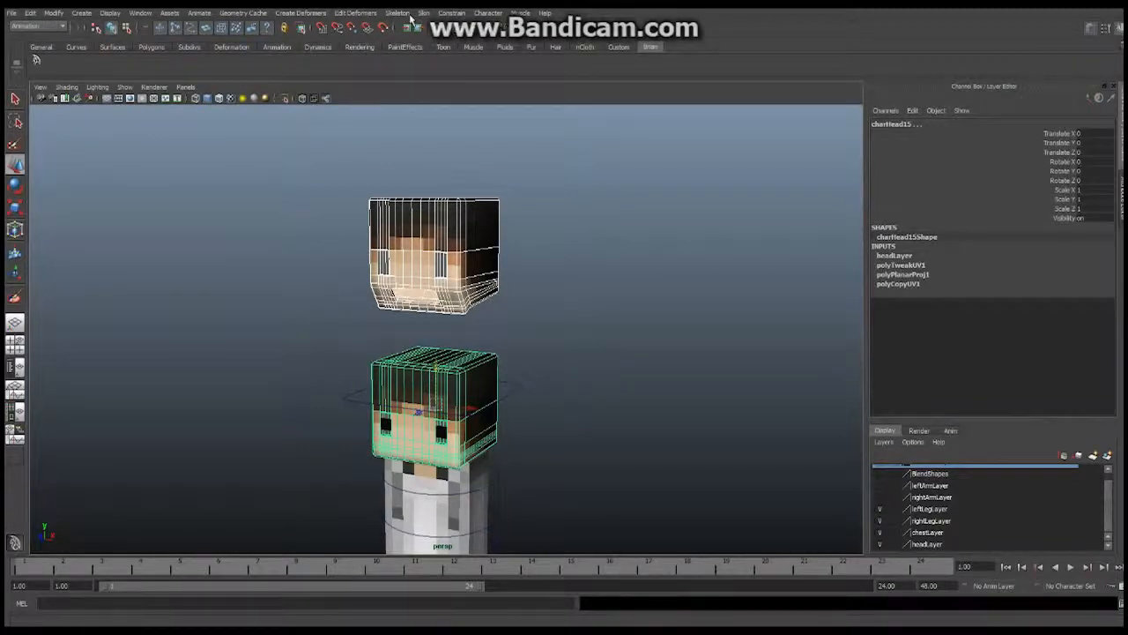
pyautogui.click(299, 13)
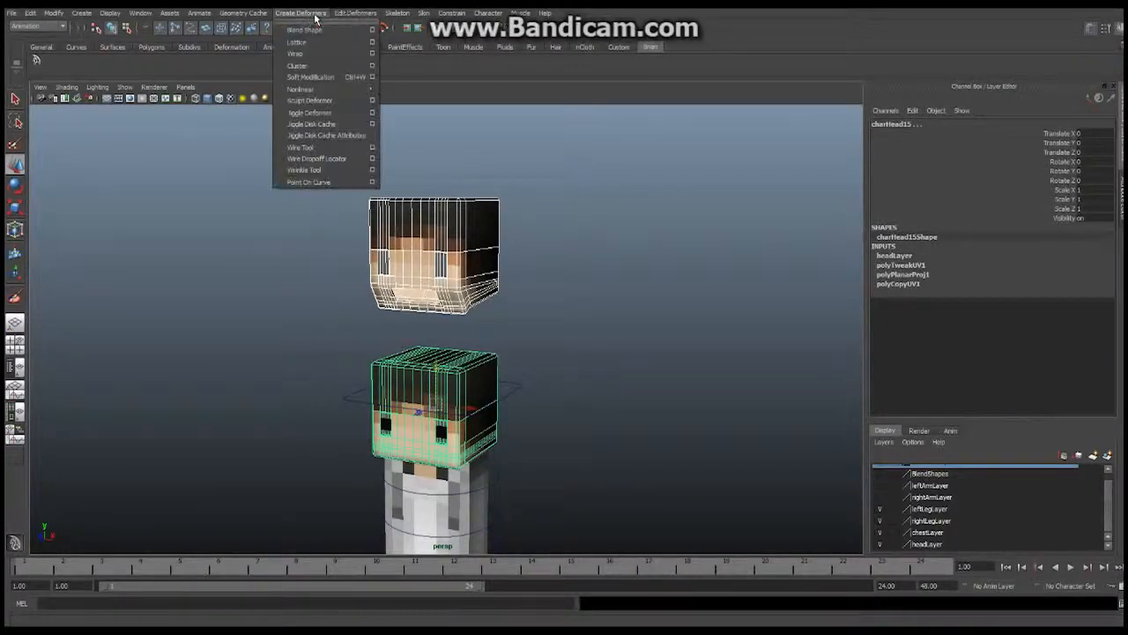
pyautogui.click(373, 32)
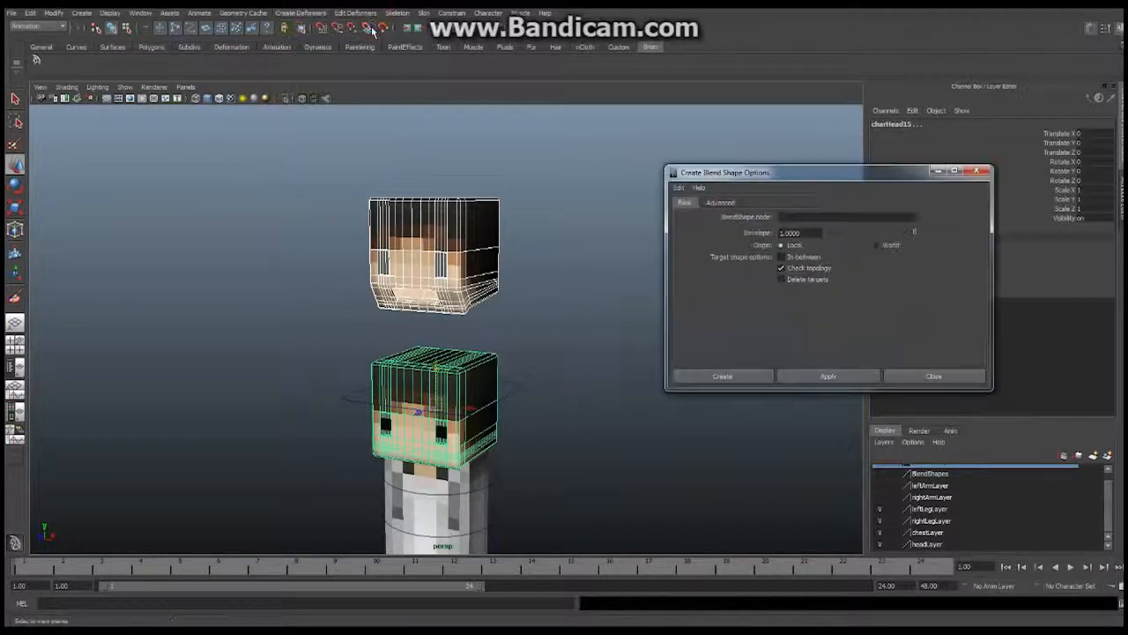
pyautogui.click(784, 216)
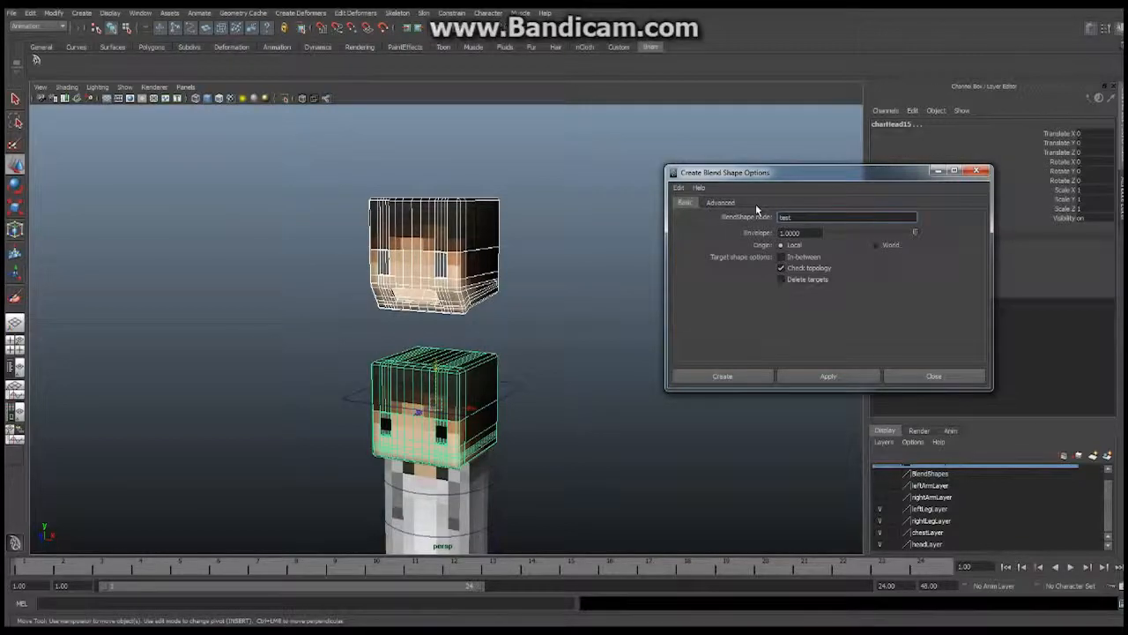
pyautogui.write('testBlend')
pyautogui.click(728, 377)
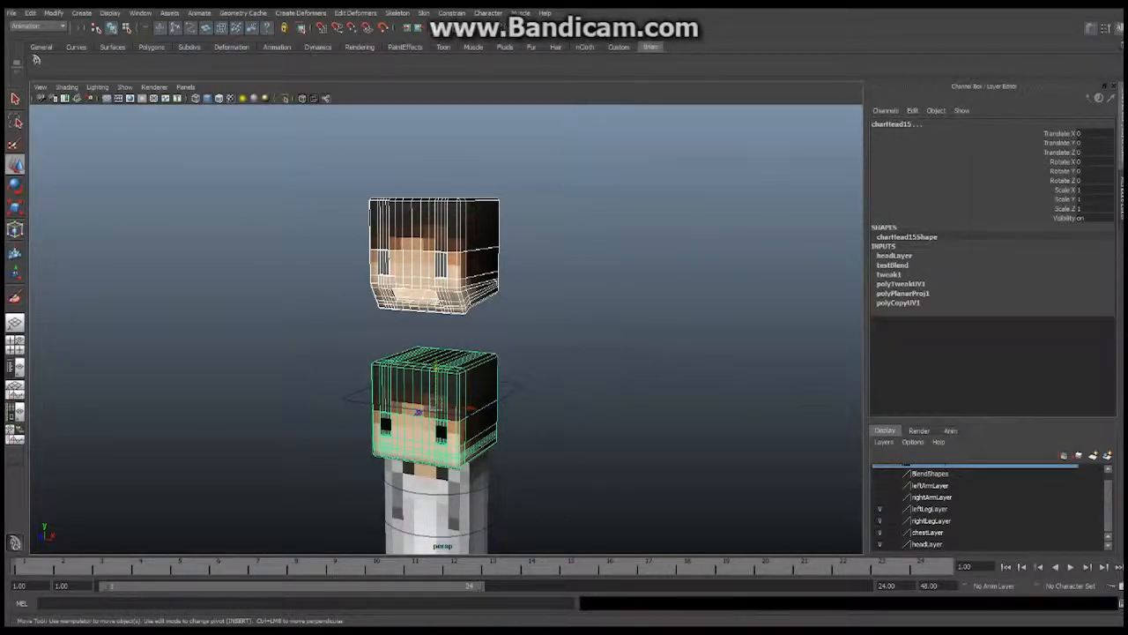
# Open the Blend Shape editor, place it clear of both heads and deselect the meshes.
pyautogui.click(146, 14)
pyautogui.moveTo(167, 69)
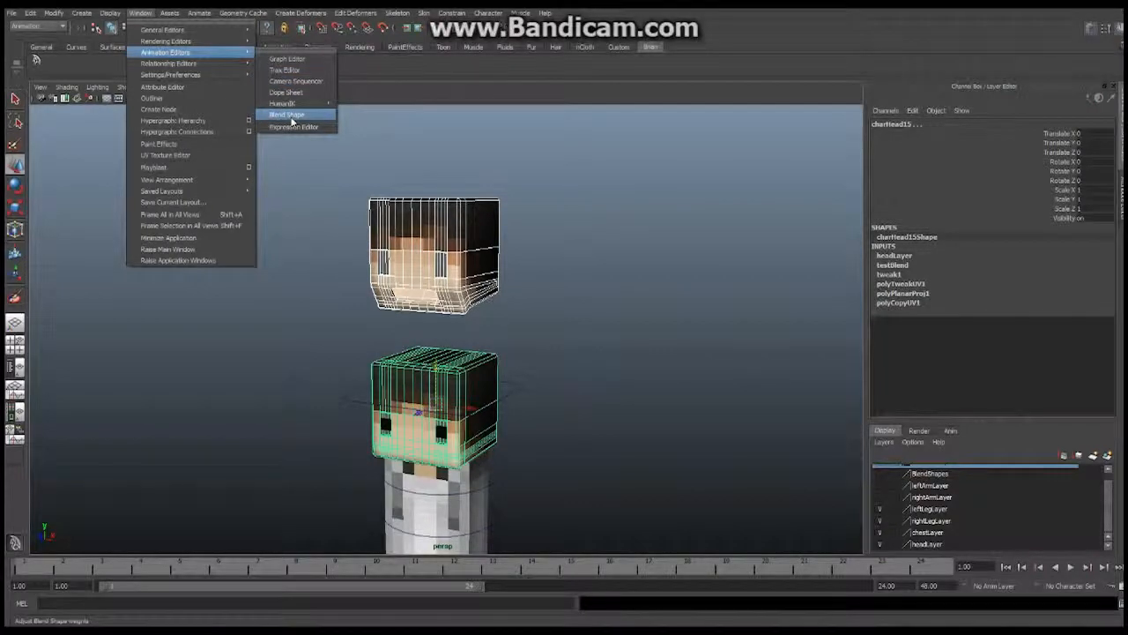
pyautogui.click(291, 114)
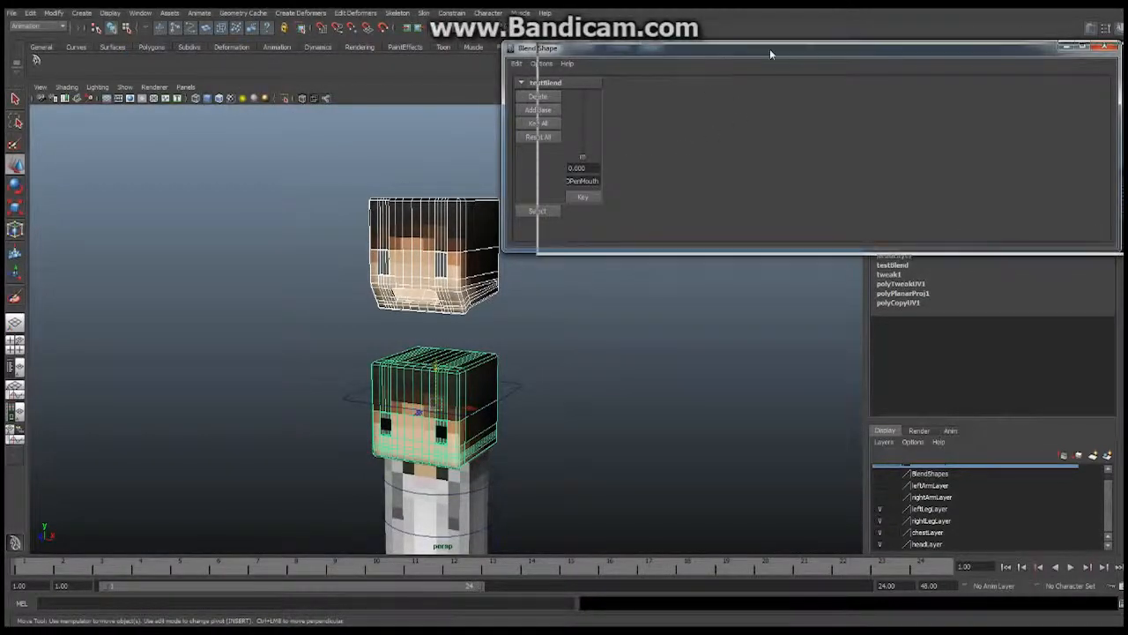
pyautogui.moveTo(767, 51); pyautogui.dragTo(829, 52)
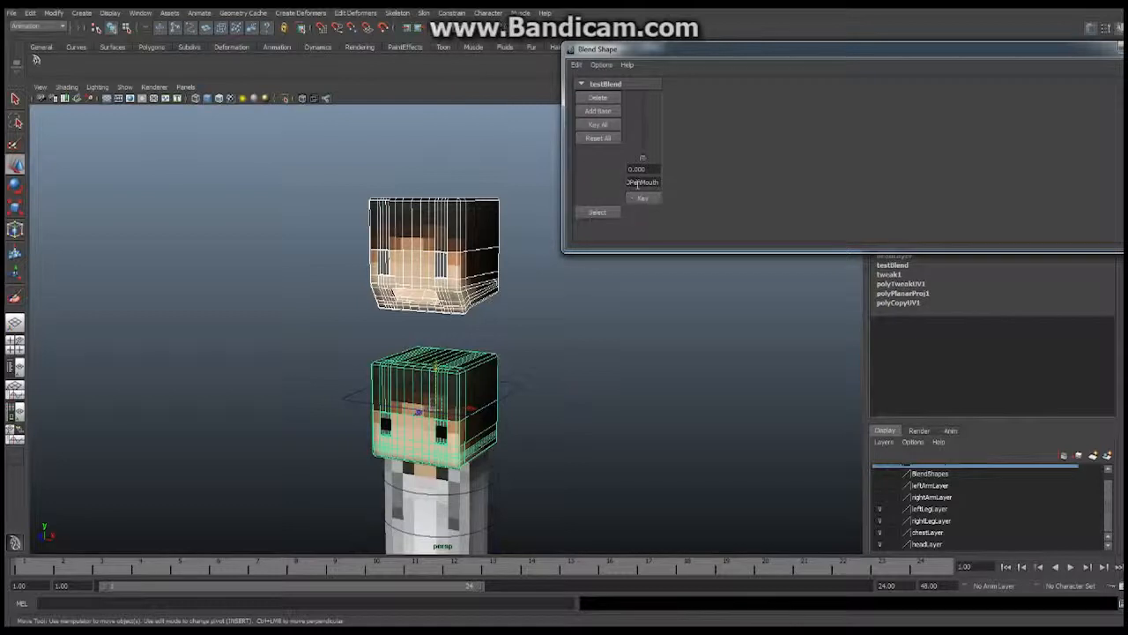
pyautogui.click(504, 233)
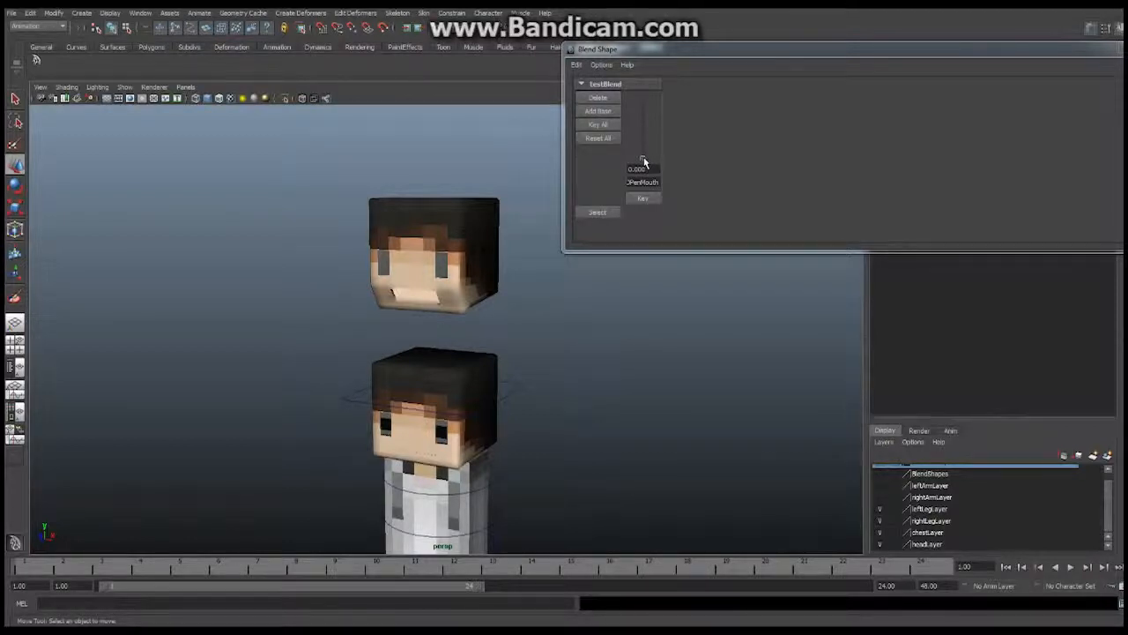
# Test the open-mouth blend weight on the original head, inspect the mouth up close, and return the weight to 0.
pyautogui.moveTo(642, 162)
pyautogui.mouseDown()
pyautogui.moveTo(642, 78)
pyautogui.moveTo(631, 169)
pyautogui.moveTo(629, 84)
pyautogui.moveTo(629, 146)
pyautogui.mouseUp()
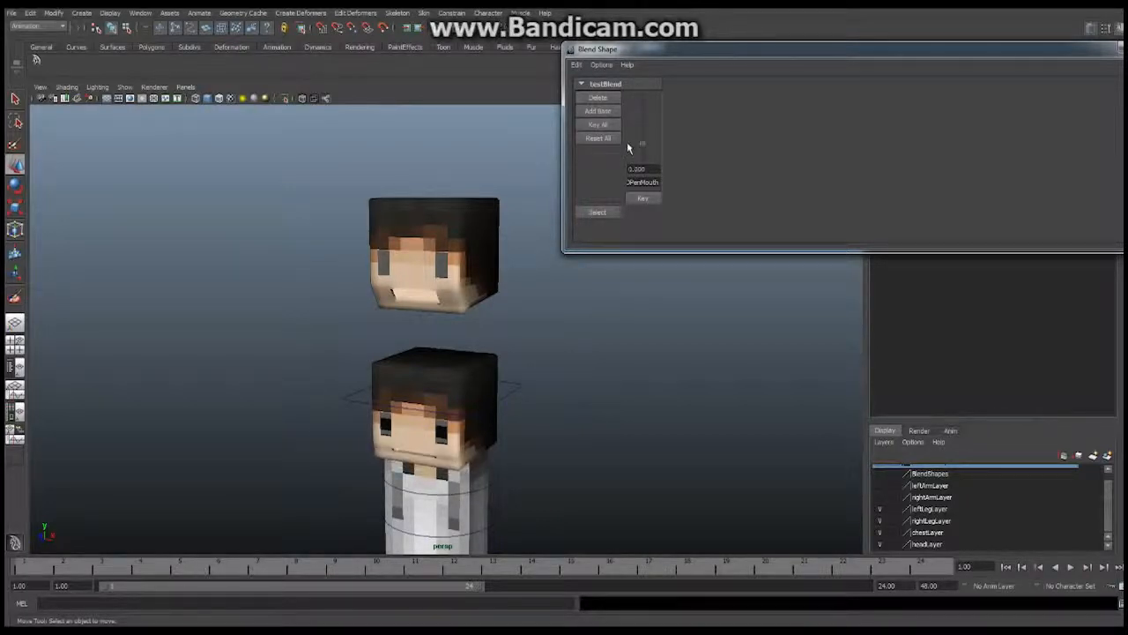
pyautogui.keyDown('alt'); pyautogui.moveTo(529, 309); pyautogui.dragTo(454, 247); pyautogui.keyUp('alt')
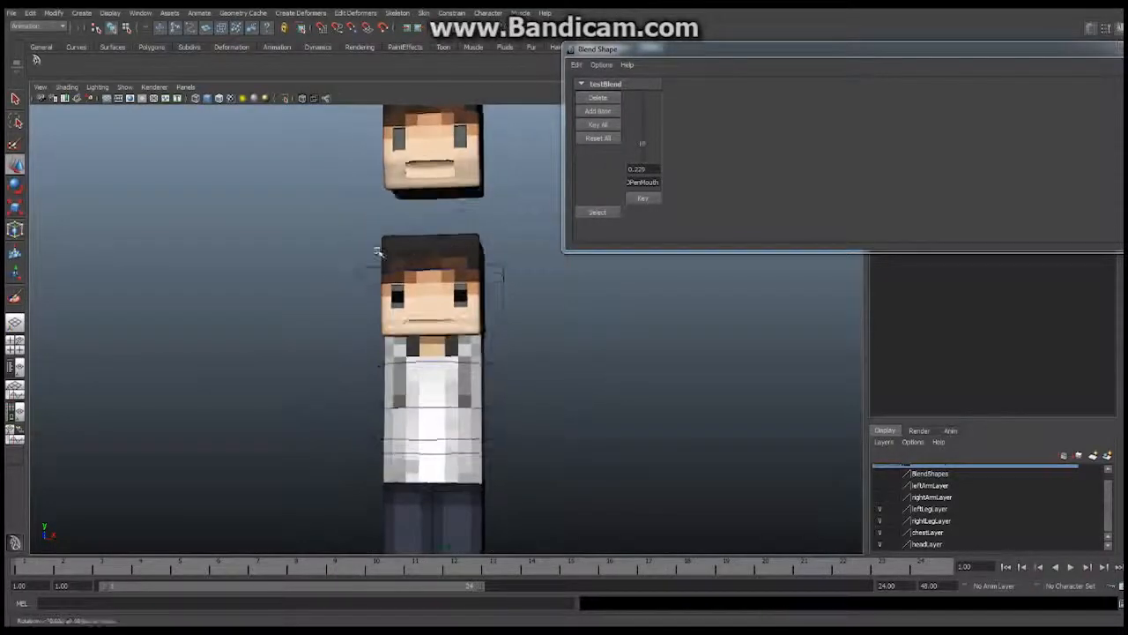
pyautogui.keyDown('alt'); pyautogui.moveTo(377, 249); pyautogui.dragTo(667, 265, button='right'); pyautogui.keyUp('alt')
pyautogui.keyDown('alt'); pyautogui.moveTo(520, 260); pyautogui.dragTo(522, 295); pyautogui.keyUp('alt')
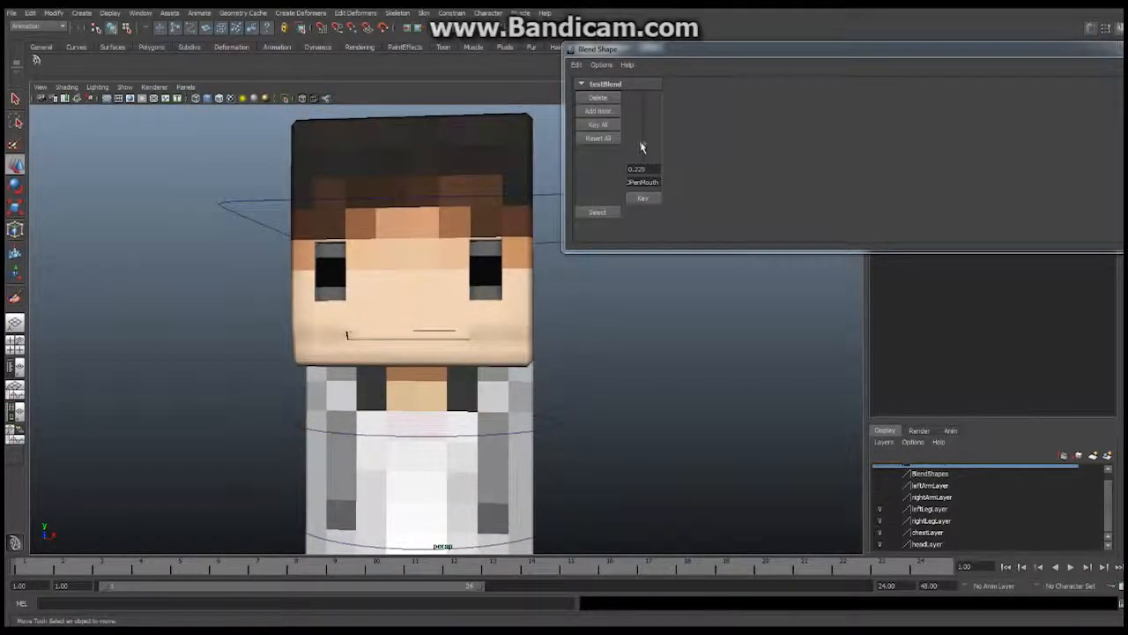
pyautogui.moveTo(647, 144); pyautogui.dragTo(640, 193)
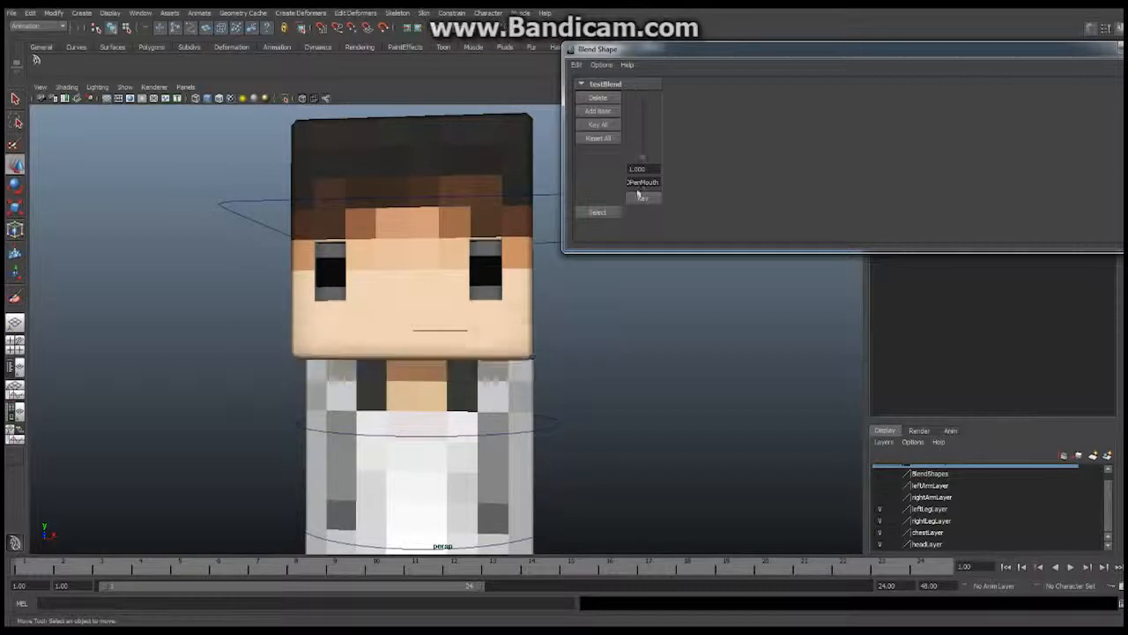
# Compare both heads while running the open-mouth weight through its range again, ending at 0.
pyautogui.keyDown('alt'); pyautogui.moveTo(479, 186); pyautogui.dragTo(398, 300, button='middle'); pyautogui.keyUp('alt')
pyautogui.keyDown('alt'); pyautogui.moveTo(398, 299); pyautogui.dragTo(418, 146, button='right'); pyautogui.keyUp('alt')
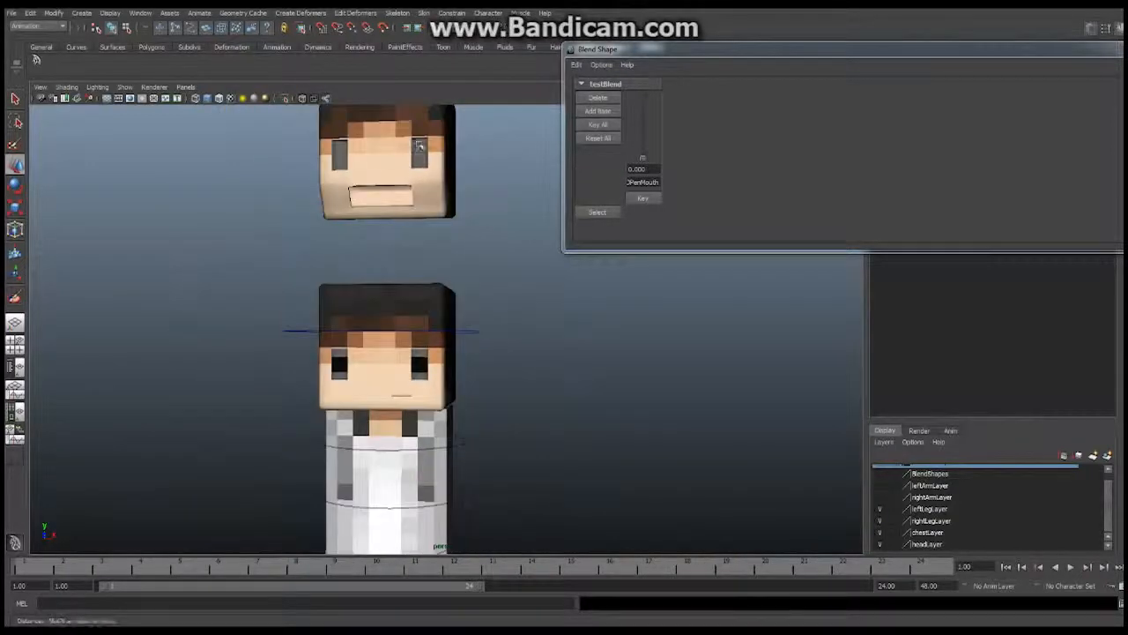
pyautogui.moveTo(643, 157)
pyautogui.mouseDown()
pyautogui.moveTo(660, 93)
pyautogui.moveTo(652, 177)
pyautogui.mouseUp()
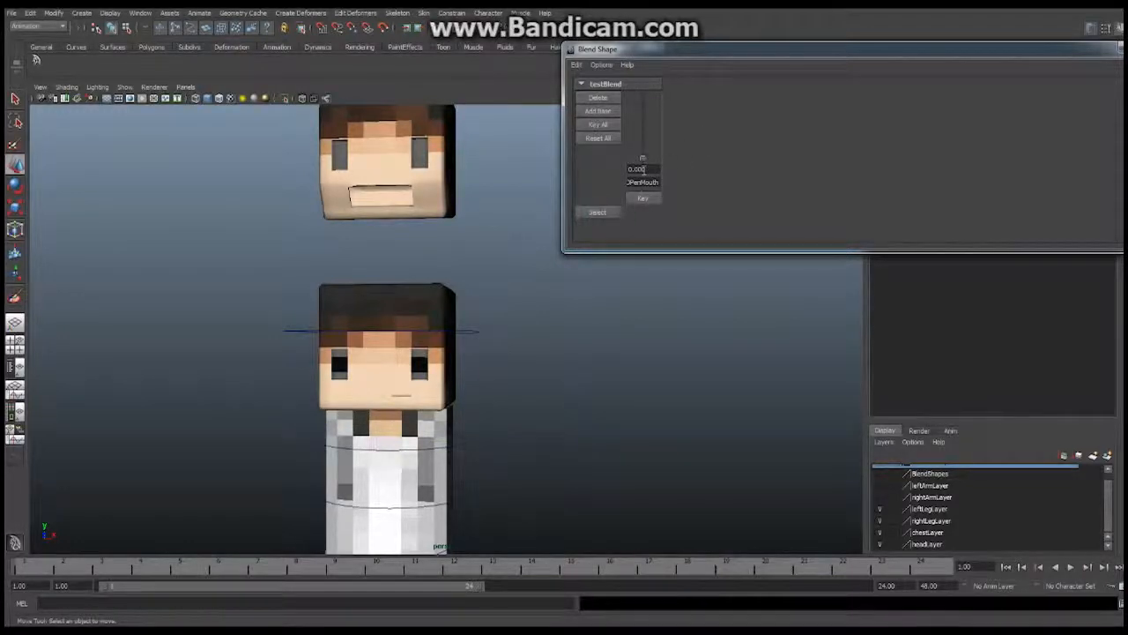
pyautogui.keyDown('alt'); pyautogui.moveTo(449, 244); pyautogui.dragTo(408, 197); pyautogui.keyUp('alt')
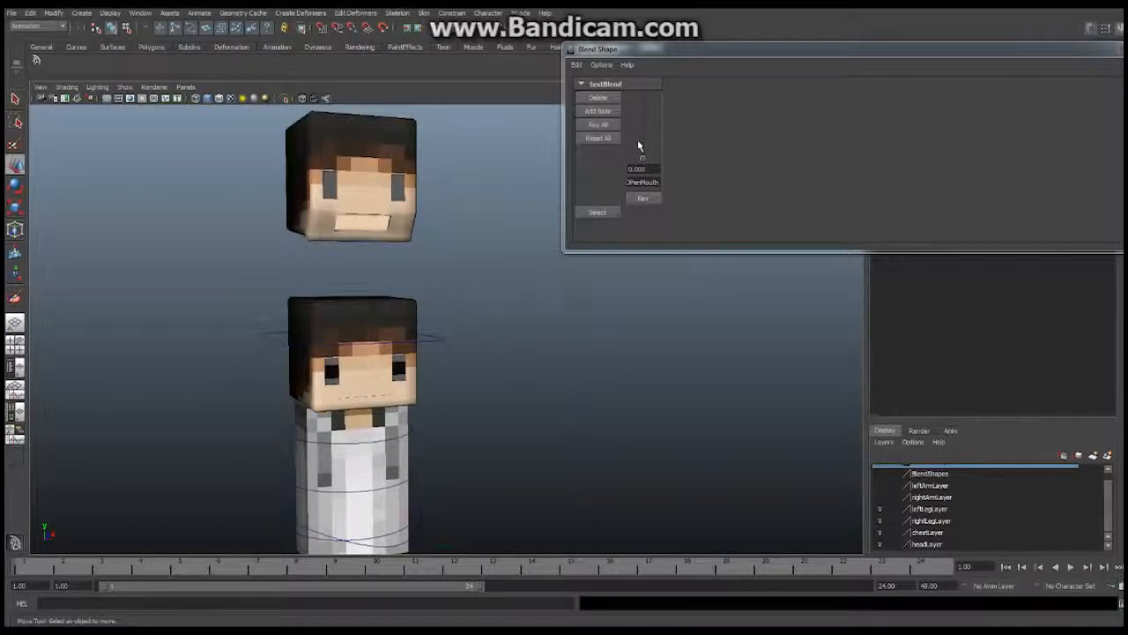
pyautogui.moveTo(640, 166); pyautogui.dragTo(644, 85)
pyautogui.moveTo(640, 151); pyautogui.dragTo(641, 168)
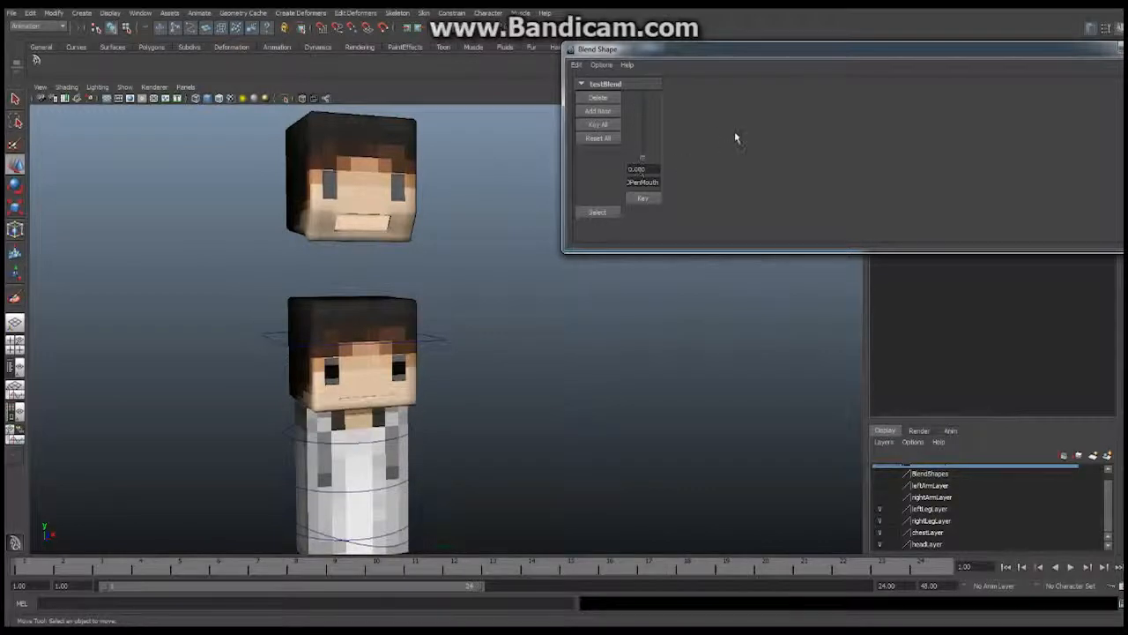